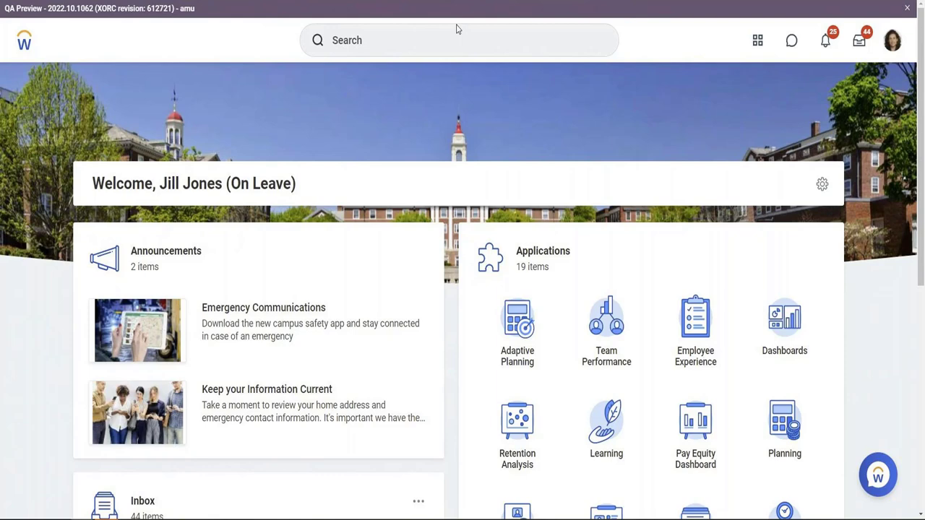
- Search for "create Cust Report" and open the Create Custom Report task
{"action": "left_click", "coordinate": [451, 34]}
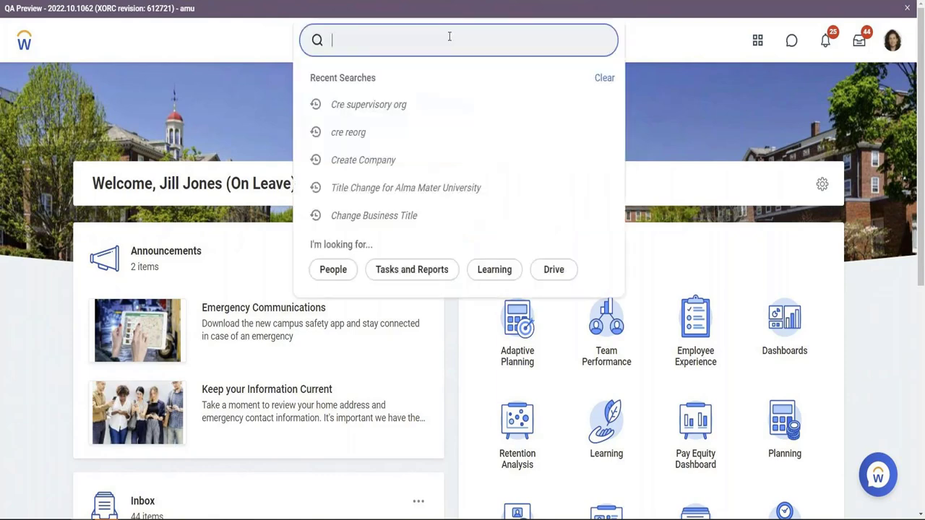
{"action": "type", "text": "create Cust Report"}
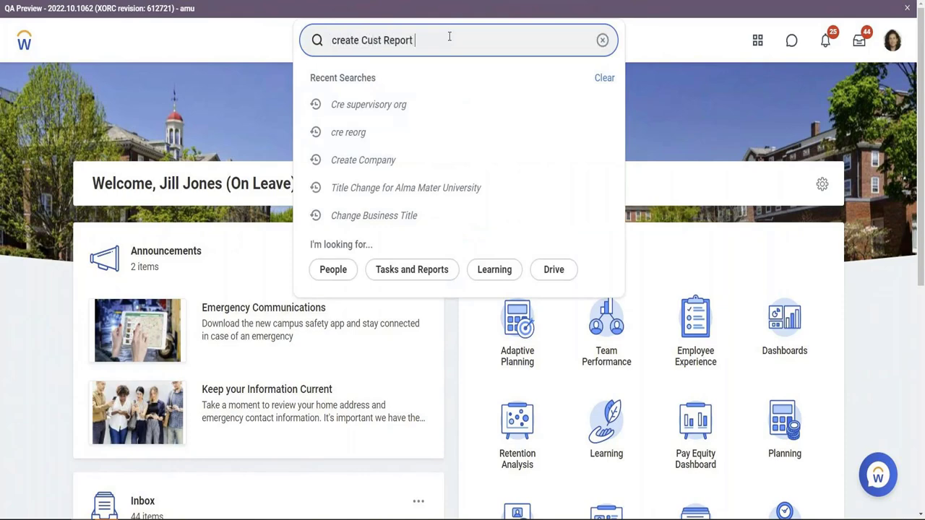
{"action": "key", "text": "Return"}
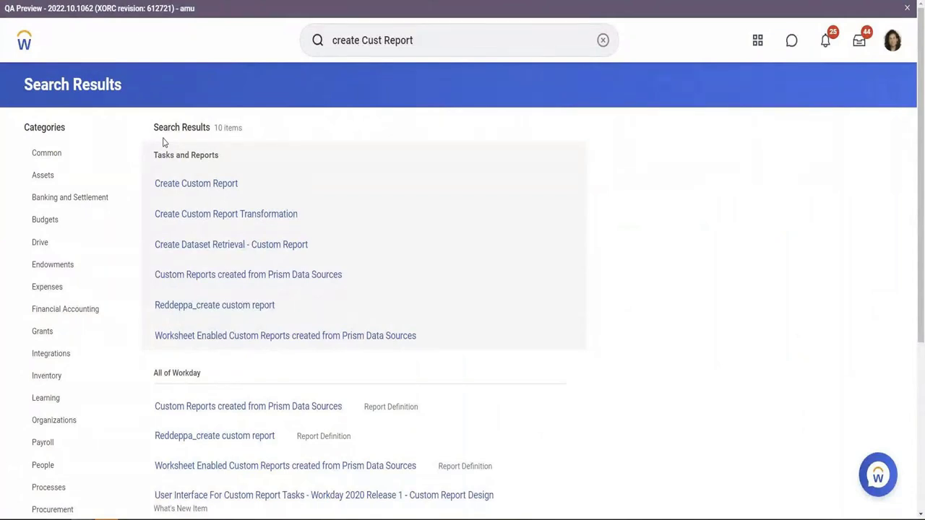
{"action": "left_click", "coordinate": [188, 184]}
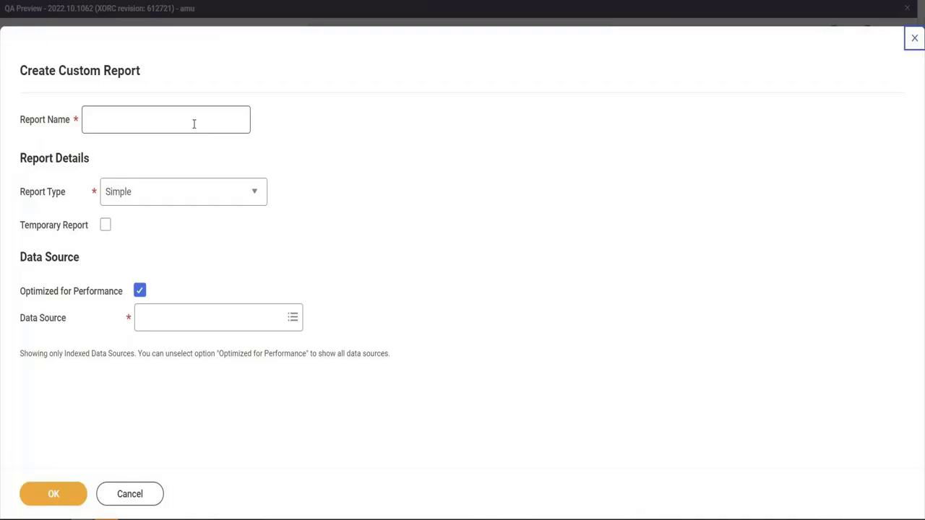
- Name the new report "VISH - Sharing Reporty" and set its report type to Advanced
{"action": "left_click", "coordinate": [194, 124]}
{"action": "type", "text": "VISH - "}
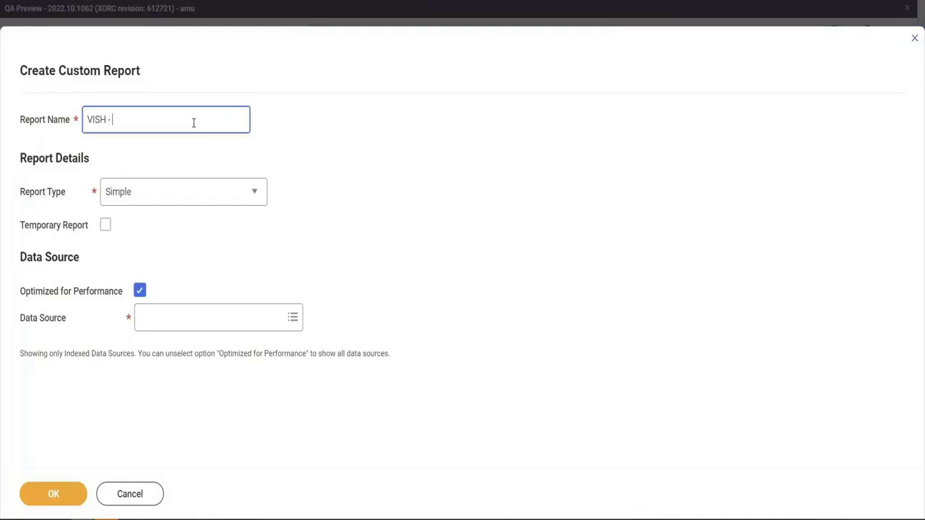
{"action": "type", "text": "Sharing Reporty"}
{"action": "key", "text": "Tab"}
{"action": "key", "text": "Down"}
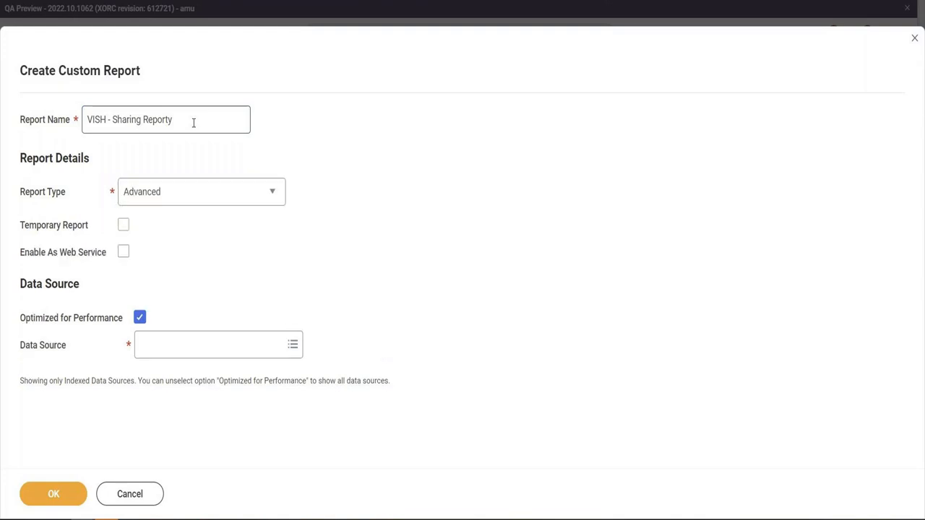
- Turn off Optimized for Performance, select All Active Employees as the data source, and create the report
{"action": "key", "text": "Tab"}
{"action": "key", "text": "space"}
{"action": "key", "text": "Tab"}
{"action": "type", "text": "All active em,p"}
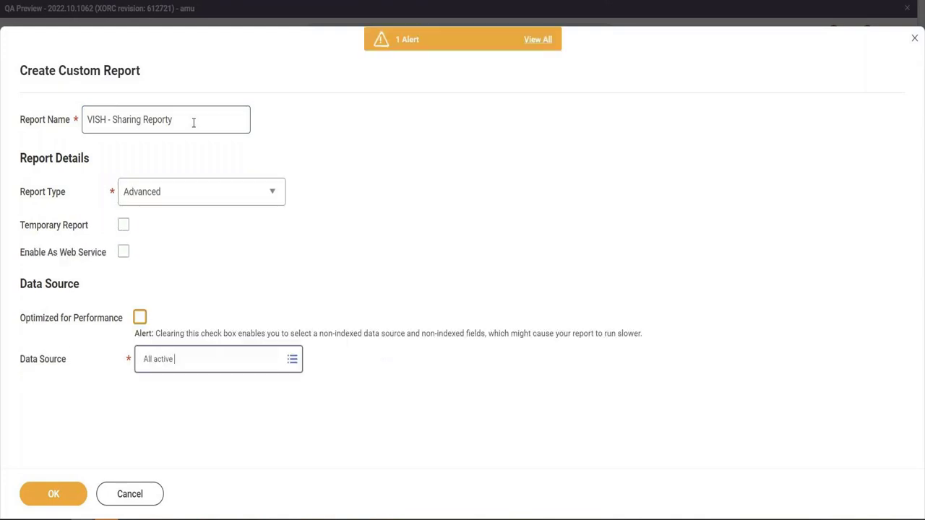
{"action": "key", "text": "BackSpace"}
{"action": "key", "text": "BackSpace"}
{"action": "type", "text": "ployee"}
{"action": "key", "text": "Return"}
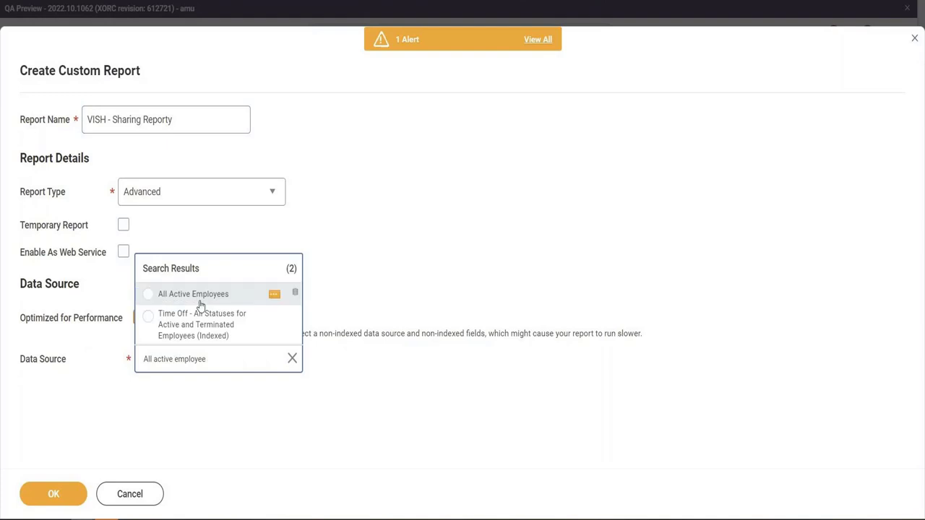
{"action": "left_click", "coordinate": [209, 293]}
{"action": "left_click", "coordinate": [54, 494]}
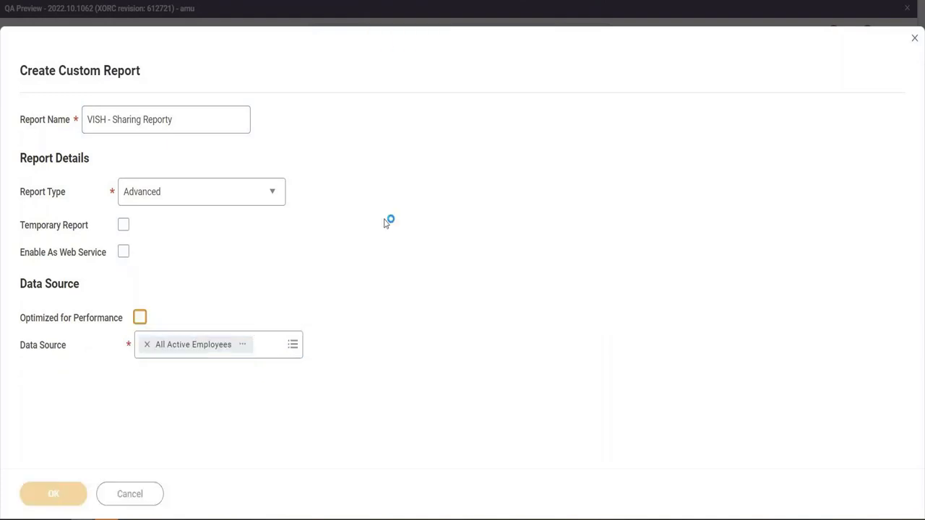
- Set the field of the first report column to Legal First Name
{"action": "scroll", "coordinate": [383, 228], "scroll_direction": "down", "scroll_amount": 3}
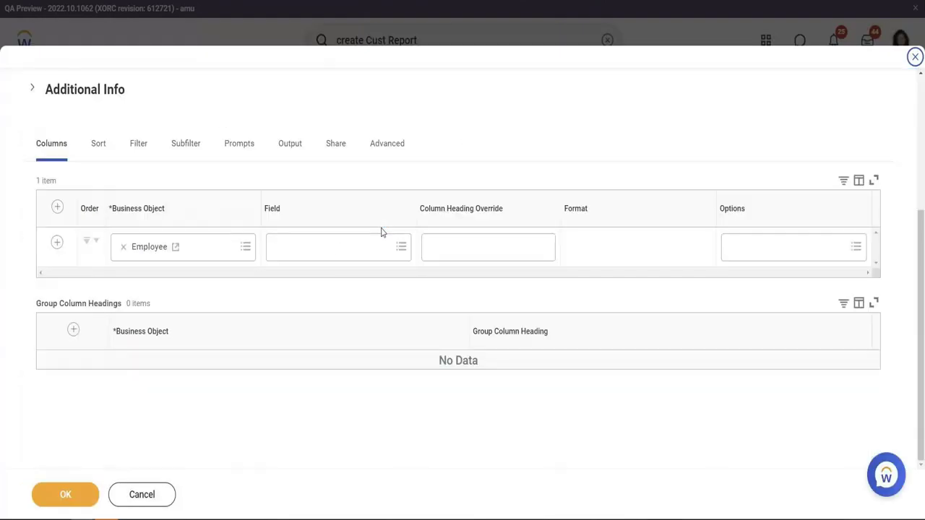
{"action": "left_click", "coordinate": [339, 250]}
{"action": "type", "text": "L"}
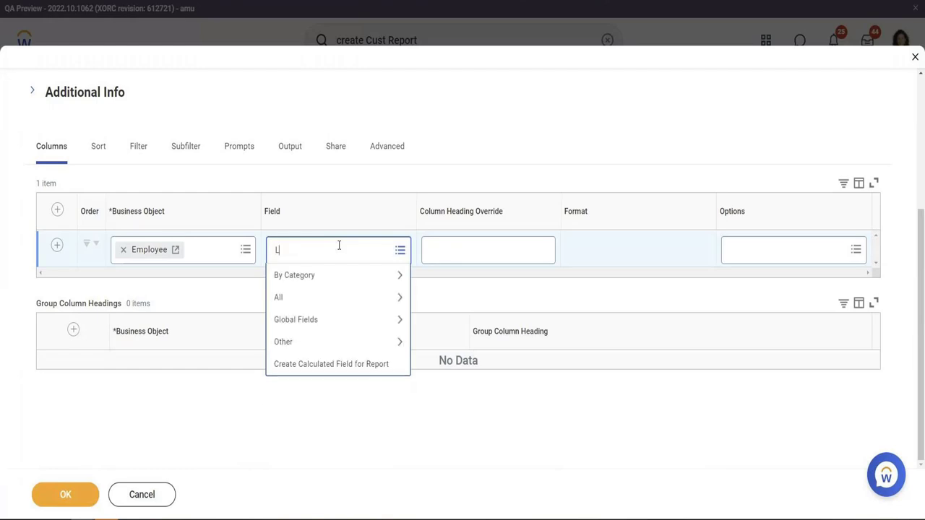
{"action": "type", "text": "egal First Name"}
{"action": "key", "text": "Return"}
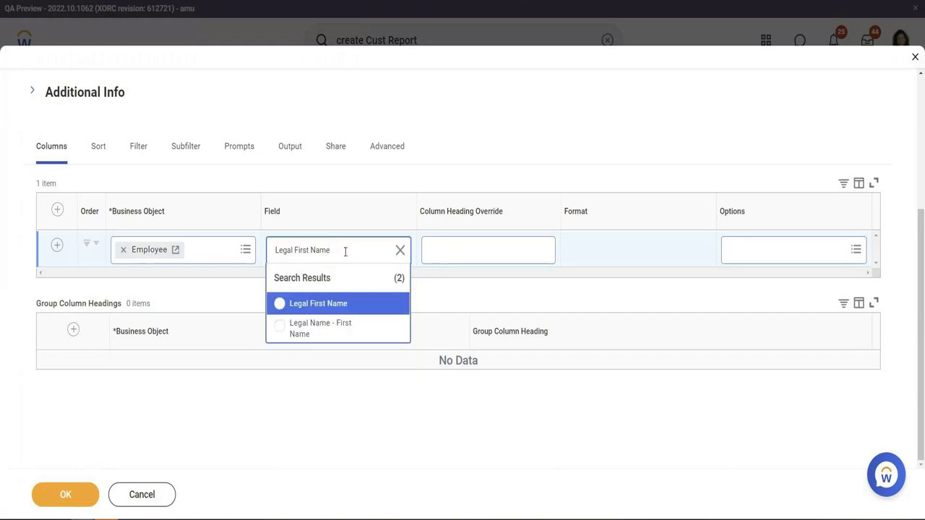
{"action": "left_click", "coordinate": [350, 304]}
- Add a second column with the Last Name field and save the report definition
{"action": "left_click", "coordinate": [64, 254]}
{"action": "left_click", "coordinate": [336, 292]}
{"action": "type", "text": "LA"}
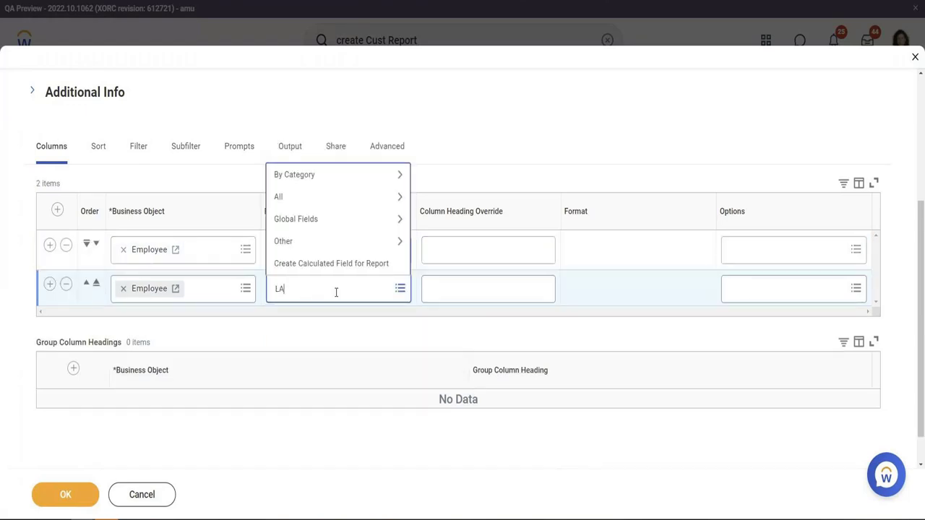
{"action": "type", "text": "st Name"}
{"action": "key", "text": "Return"}
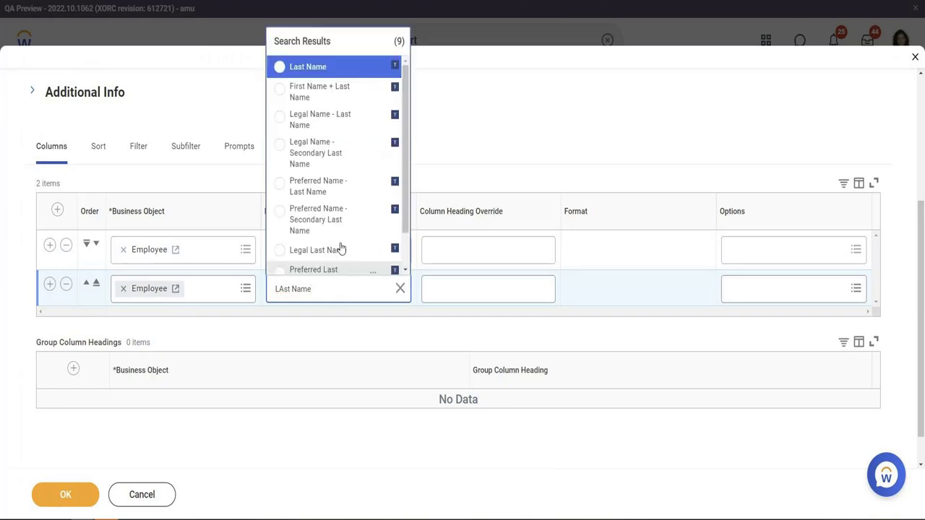
{"action": "left_click", "coordinate": [336, 76]}
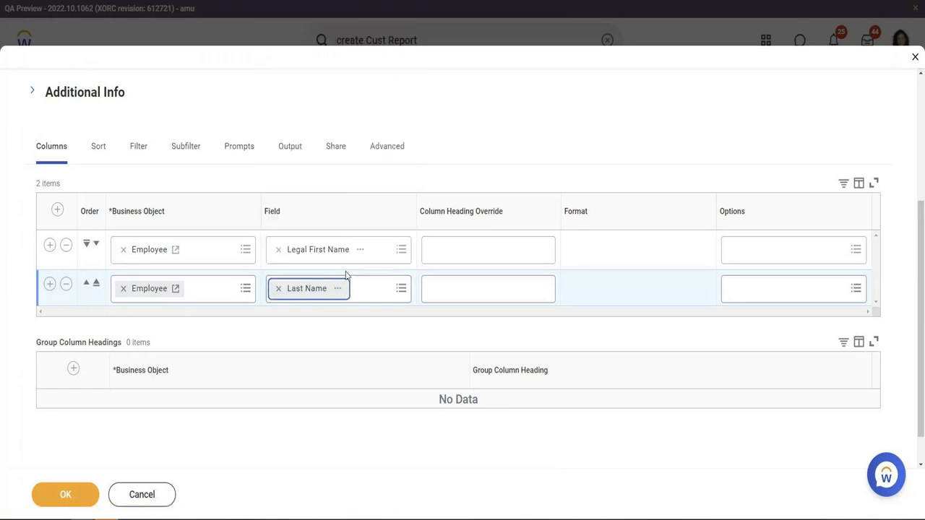
{"action": "left_click", "coordinate": [65, 494]}
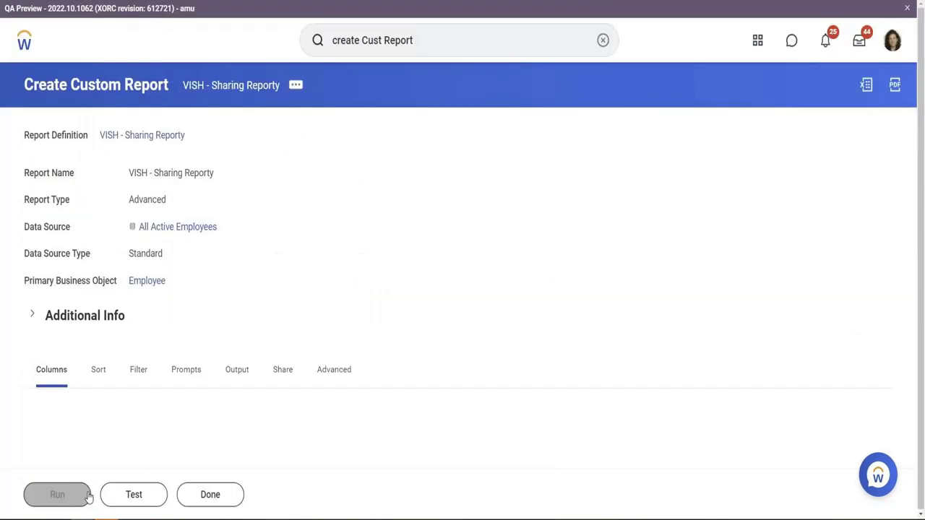
- Test the report and copy the first and last name from the first row of its output
{"action": "left_click", "coordinate": [133, 494]}
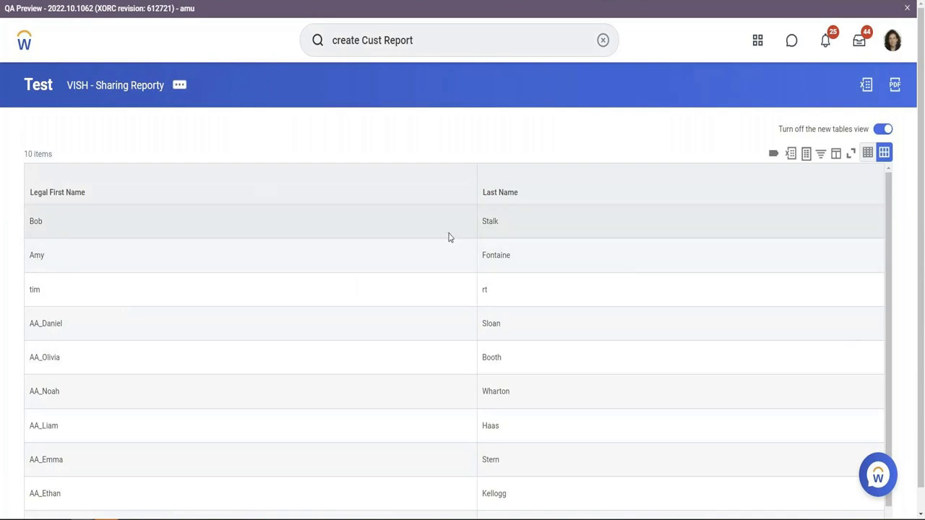
{"action": "left_click_drag", "start_coordinate": [513, 227], "coordinate": [28, 225]}
{"action": "key", "text": "ctrl+c"}
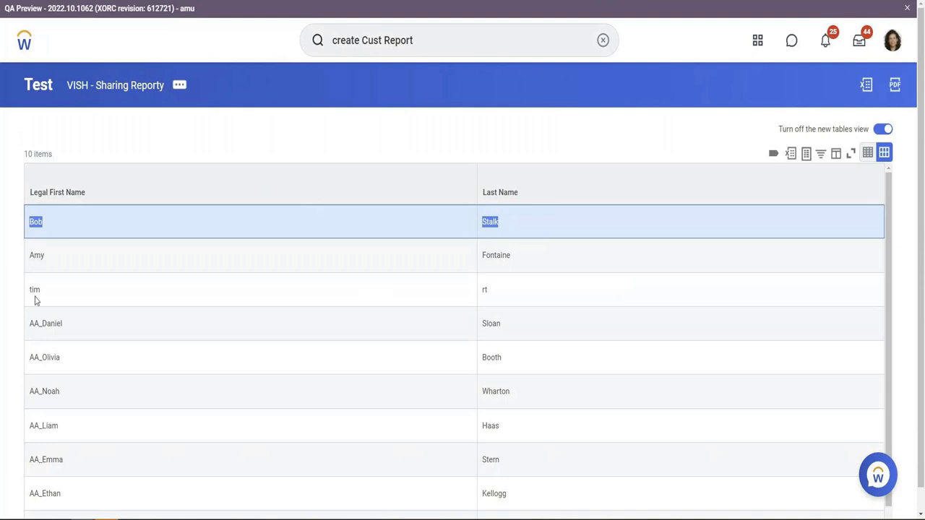
{"action": "left_click", "coordinate": [180, 91]}
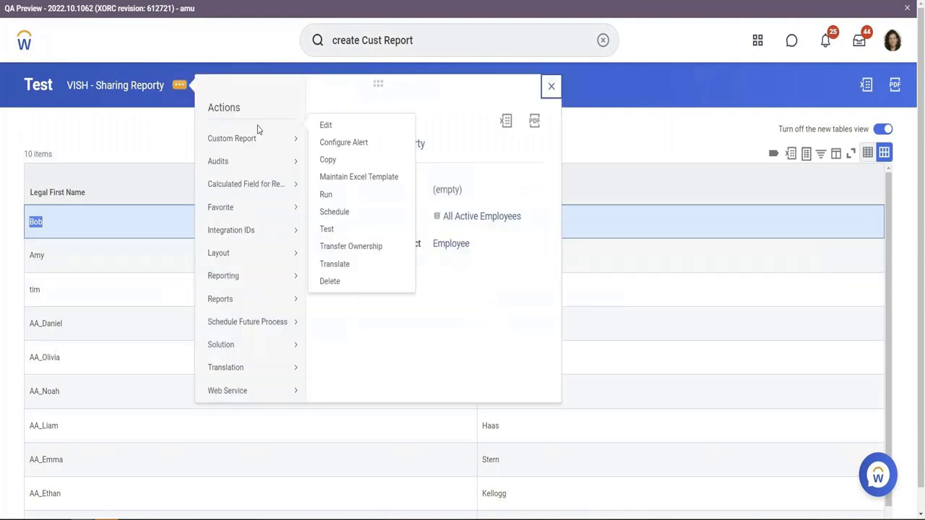
{"action": "left_click", "coordinate": [325, 126]}
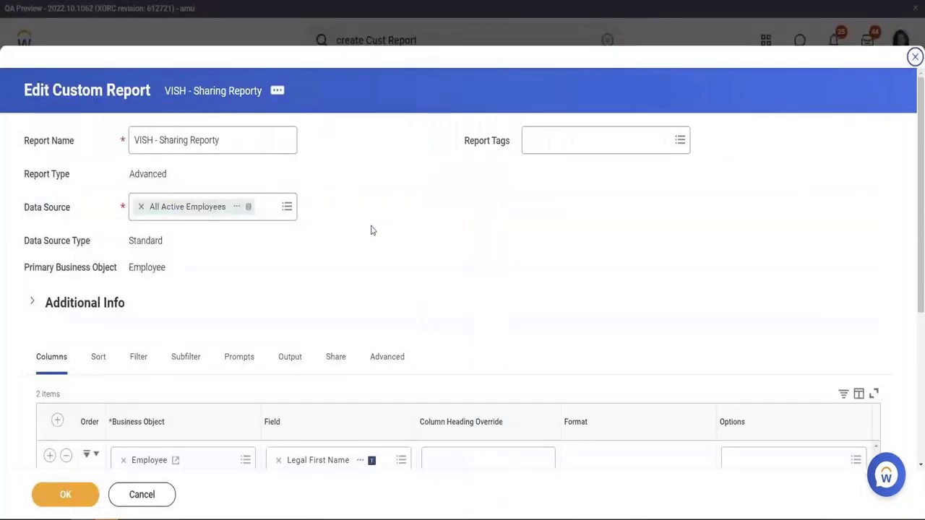
{"action": "left_click", "coordinate": [334, 356]}
{"action": "left_click", "coordinate": [136, 484]}
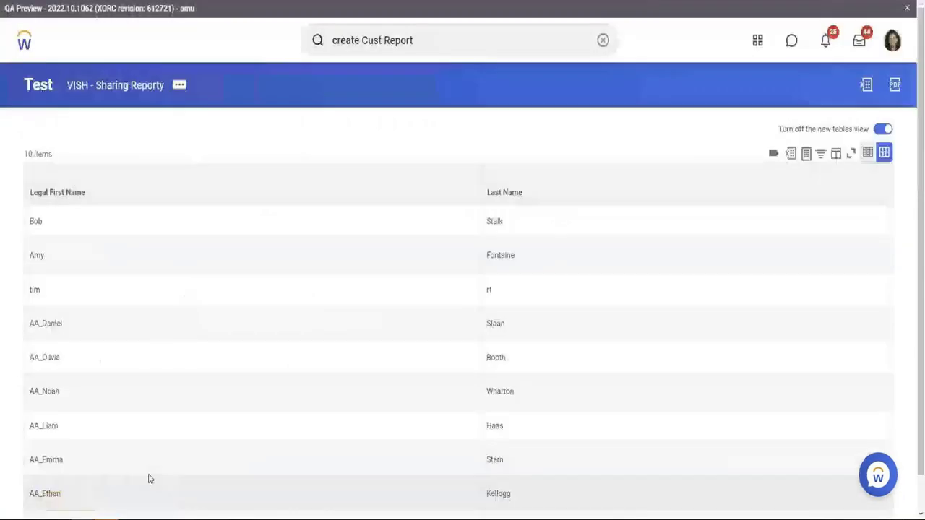
- Start scheduling the custom report with the run frequency Run Now
{"action": "left_click", "coordinate": [180, 86]}
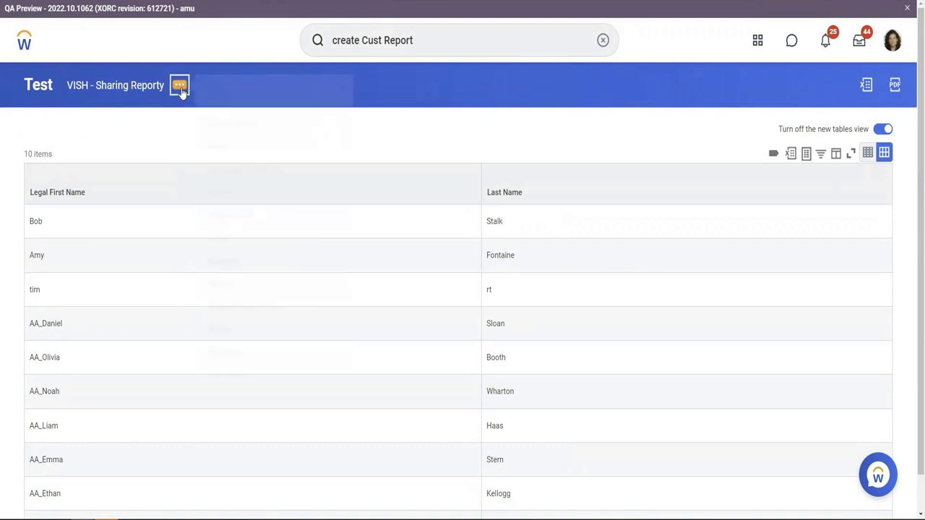
{"action": "mouse_move", "coordinate": [239, 138]}
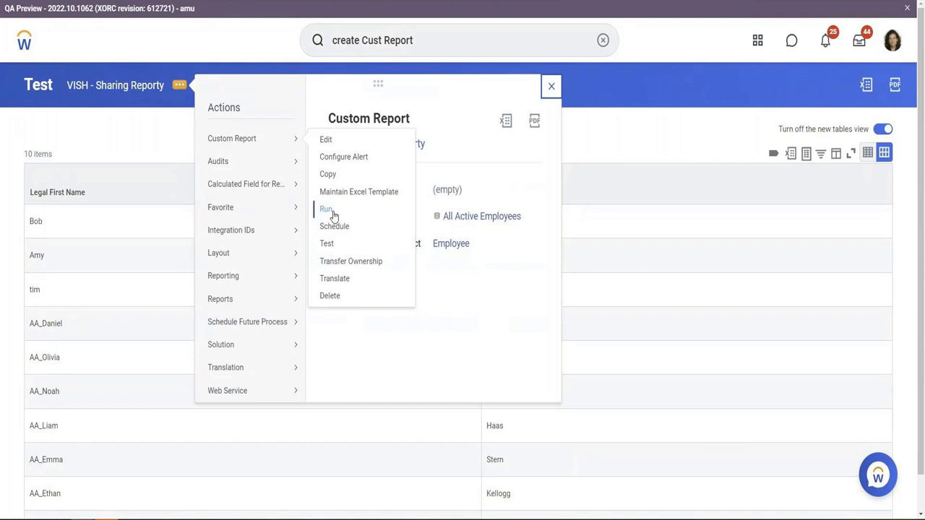
{"action": "left_click", "coordinate": [330, 232]}
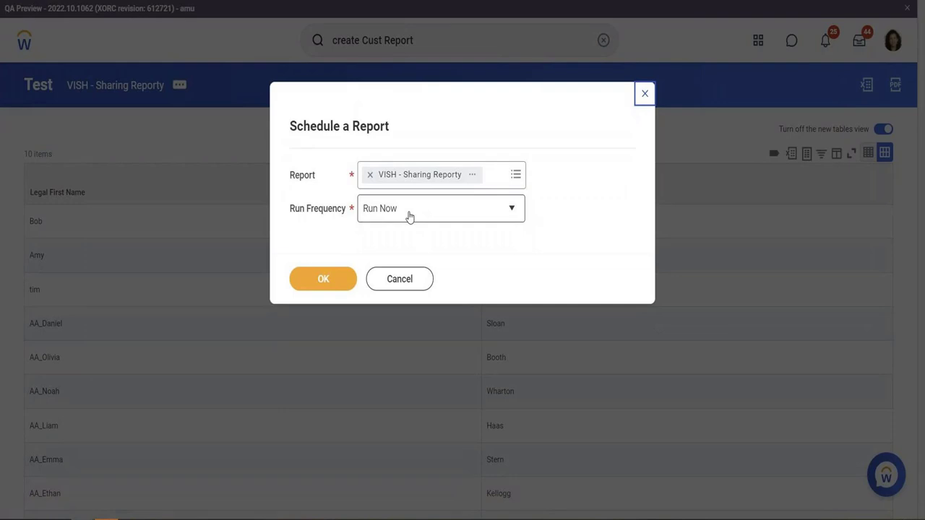
{"action": "left_click", "coordinate": [449, 221]}
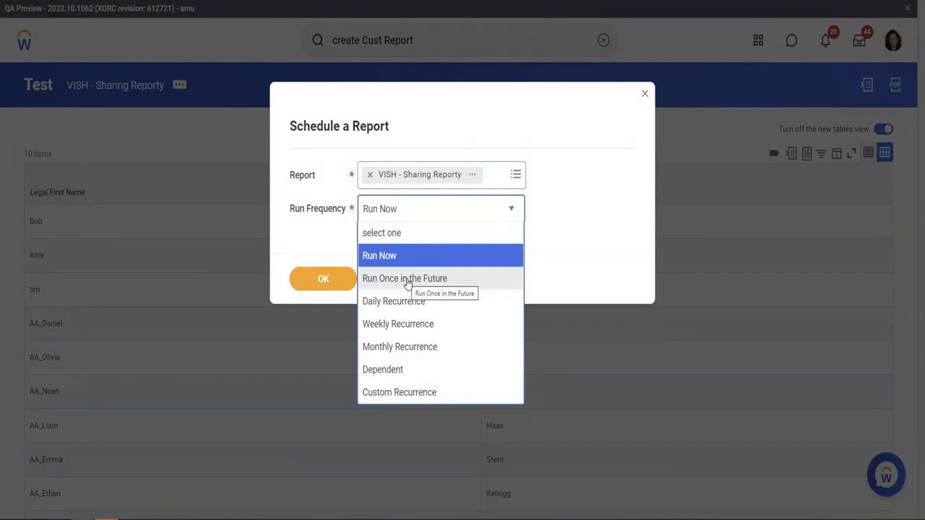
{"action": "left_click", "coordinate": [342, 269]}
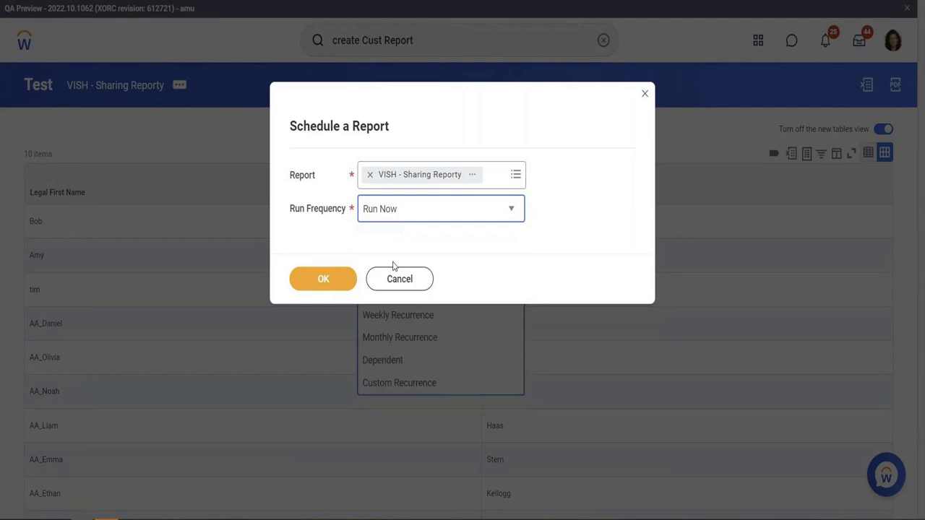
{"action": "left_click", "coordinate": [339, 279]}
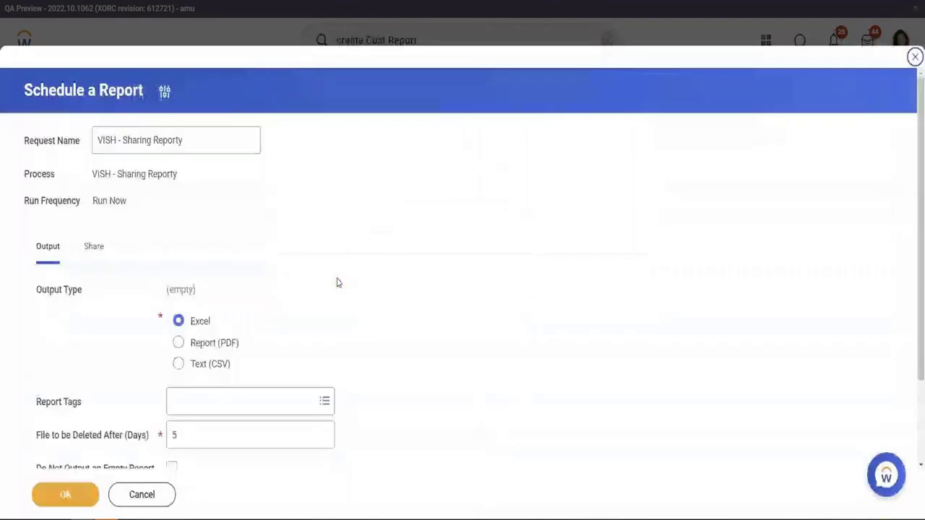
- Leave the output type as Excel and choose to share the report output with other users
{"action": "scroll", "coordinate": [363, 364], "scroll_direction": "down", "scroll_amount": 2}
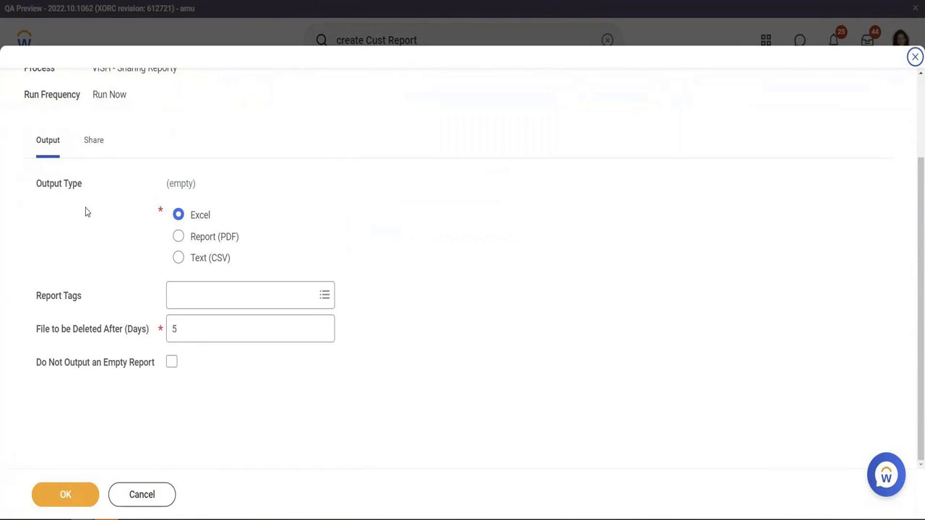
{"action": "left_click_drag", "start_coordinate": [50, 185], "coordinate": [84, 186]}
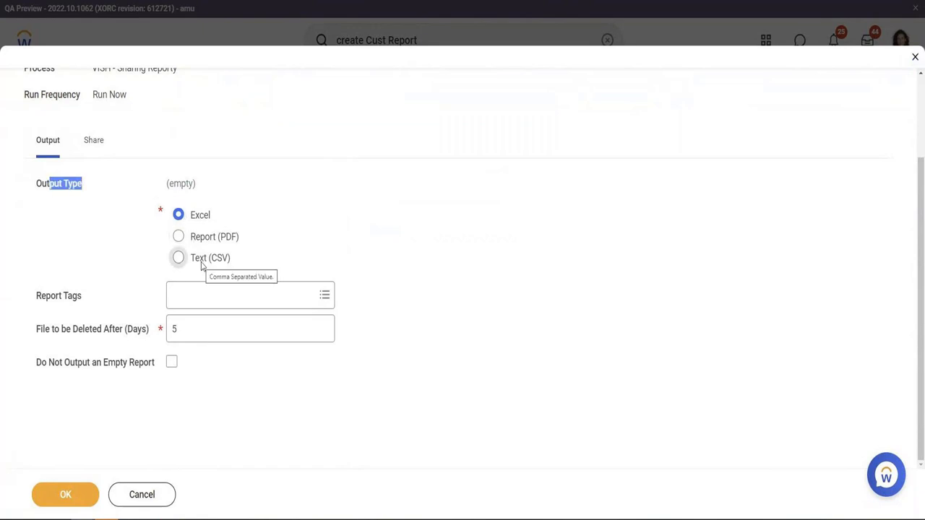
{"action": "left_click", "coordinate": [89, 149]}
{"action": "left_click", "coordinate": [292, 345]}
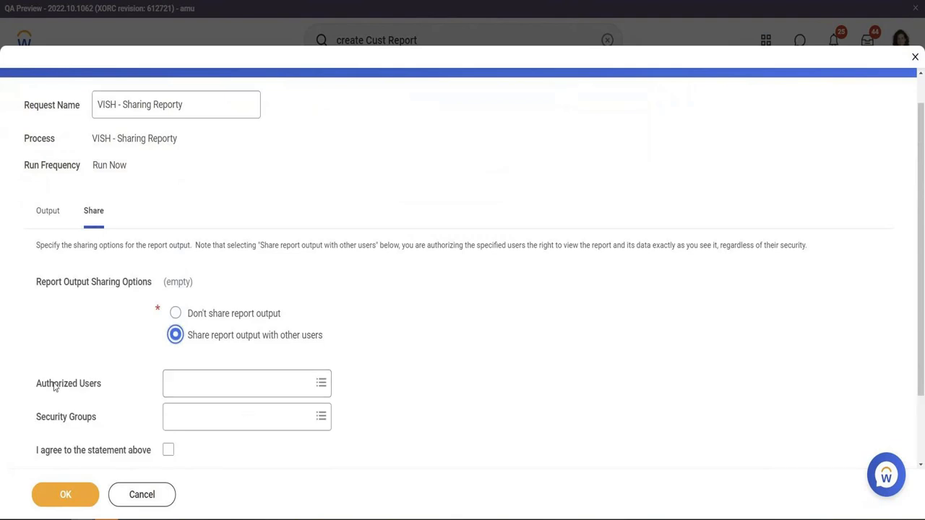
- Paste the copied employee name into Authorized Users to add that employee
{"action": "left_click_drag", "start_coordinate": [54, 384], "coordinate": [178, 397]}
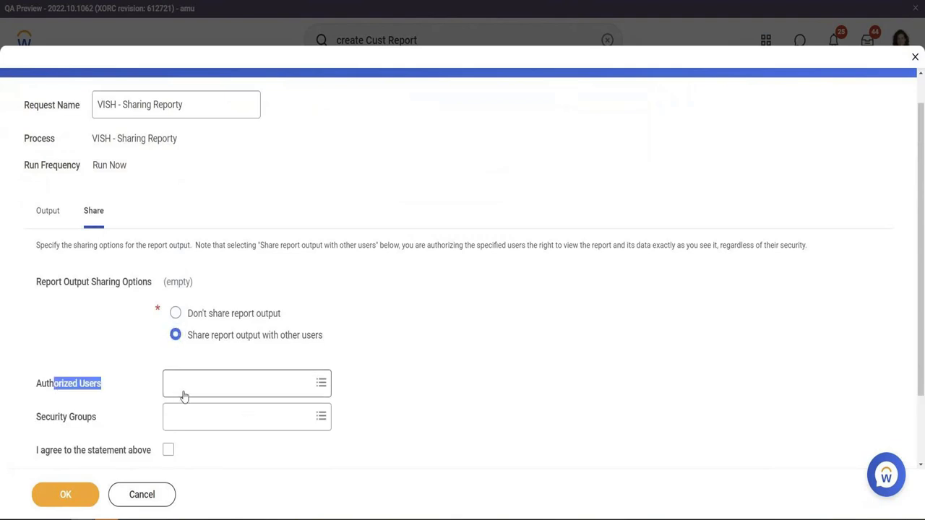
{"action": "left_click", "coordinate": [184, 394]}
{"action": "right_click", "coordinate": [183, 391]}
{"action": "left_click", "coordinate": [242, 314]}
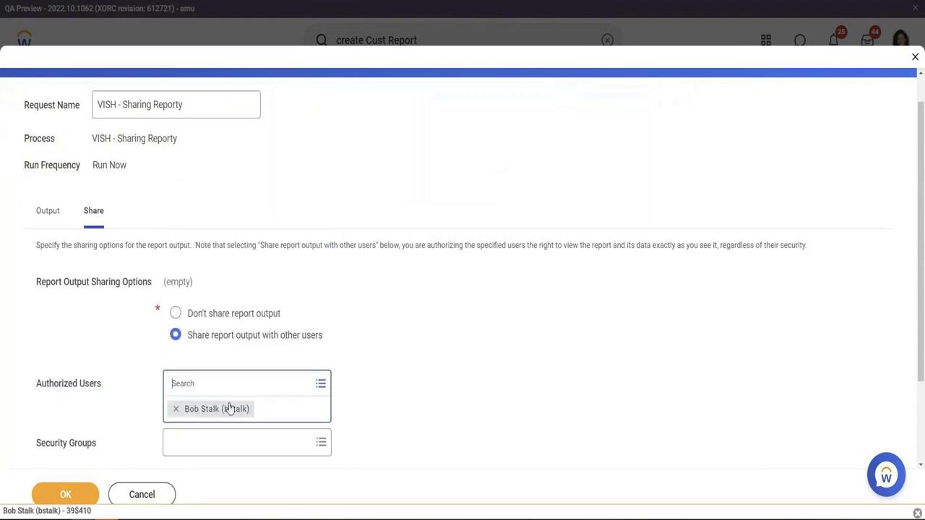
{"action": "left_click", "coordinate": [217, 335]}
- Agree to the sharing authorization statement and submit the scheduled report request
{"action": "scroll", "coordinate": [219, 334], "scroll_direction": "down", "scroll_amount": 3}
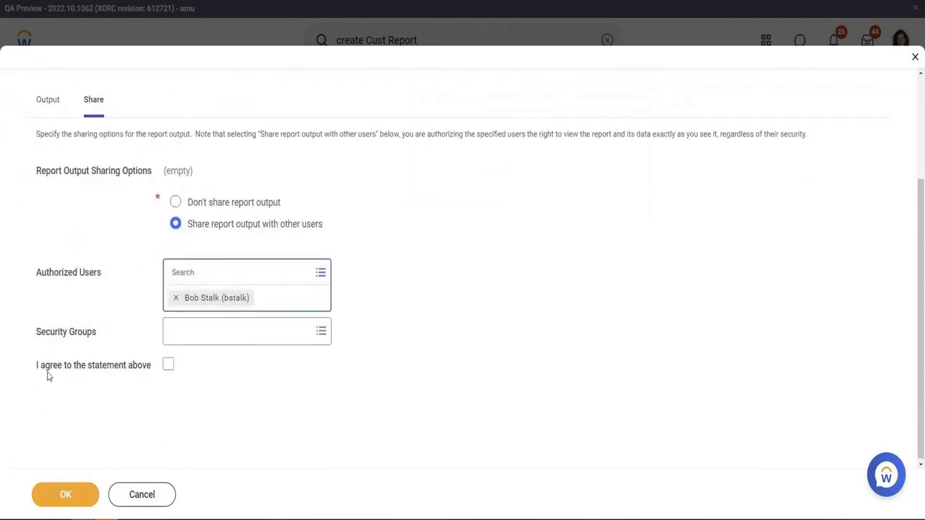
{"action": "left_click", "coordinate": [86, 371]}
{"action": "left_click_drag", "start_coordinate": [37, 157], "coordinate": [549, 163]}
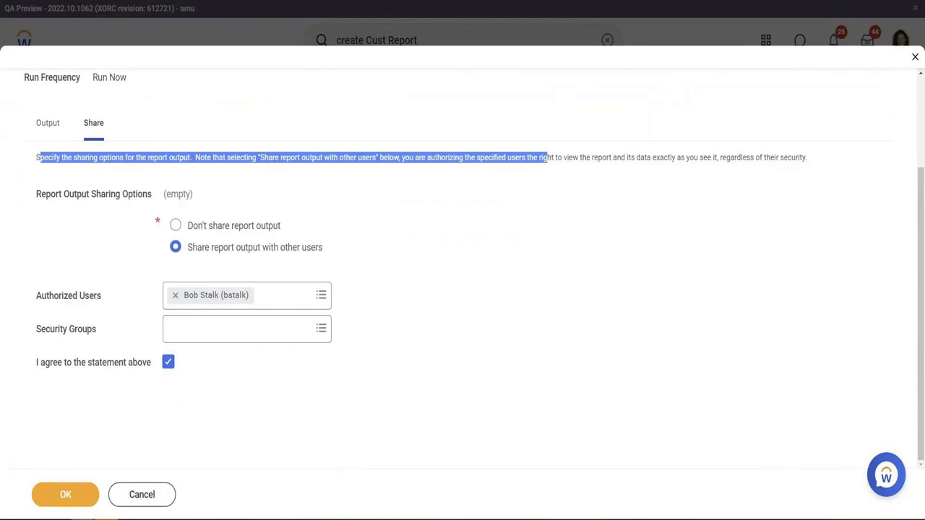
{"action": "left_click", "coordinate": [74, 492]}
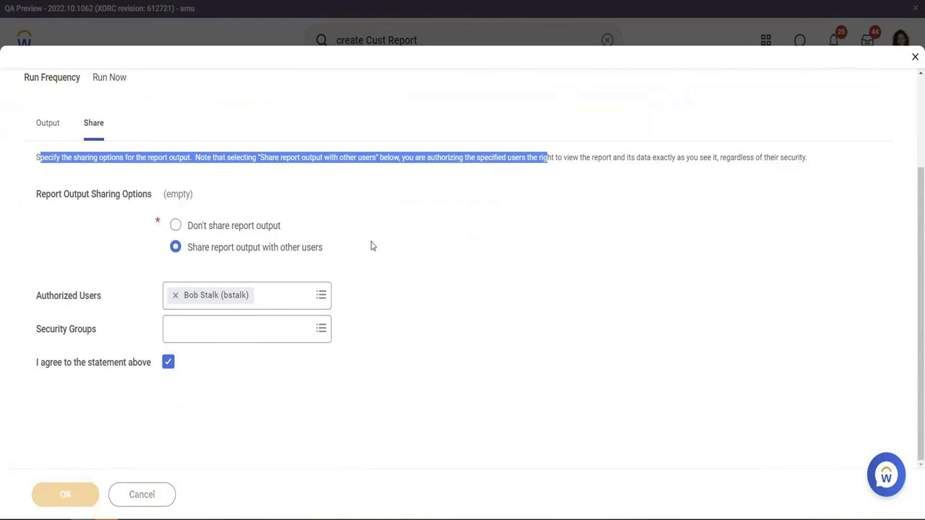
- Refresh the background process status until the report run completes and open its Excel output file
{"action": "left_click", "coordinate": [53, 302]}
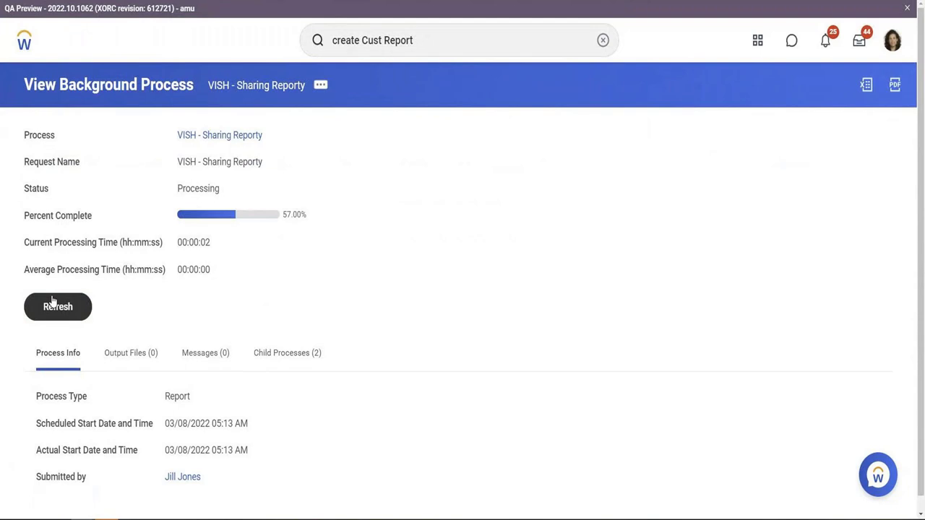
{"action": "left_click", "coordinate": [84, 304]}
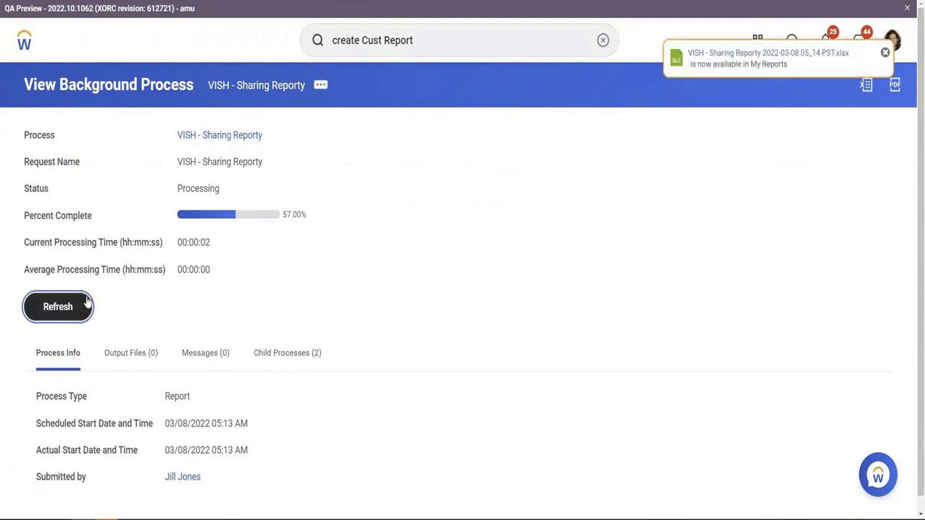
{"action": "left_click", "coordinate": [756, 53]}
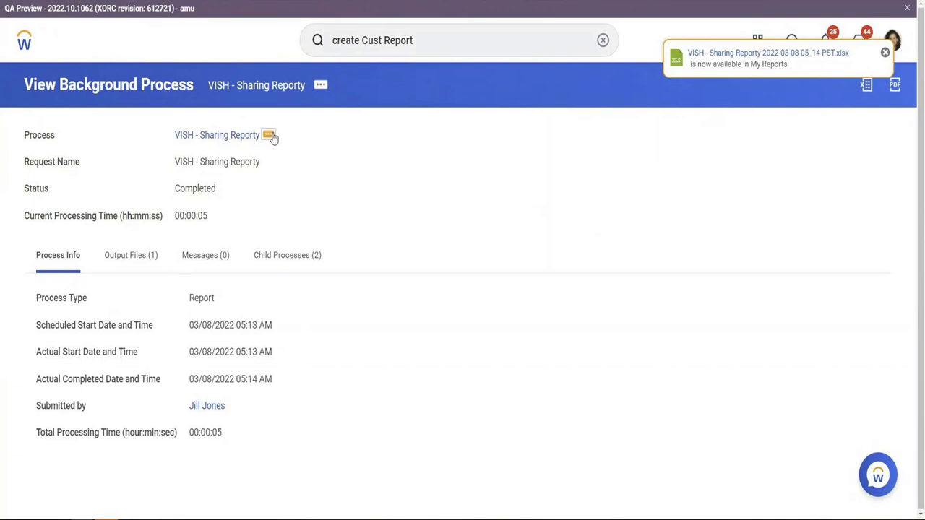
- Start another schedule for the VISH - Sharing Reporty report with the run frequency Daily Recurrence
{"action": "left_click", "coordinate": [268, 134]}
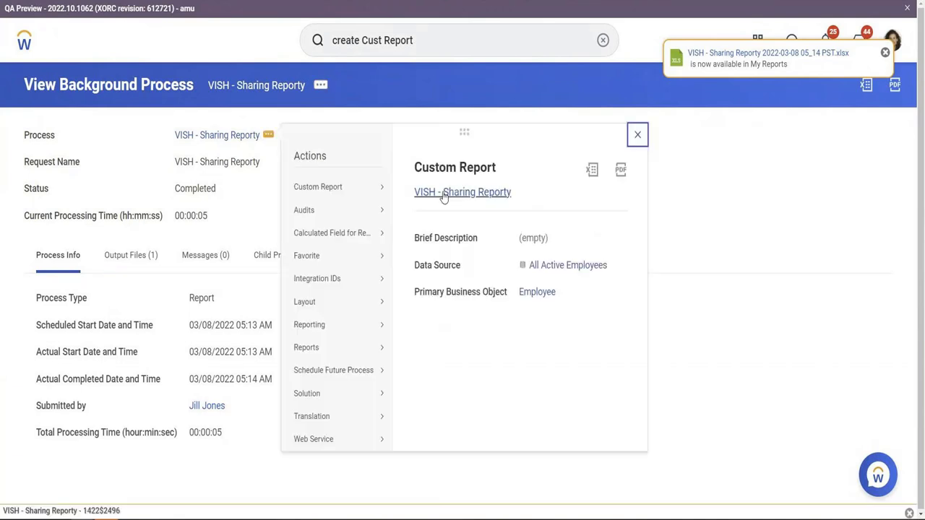
{"action": "mouse_move", "coordinate": [378, 204]}
{"action": "mouse_move", "coordinate": [372, 187]}
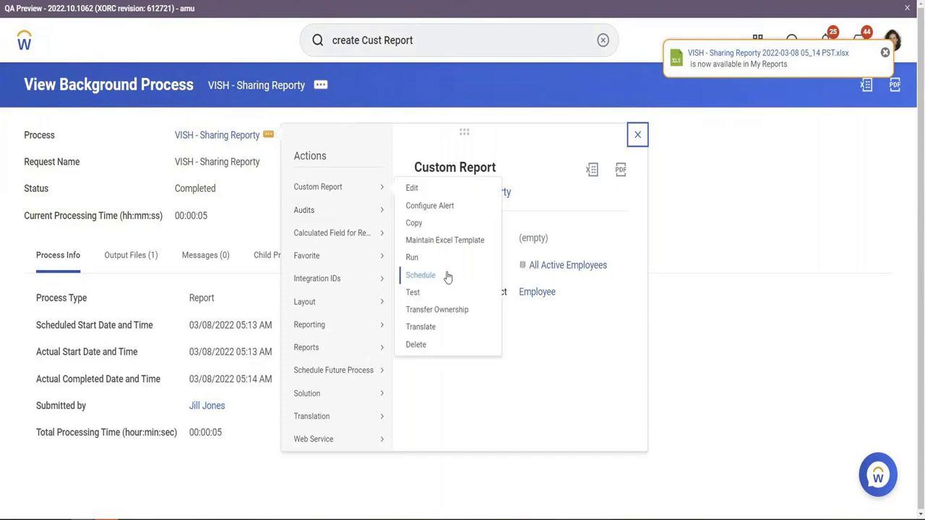
{"action": "left_click", "coordinate": [419, 278]}
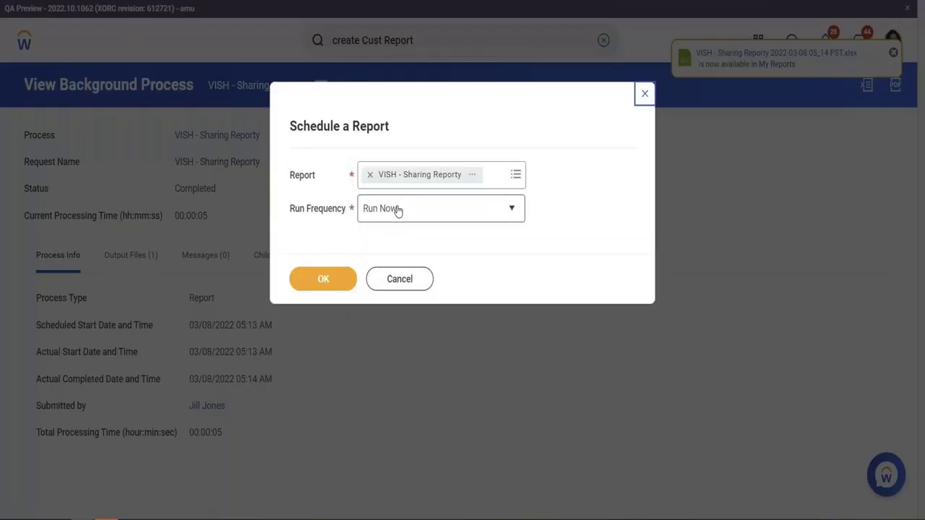
{"action": "left_click", "coordinate": [396, 209]}
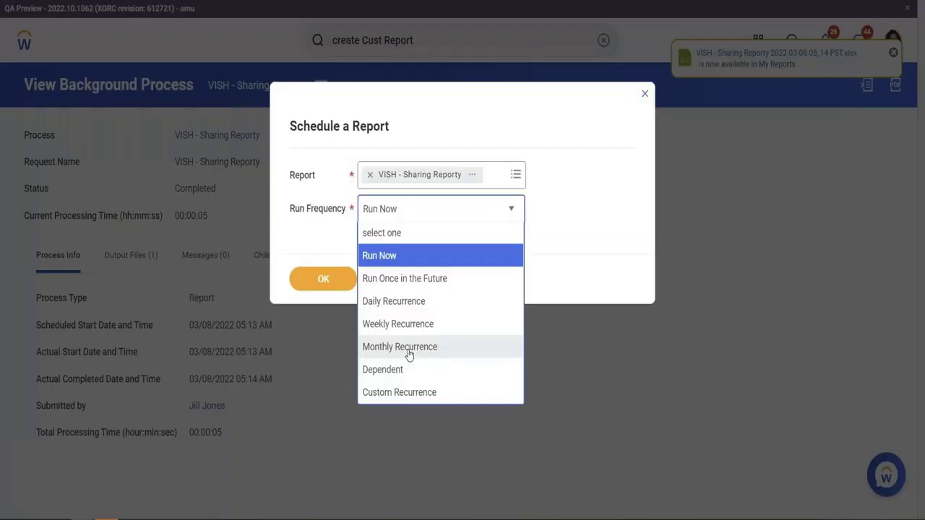
{"action": "left_click", "coordinate": [400, 303]}
{"action": "left_click", "coordinate": [324, 278]}
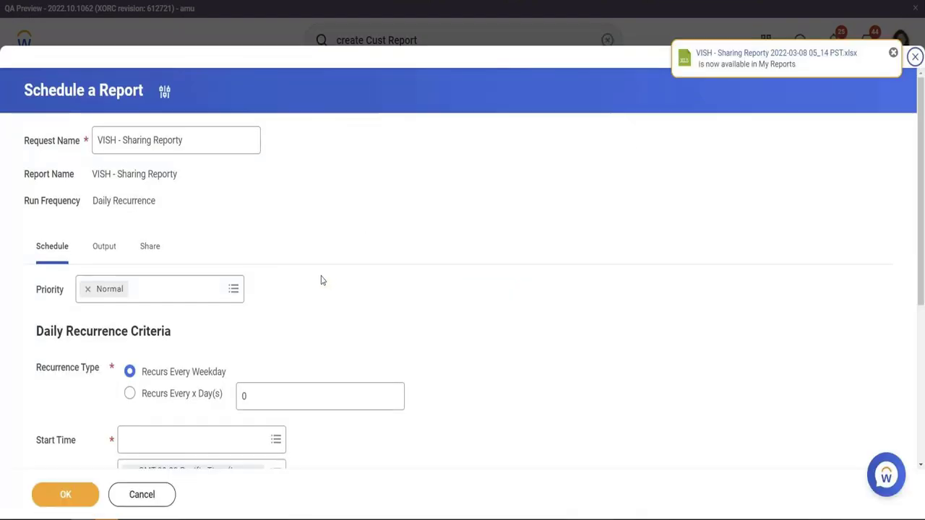
- Review the daily recurrence criteria, output and sharing options, and close the schedule form without submitting it
{"action": "scroll", "coordinate": [292, 295], "scroll_direction": "down", "scroll_amount": 4}
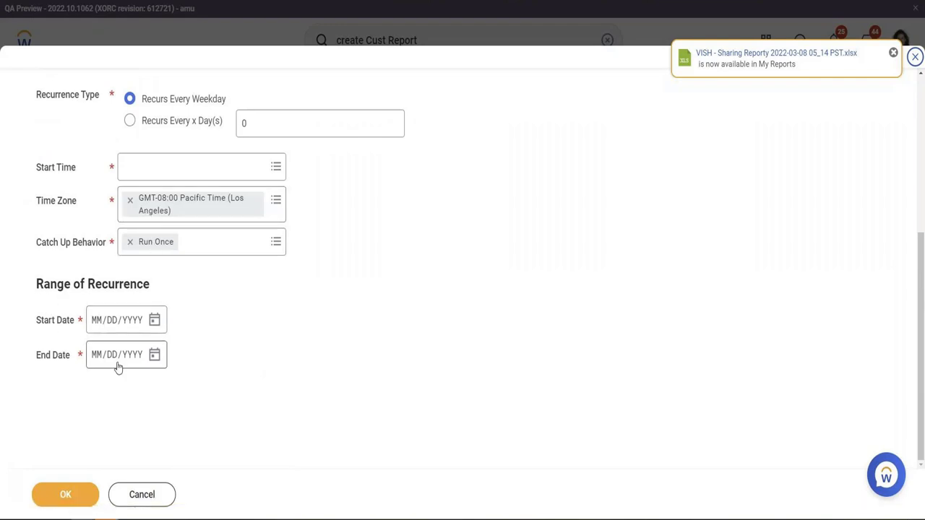
{"action": "scroll", "coordinate": [129, 326], "scroll_direction": "up", "scroll_amount": 5}
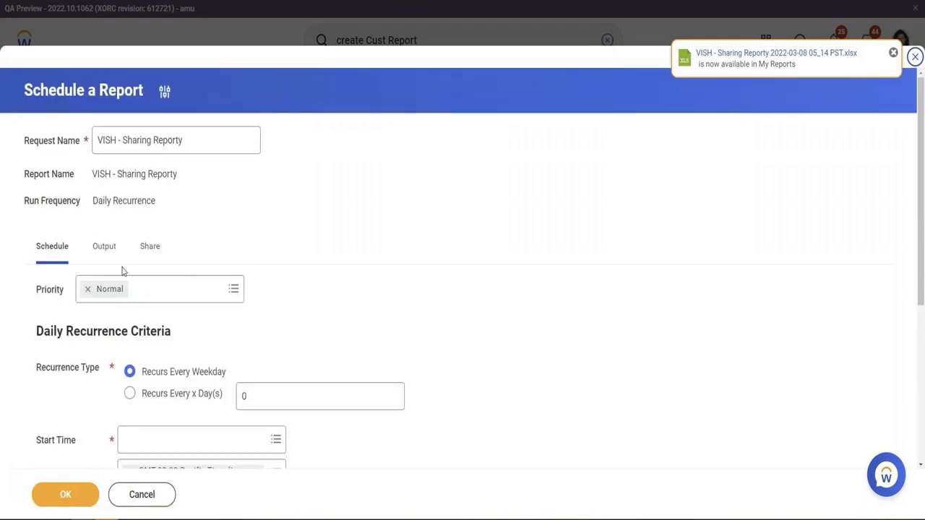
{"action": "left_click", "coordinate": [104, 246]}
{"action": "left_click", "coordinate": [152, 142]}
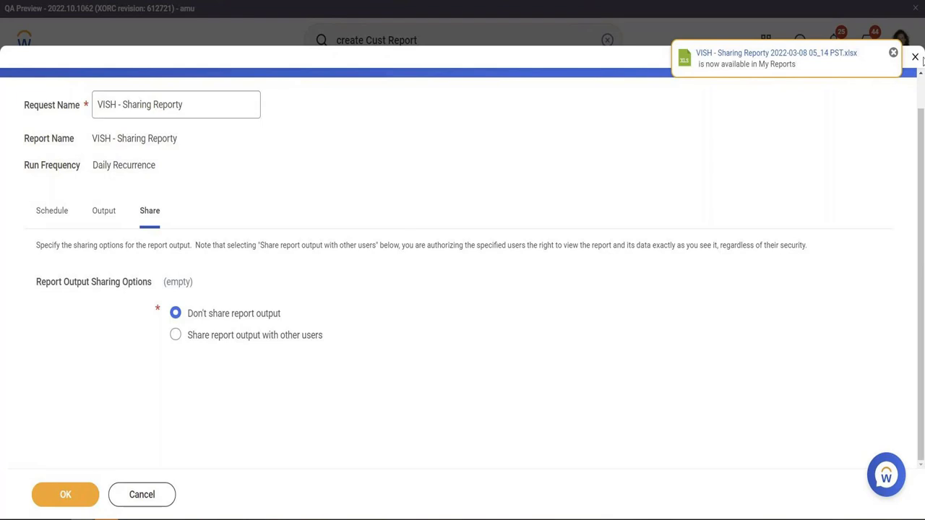
{"action": "left_click", "coordinate": [895, 53]}
{"action": "left_click", "coordinate": [916, 56]}
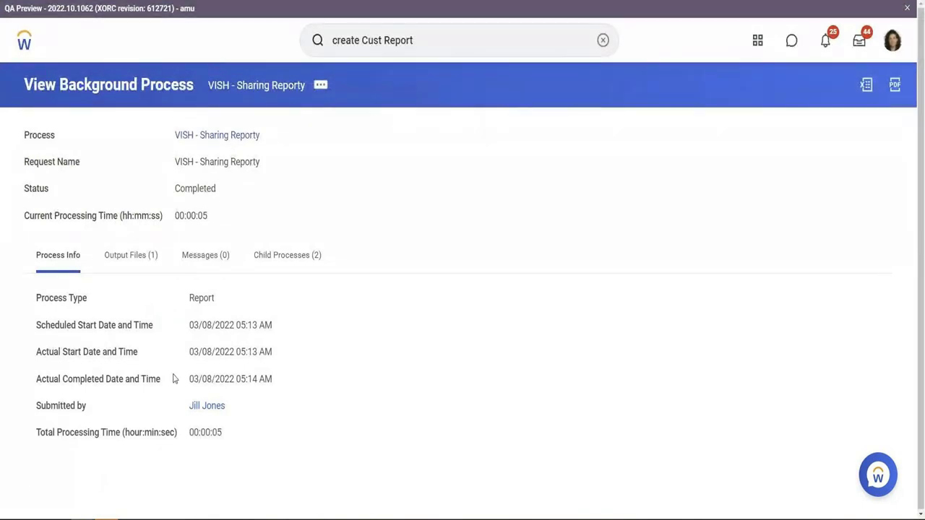
- Open the VISH - Sharing Reporty report definition and examine its advanced options
{"action": "mouse_move", "coordinate": [246, 139]}
{"action": "left_click", "coordinate": [270, 138]}
{"action": "mouse_move", "coordinate": [340, 187]}
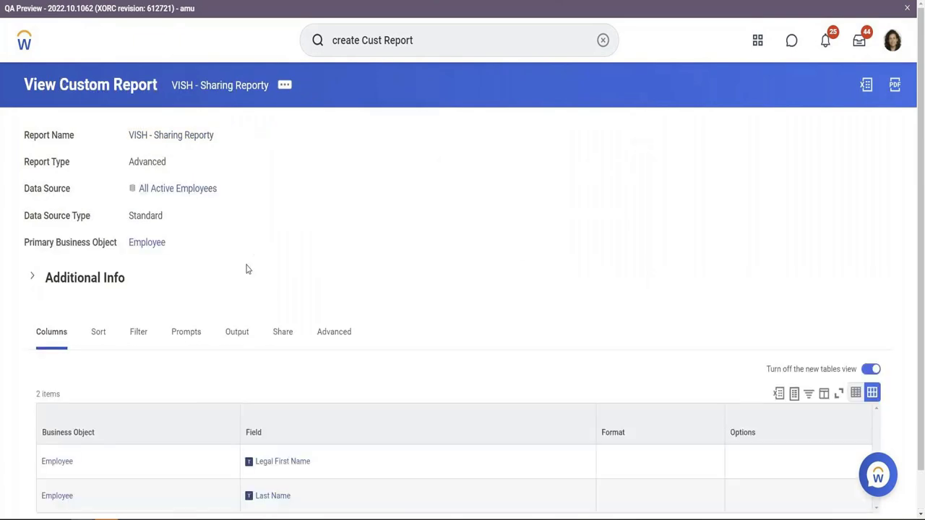
{"action": "left_click", "coordinate": [333, 330]}
{"action": "scroll", "coordinate": [351, 304], "scroll_direction": "down", "scroll_amount": 7}
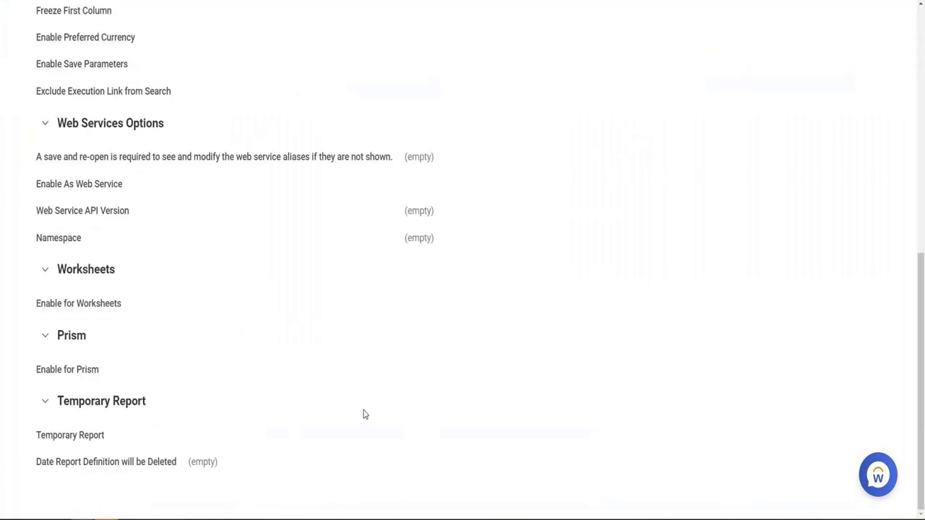
{"action": "scroll", "coordinate": [265, 97], "scroll_direction": "up", "scroll_amount": 3}
- Check the sharing options of the report definition and who owns the report
{"action": "left_click", "coordinate": [278, 65]}
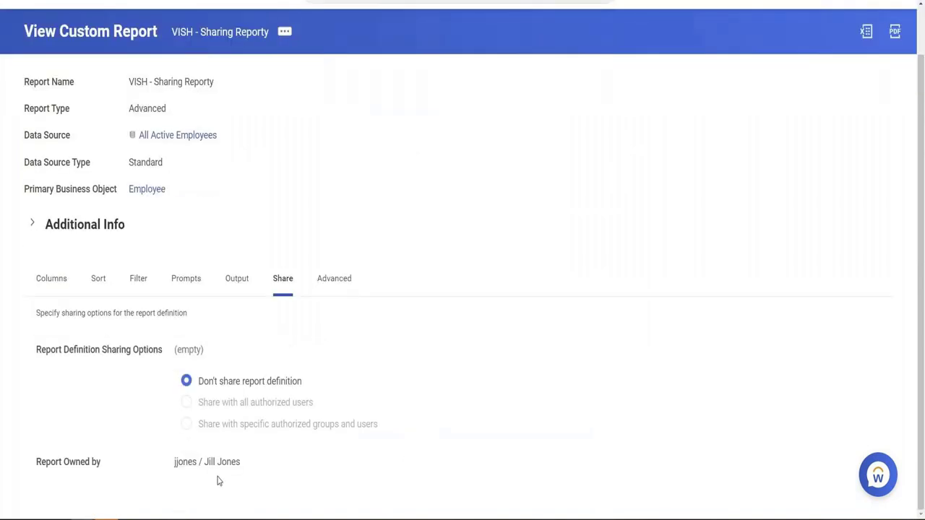
{"action": "triple_click", "coordinate": [57, 465]}
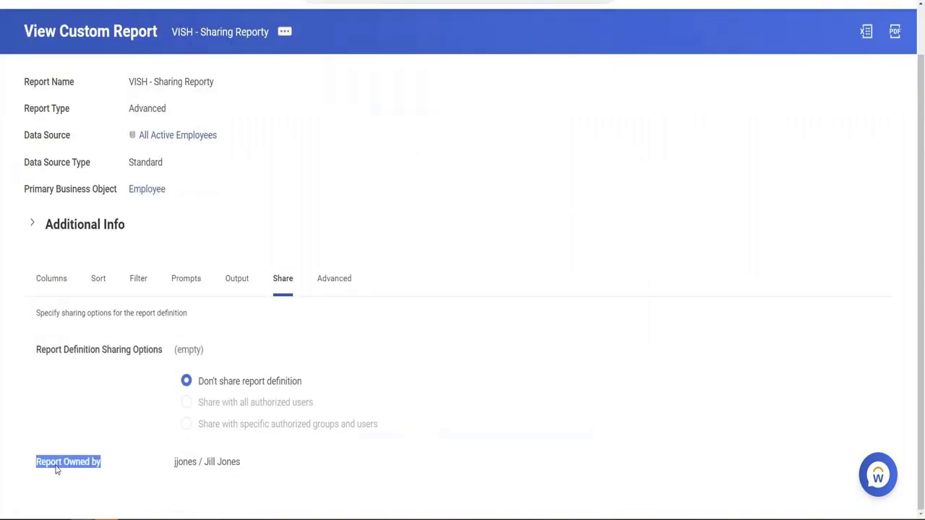
{"action": "triple_click", "coordinate": [194, 467]}
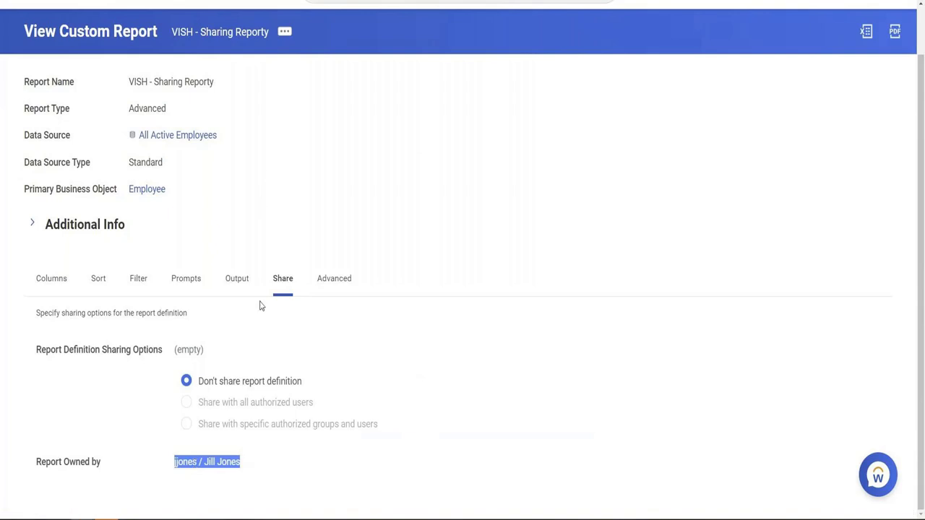
- Open Transfer Ownership for the custom report, check the report name and new owner fields, and cancel it
{"action": "left_click", "coordinate": [291, 40]}
{"action": "mouse_move", "coordinate": [373, 84]}
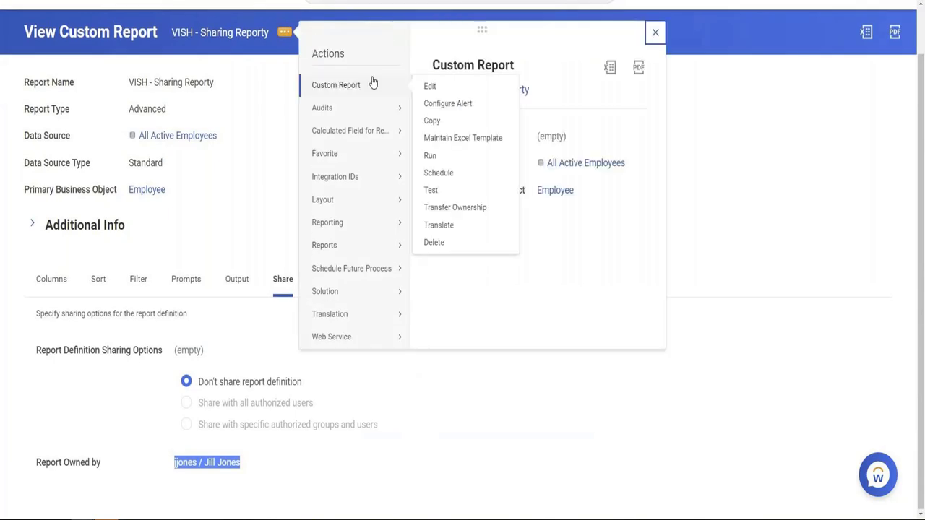
{"action": "left_click", "coordinate": [477, 209]}
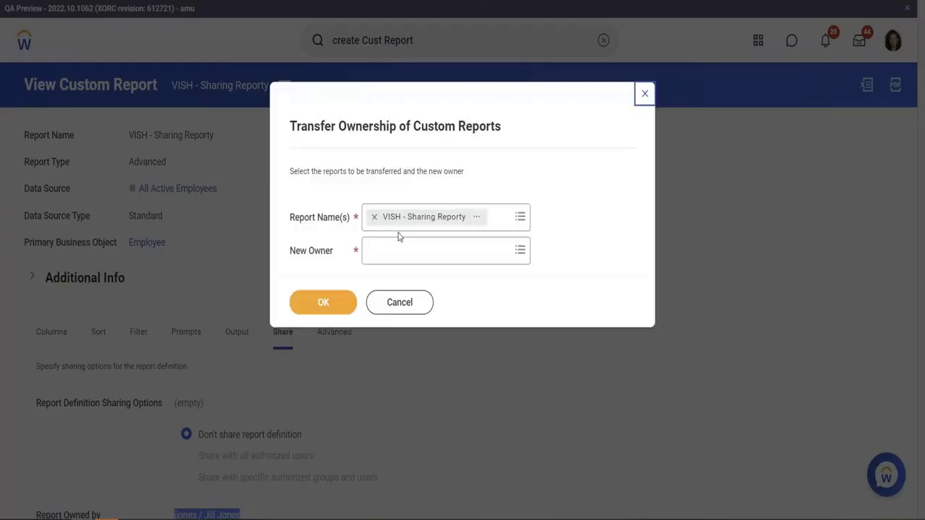
{"action": "left_click_drag", "start_coordinate": [289, 258], "coordinate": [329, 259]}
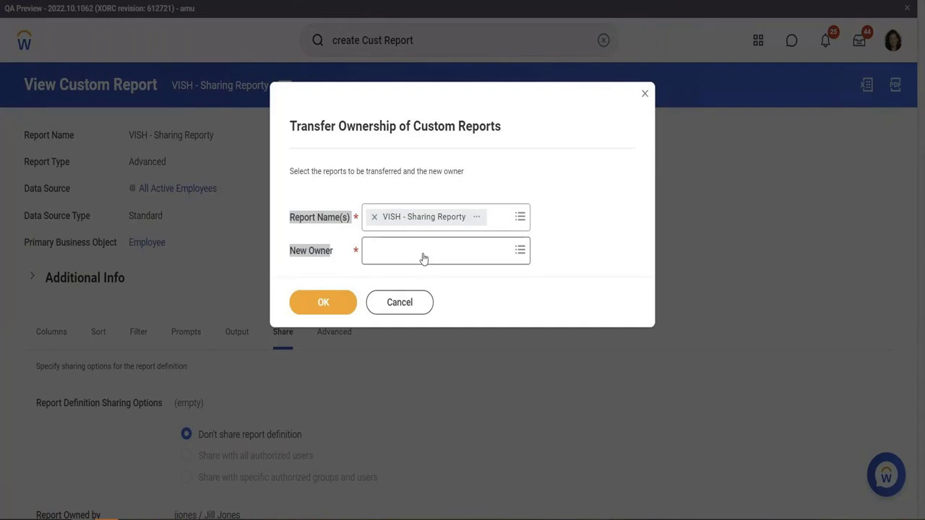
{"action": "left_click", "coordinate": [400, 304]}
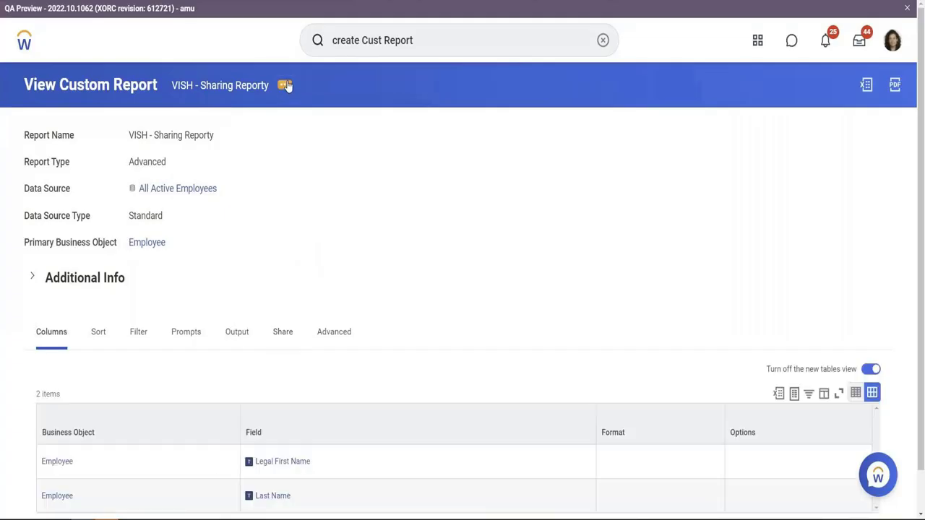
- Open the custom report for editing and enable the Temporary Report option in its advanced settings
{"action": "left_click", "coordinate": [285, 85]}
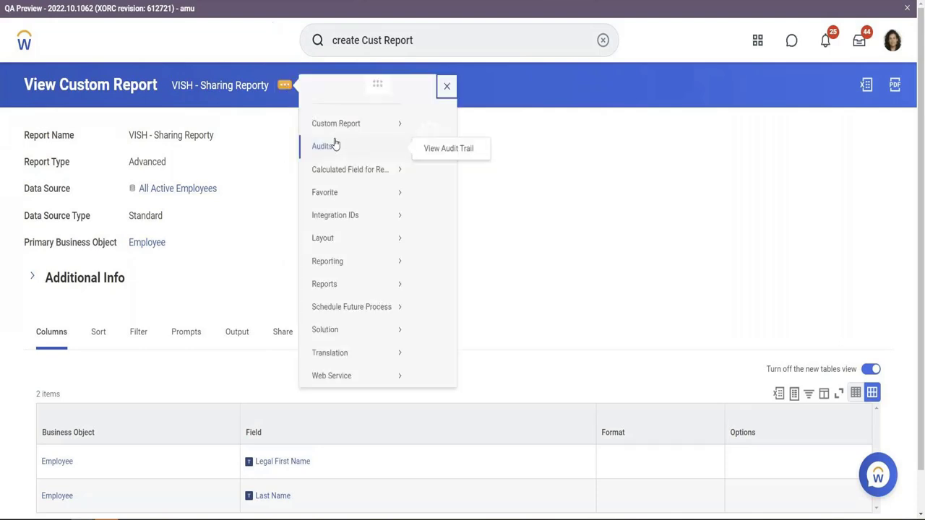
{"action": "mouse_move", "coordinate": [362, 139]}
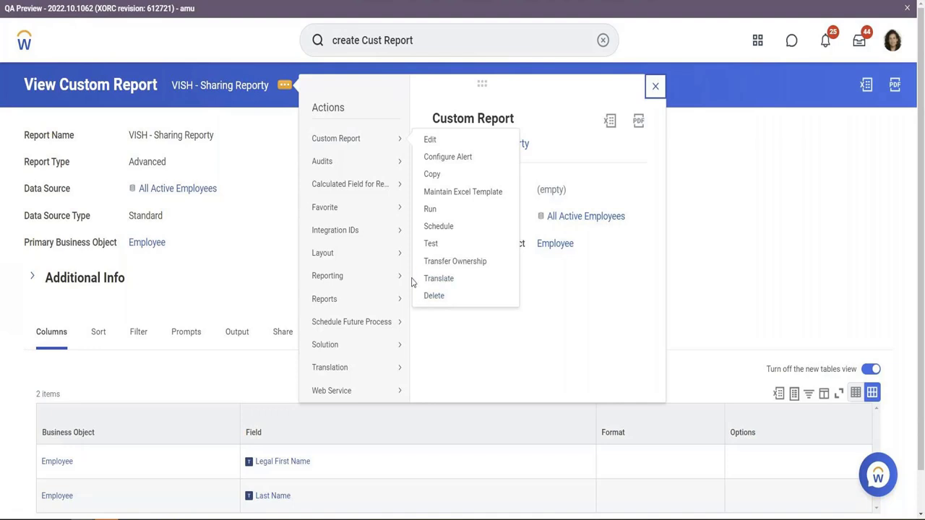
{"action": "mouse_move", "coordinate": [401, 284]}
{"action": "mouse_move", "coordinate": [345, 301]}
{"action": "left_click", "coordinate": [428, 140]}
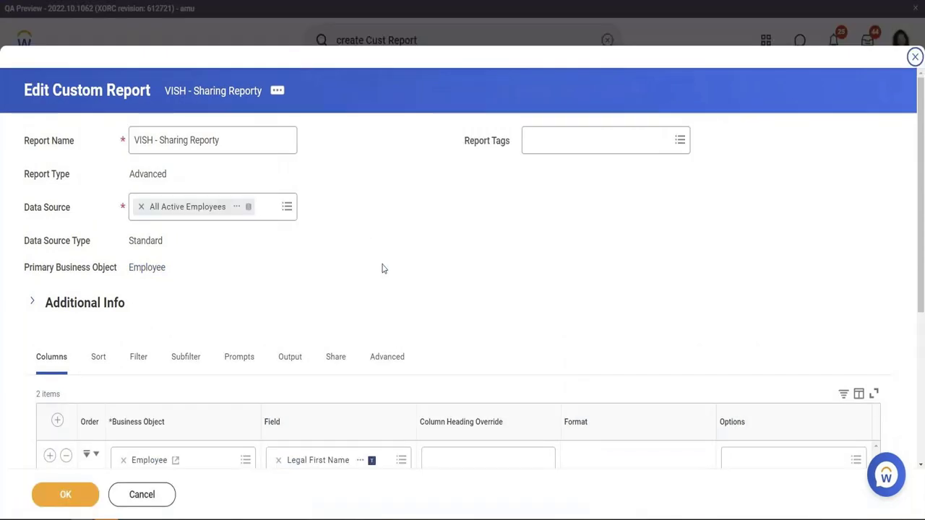
{"action": "scroll", "coordinate": [383, 269], "scroll_direction": "down", "scroll_amount": 1}
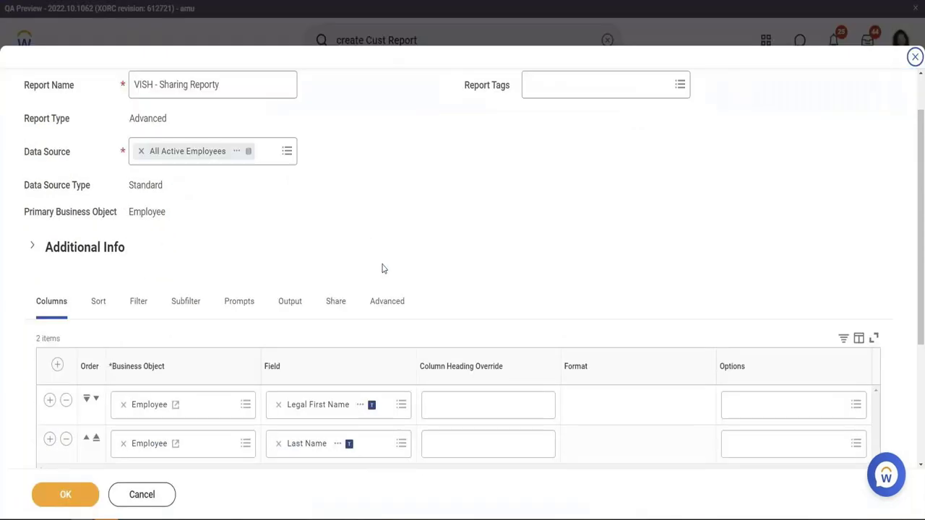
{"action": "left_click", "coordinate": [397, 309]}
{"action": "scroll", "coordinate": [415, 248], "scroll_direction": "down", "scroll_amount": 3}
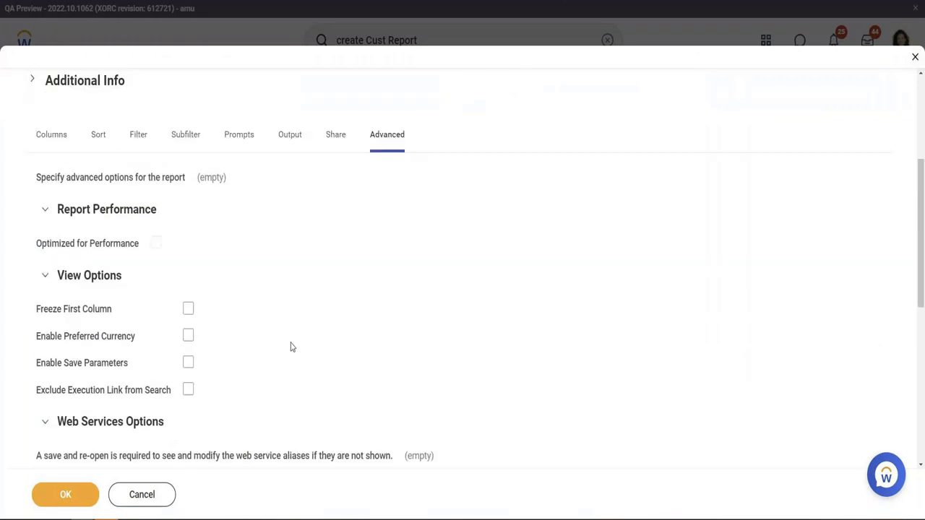
{"action": "scroll", "coordinate": [292, 347], "scroll_direction": "down", "scroll_amount": 6}
{"action": "left_click", "coordinate": [193, 405]}
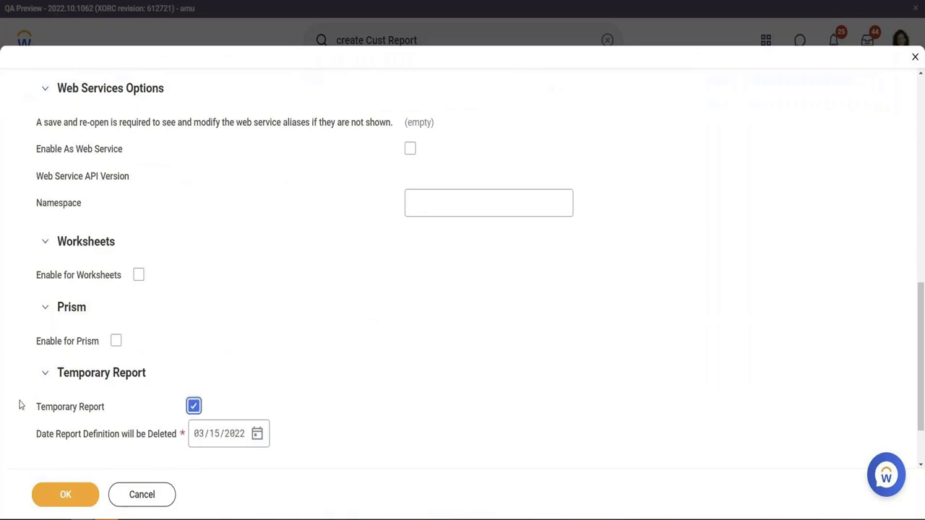
- Set the date the temporary report definition will be deleted to 03/15/2023 and save the report
{"action": "left_click_drag", "start_coordinate": [38, 415], "coordinate": [105, 411]}
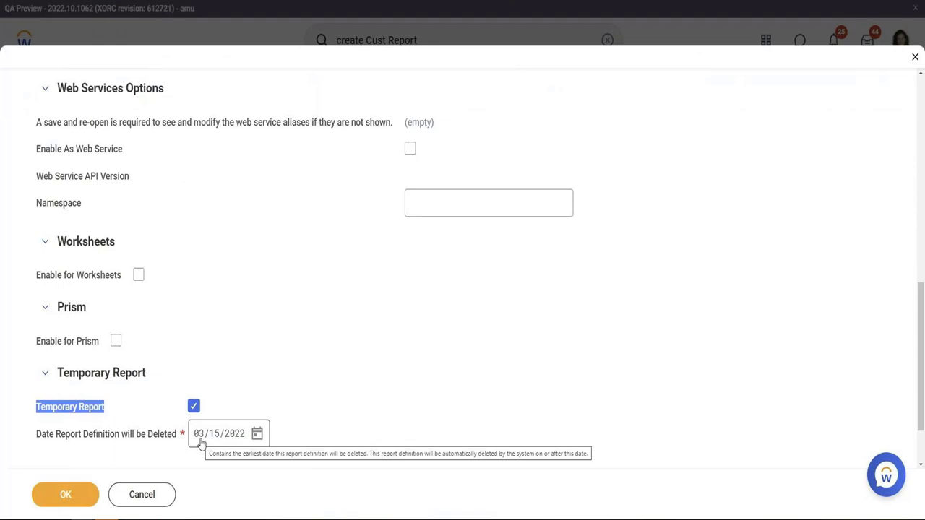
{"action": "left_click", "coordinate": [237, 438]}
{"action": "key", "text": "Up"}
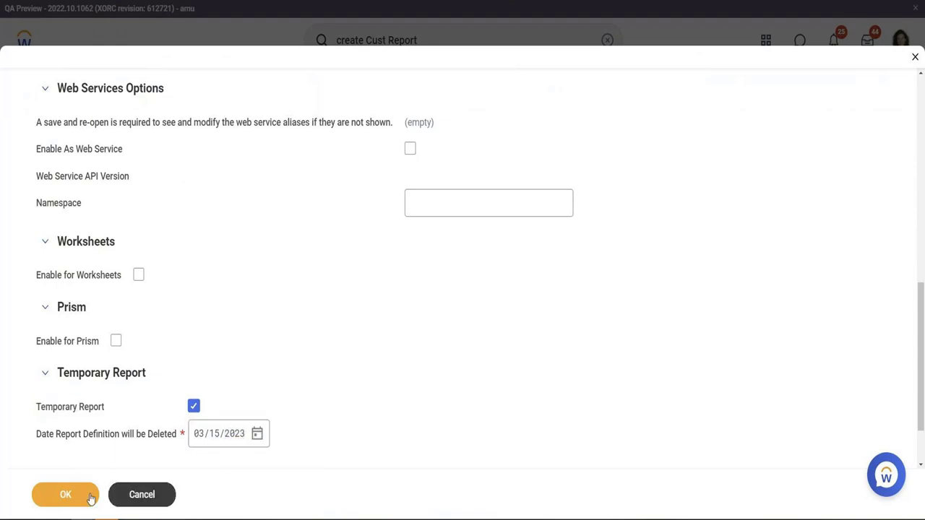
{"action": "left_click", "coordinate": [89, 499]}
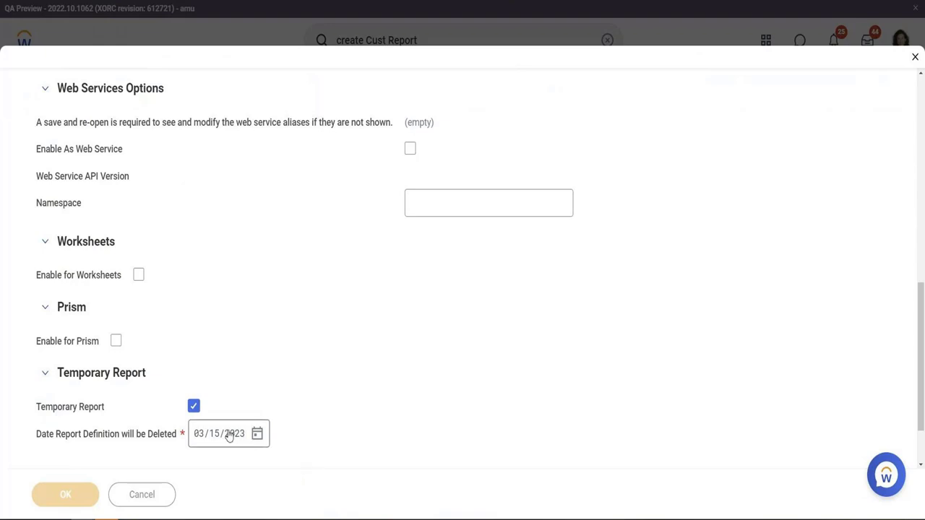
- Edit the custom report again, clear its Temporary Report option, and cancel the edit
{"action": "left_click", "coordinate": [277, 85]}
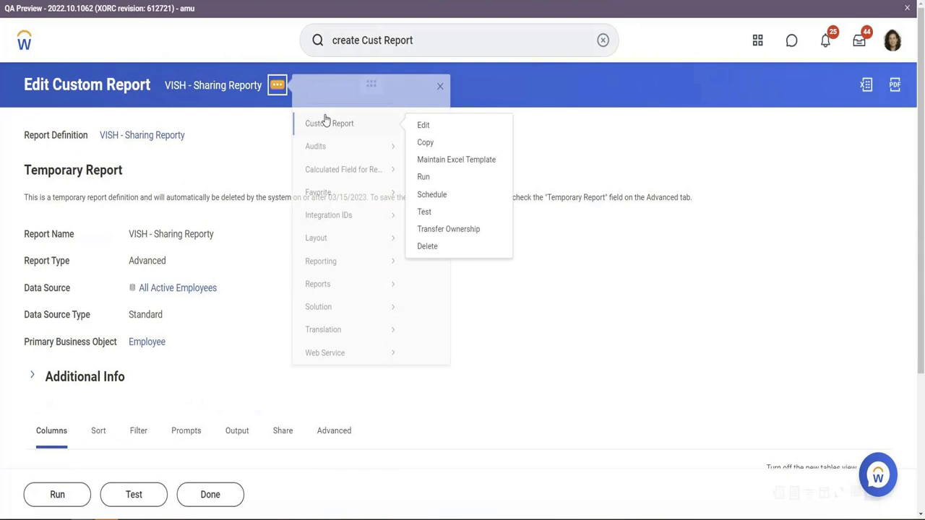
{"action": "left_click", "coordinate": [402, 394]}
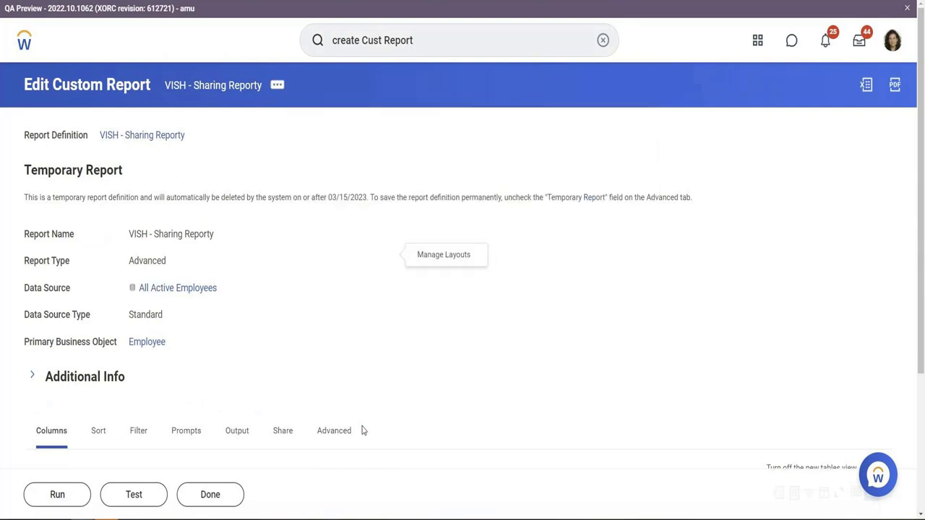
{"action": "left_click", "coordinate": [386, 418]}
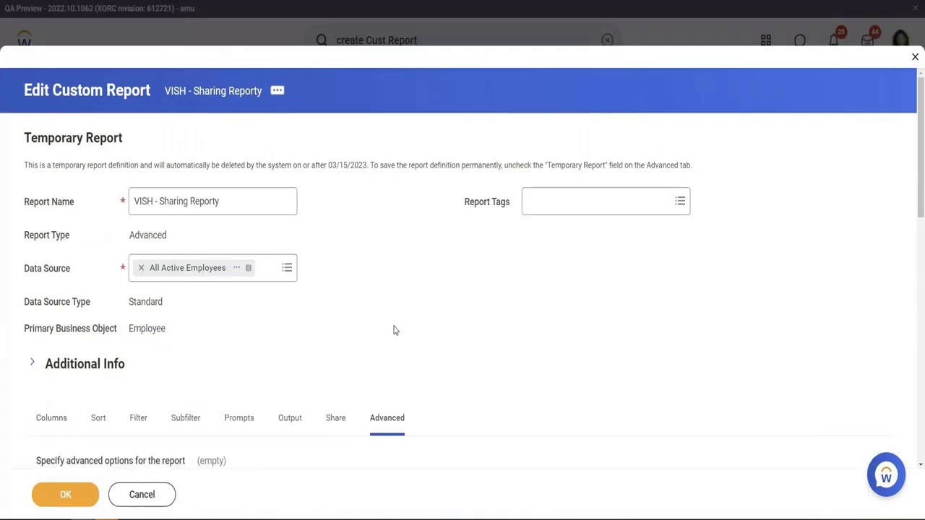
{"action": "scroll", "coordinate": [395, 330], "scroll_direction": "down", "scroll_amount": 4}
{"action": "scroll", "coordinate": [395, 331], "scroll_direction": "down", "scroll_amount": 5}
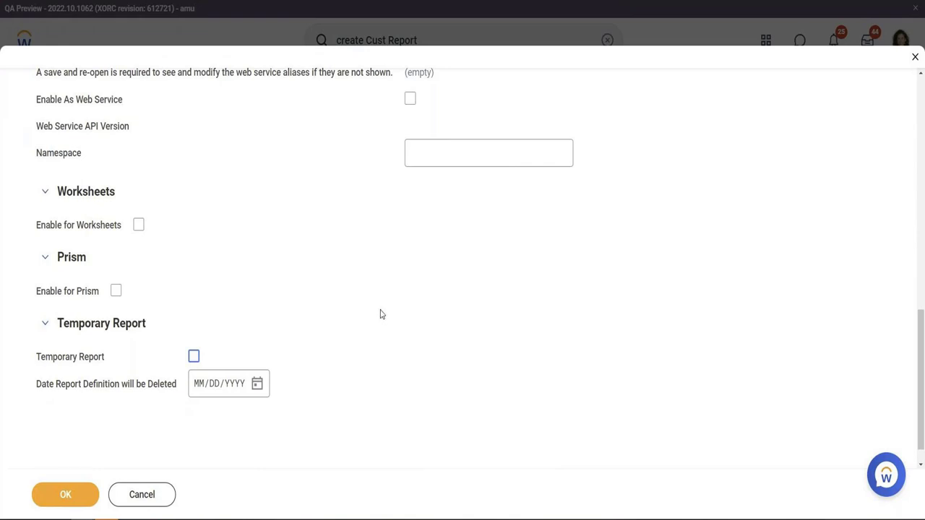
{"action": "left_click", "coordinate": [143, 498]}
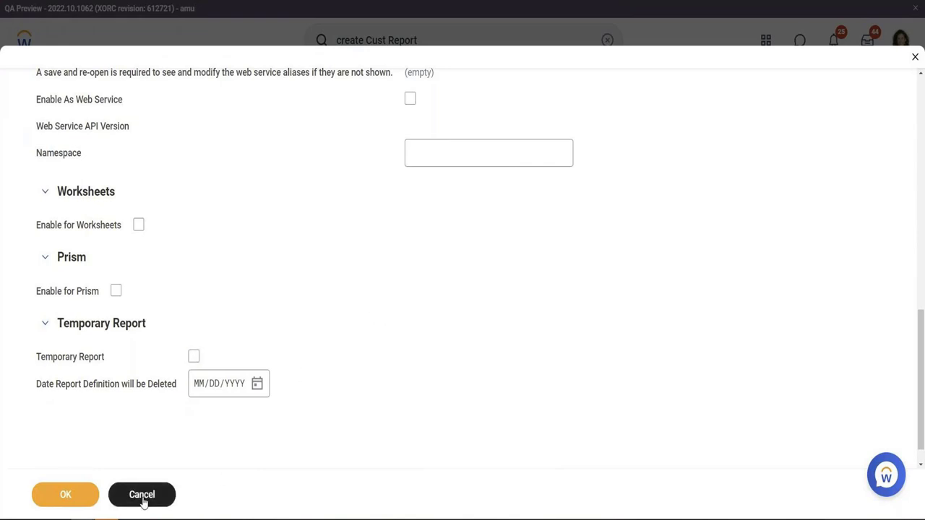
- Leave the open report edit and open the Create Custom Report task
{"action": "left_click", "coordinate": [416, 303]}
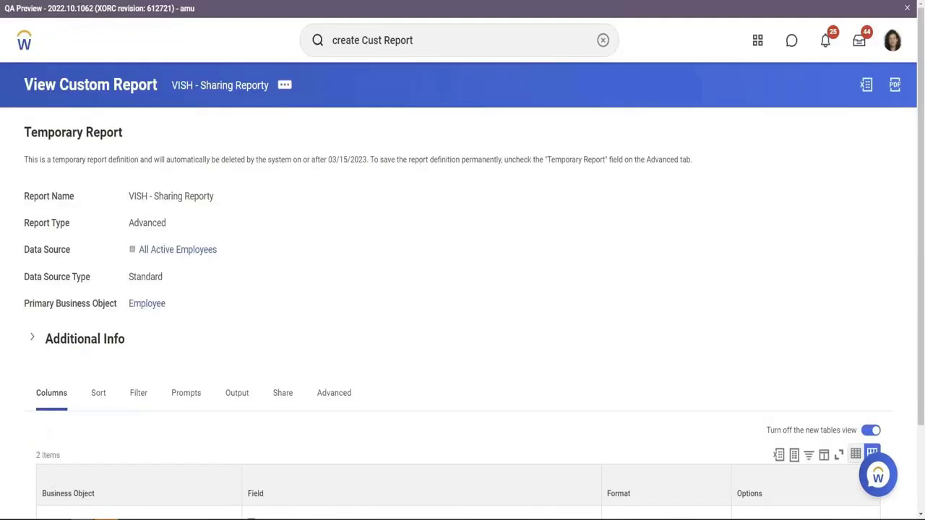
{"action": "left_click", "coordinate": [435, 43]}
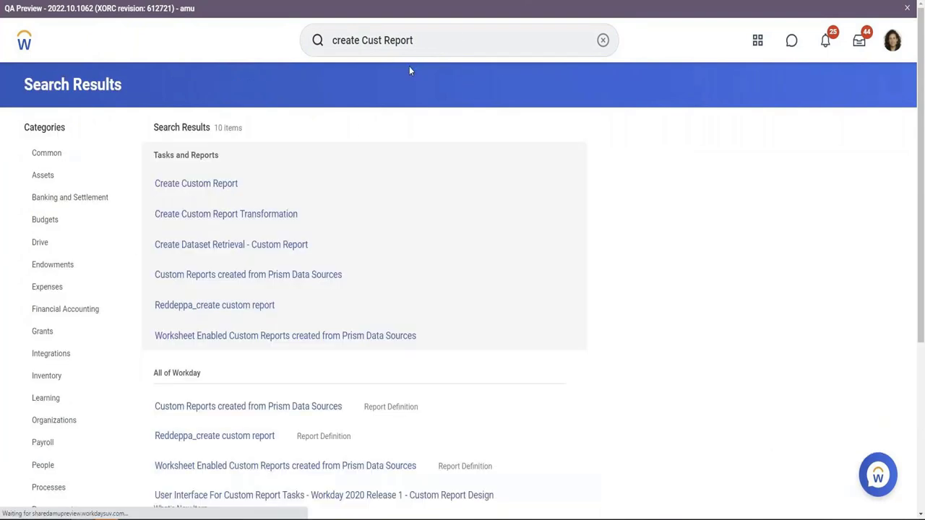
{"action": "left_click", "coordinate": [210, 195]}
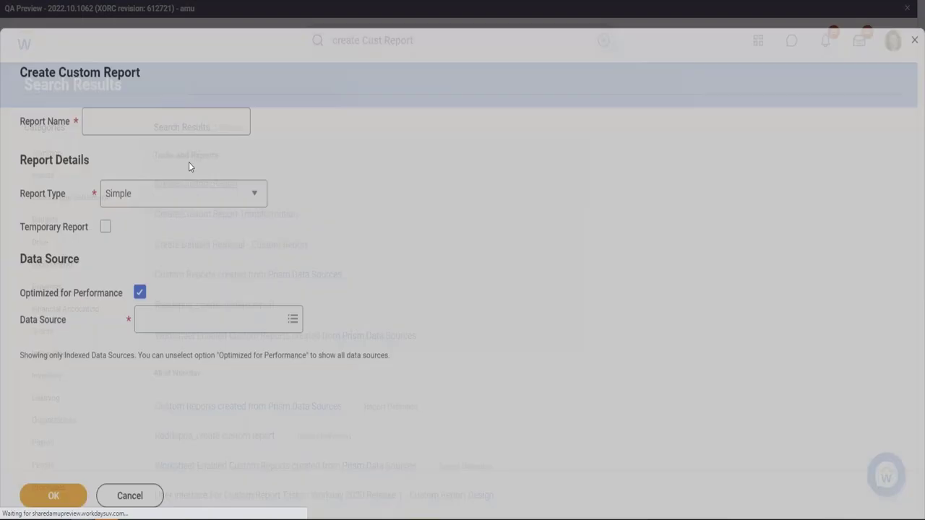
- Name the new custom report VISH - MATRIX and set its report type to Matrix
{"action": "key", "text": "F11"}
{"action": "type", "text": "VISH"}
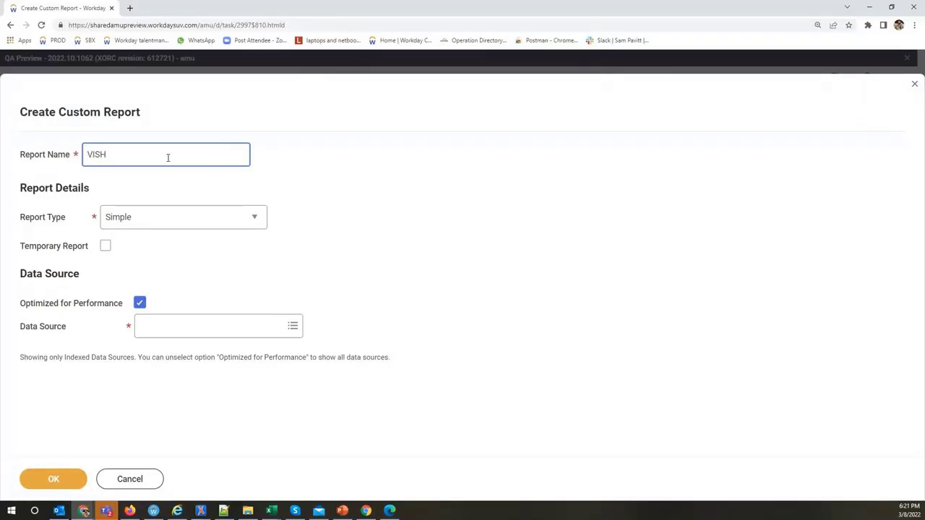
{"action": "key", "text": "F11"}
{"action": "type", "text": "="}
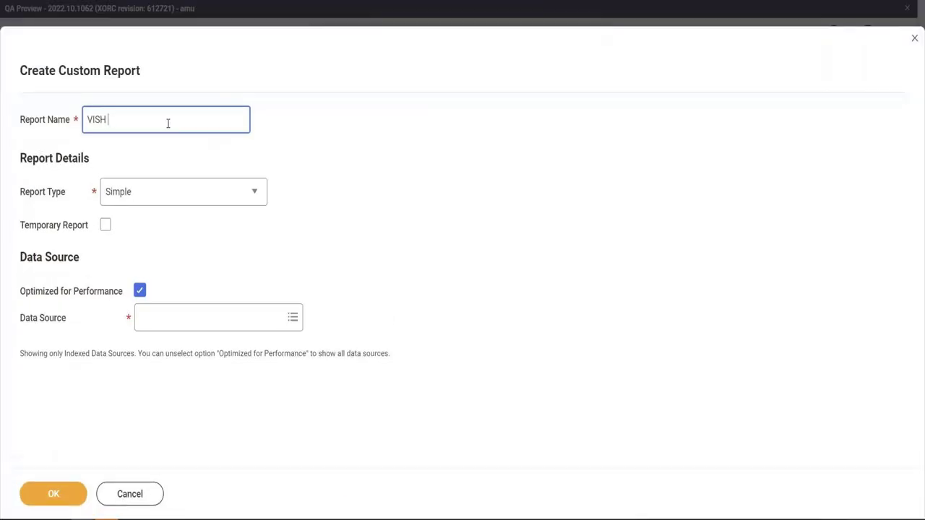
{"action": "type", "text": " MATRIX"}
{"action": "key", "text": "Tab"}
{"action": "key", "text": "Down"}
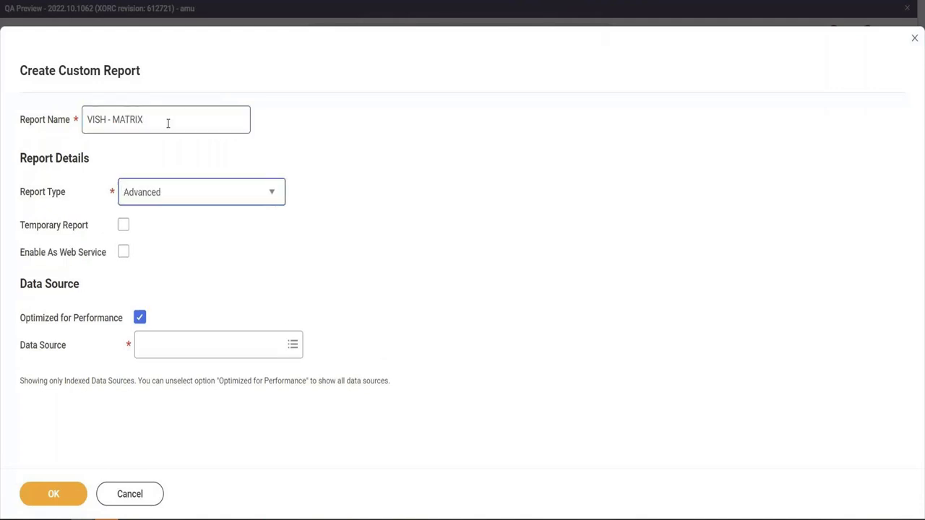
{"action": "key", "text": "Down"}
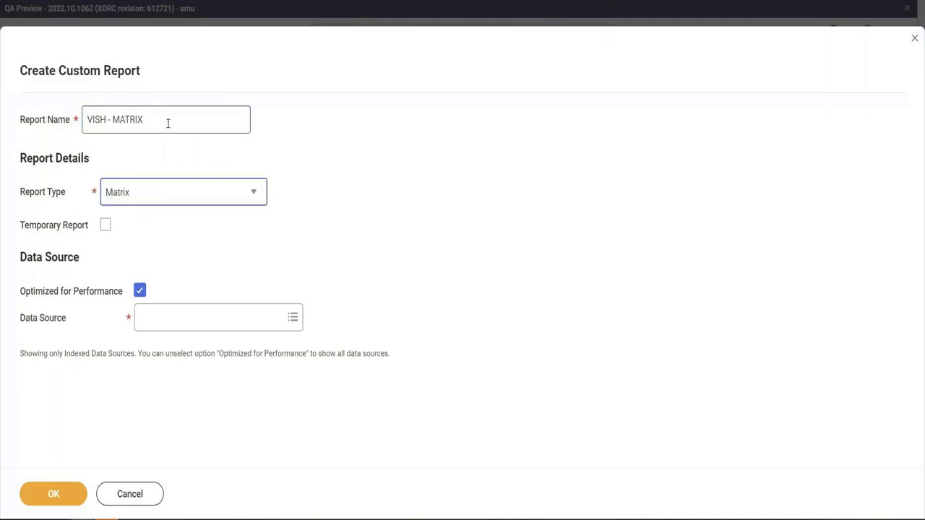
- Turn off Optimized for Performance, choose All Active Employees as the data source, and create the report
{"action": "left_click", "coordinate": [141, 290]}
{"action": "left_click", "coordinate": [154, 323]}
{"action": "left_click", "coordinate": [164, 330]}
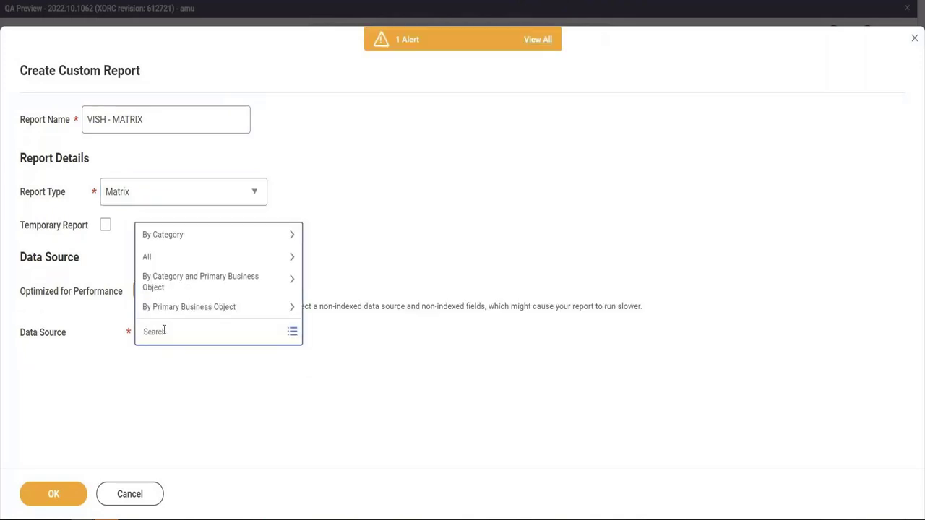
{"action": "type", "text": "Alla ctive empl"}
{"action": "key", "text": "Return"}
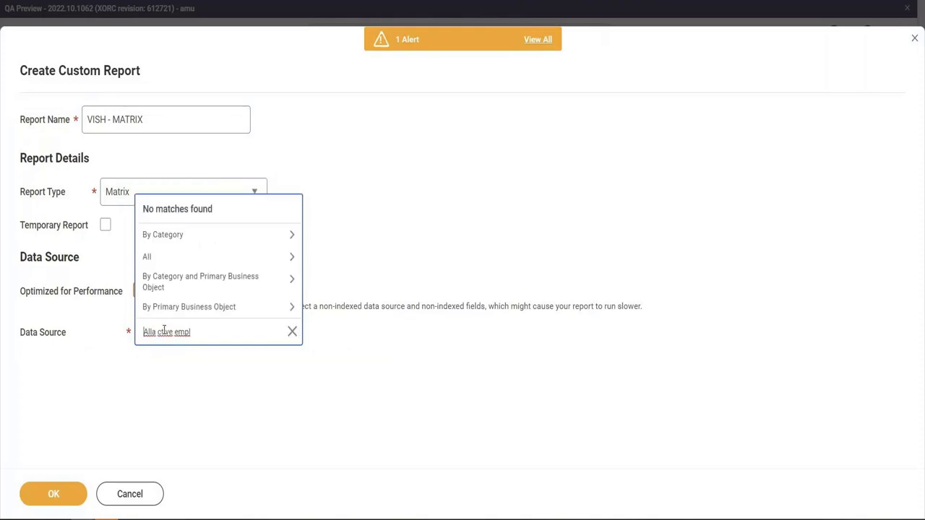
{"action": "key", "text": "BackSpace"}
{"action": "type", "text": "a"}
{"action": "key", "text": "Return"}
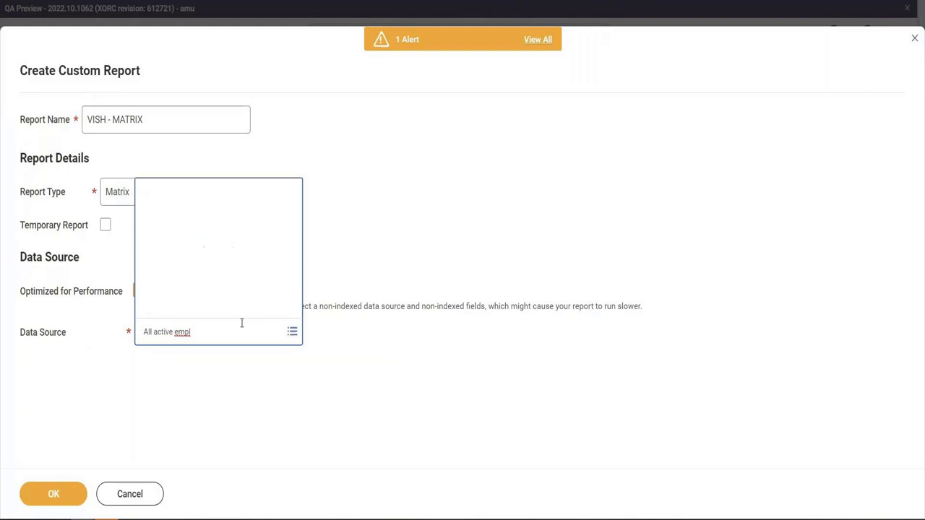
{"action": "left_click", "coordinate": [180, 268]}
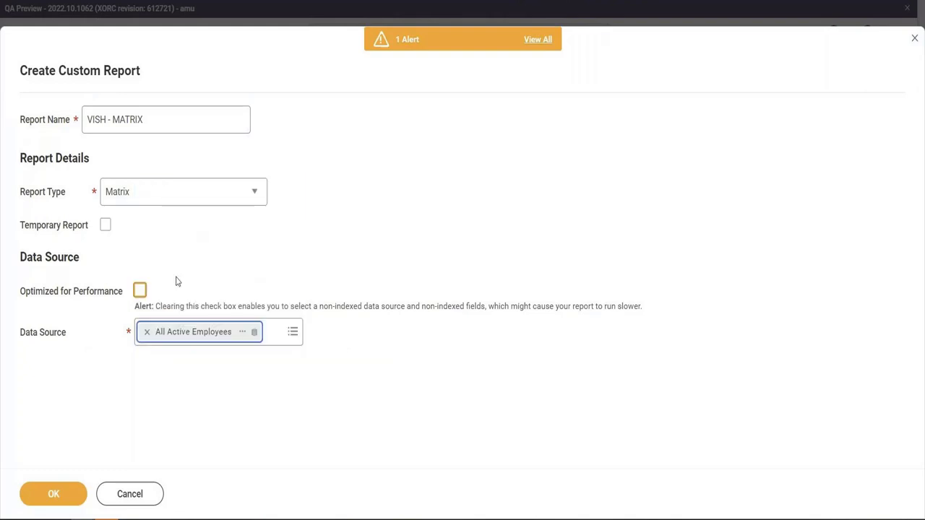
{"action": "left_click", "coordinate": [60, 498]}
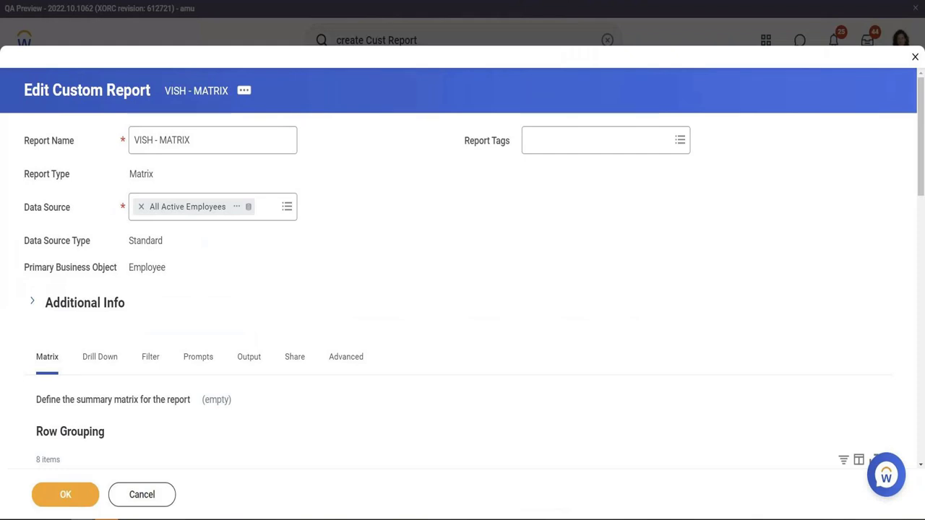
- Set the first row grouping field of the matrix to Company
{"action": "scroll", "coordinate": [366, 324], "scroll_direction": "down", "scroll_amount": 2}
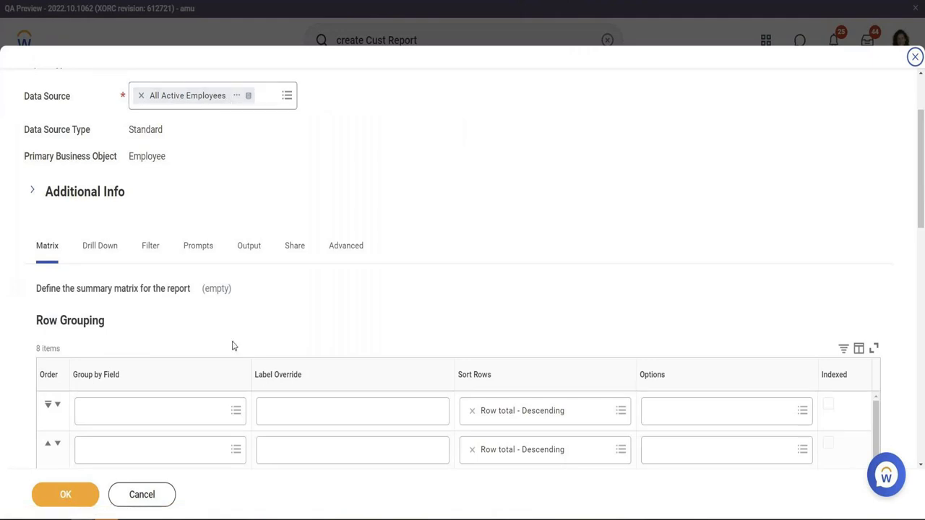
{"action": "left_click", "coordinate": [113, 408]}
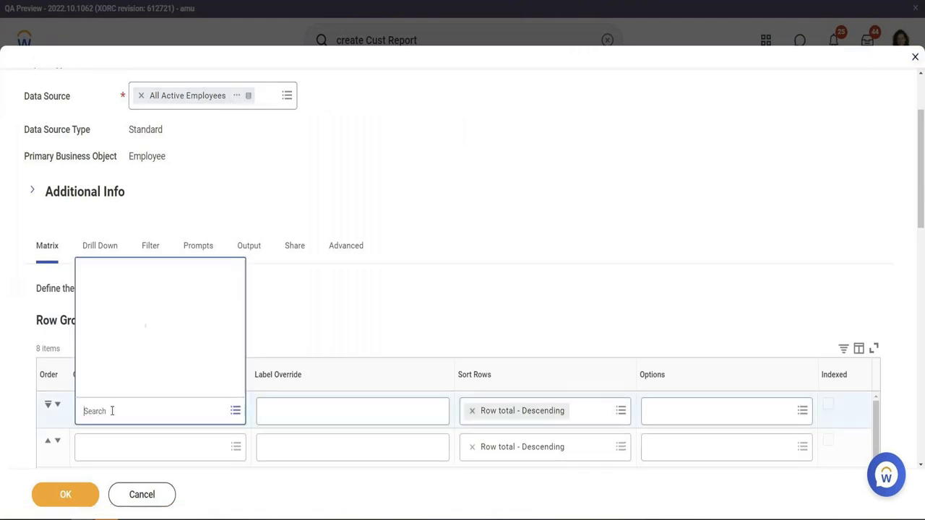
{"action": "left_click", "coordinate": [442, 222]}
{"action": "scroll", "coordinate": [130, 240], "scroll_direction": "down", "scroll_amount": 3}
{"action": "left_click", "coordinate": [125, 246]}
{"action": "type", "text": "Compaa"}
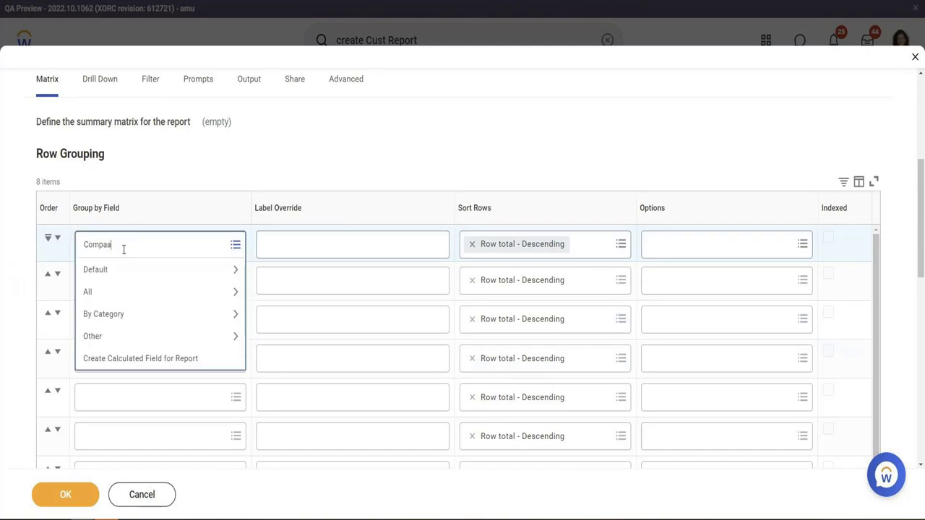
{"action": "type", "text": "ny"}
{"action": "key", "text": "BackSpace"}
{"action": "key", "text": "BackSpace"}
{"action": "key", "text": "BackSpace"}
{"action": "key", "text": "BackSpace"}
{"action": "type", "text": "any"}
{"action": "key", "text": "Return"}
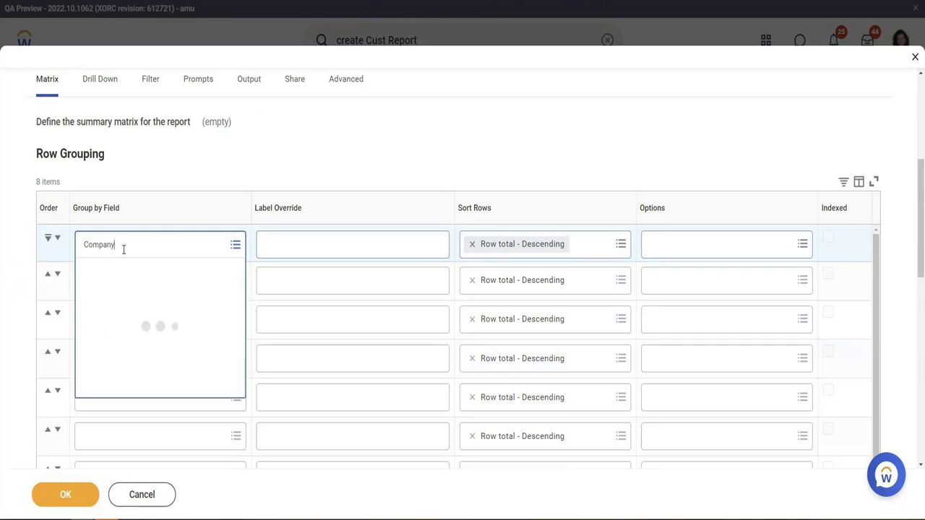
{"action": "left_click", "coordinate": [164, 298]}
- Set the second row grouping field to the lowercase gender calculated field
{"action": "scroll", "coordinate": [241, 116], "scroll_direction": "down", "scroll_amount": 4}
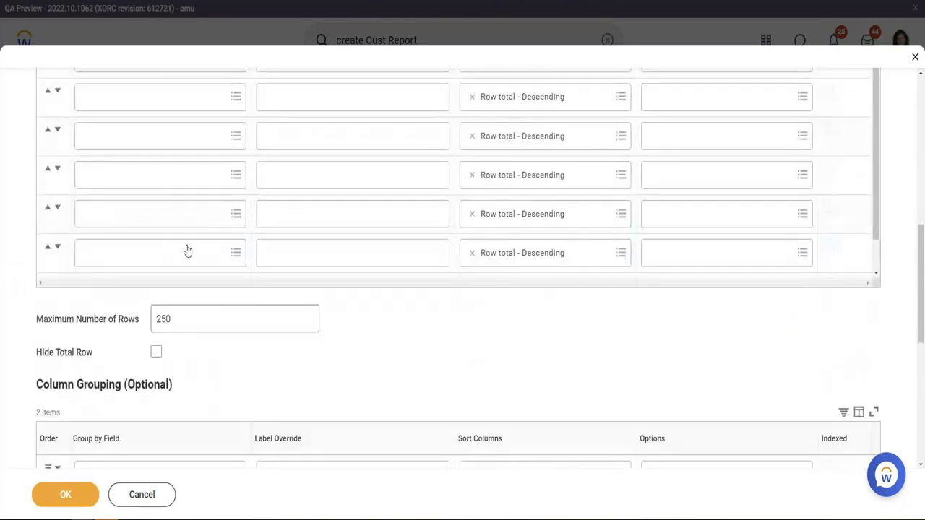
{"action": "scroll", "coordinate": [178, 366], "scroll_direction": "down", "scroll_amount": 1}
{"action": "scroll", "coordinate": [191, 258], "scroll_direction": "up", "scroll_amount": 5}
{"action": "left_click", "coordinate": [115, 227]}
{"action": "type", "text": "gender"}
{"action": "key", "text": "Return"}
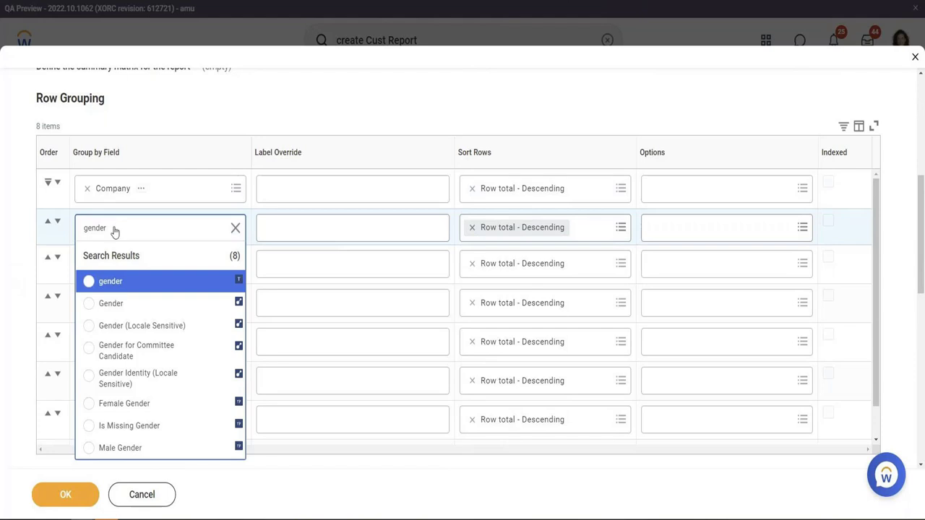
{"action": "key", "text": "Return"}
- Save and run the matrix report, and check the company and gender values in its results
{"action": "left_click", "coordinate": [70, 494]}
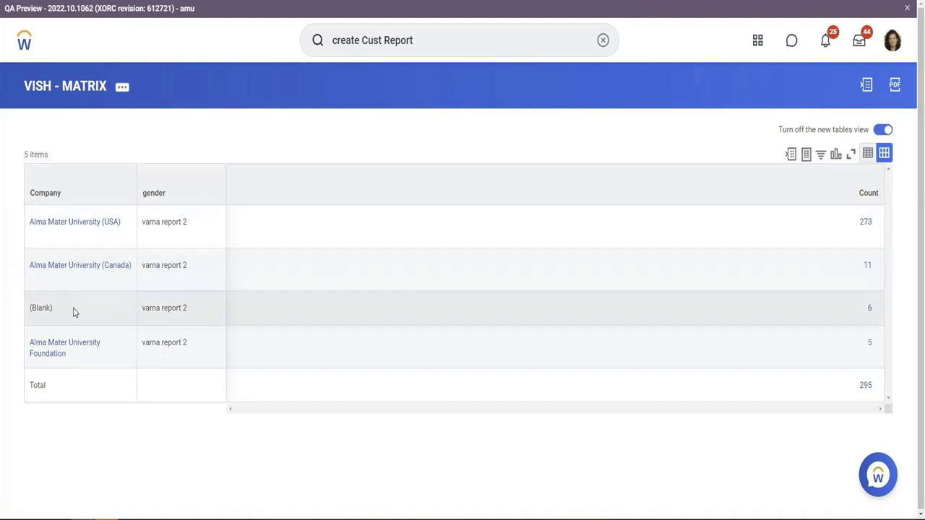
{"action": "left_click", "coordinate": [42, 313]}
{"action": "double_click", "coordinate": [42, 309]}
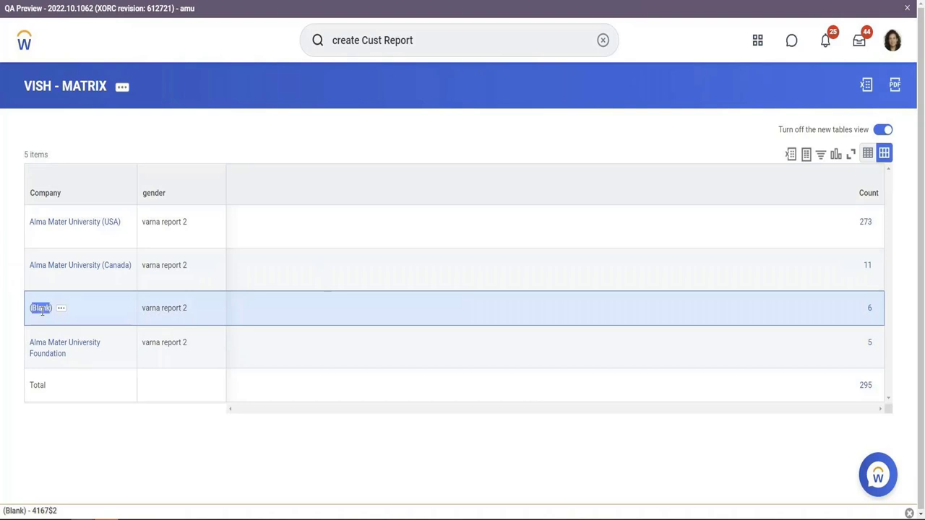
{"action": "triple_click", "coordinate": [160, 222]}
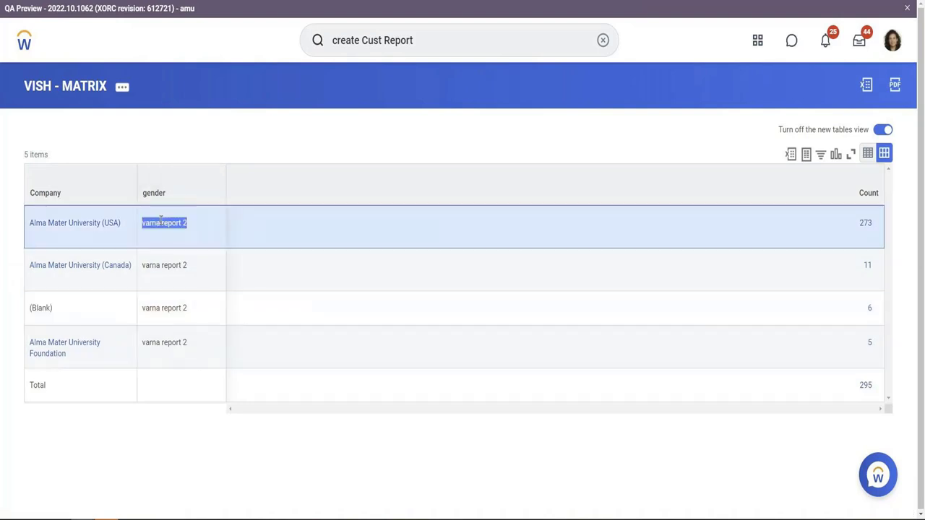
{"action": "left_click", "coordinate": [178, 264]}
{"action": "triple_click", "coordinate": [173, 308]}
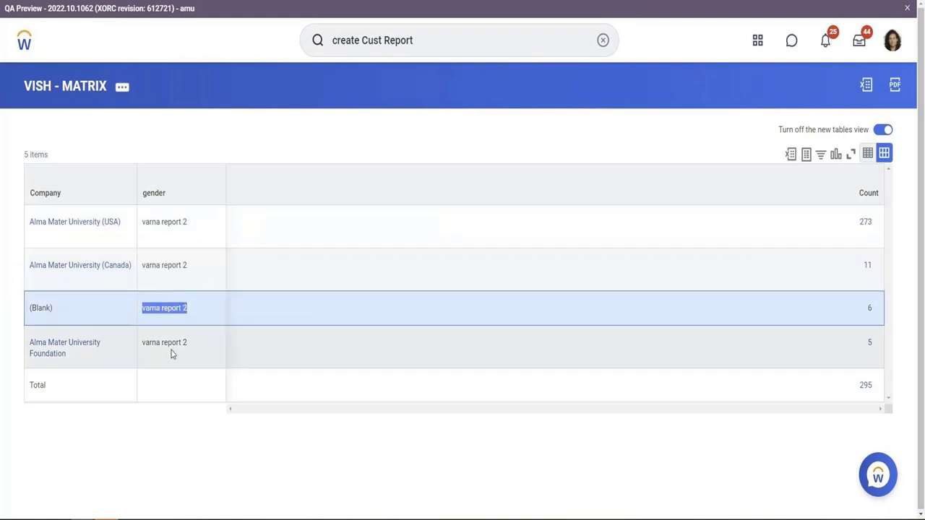
{"action": "triple_click", "coordinate": [173, 199]}
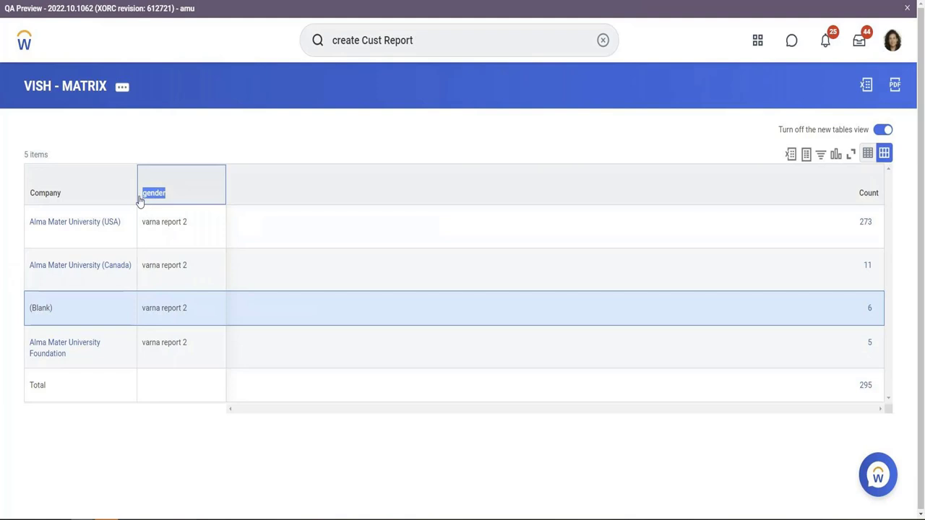
- Reopen the VISH - MATRIX report for editing and view the details of its gender grouping field
{"action": "left_click", "coordinate": [122, 88]}
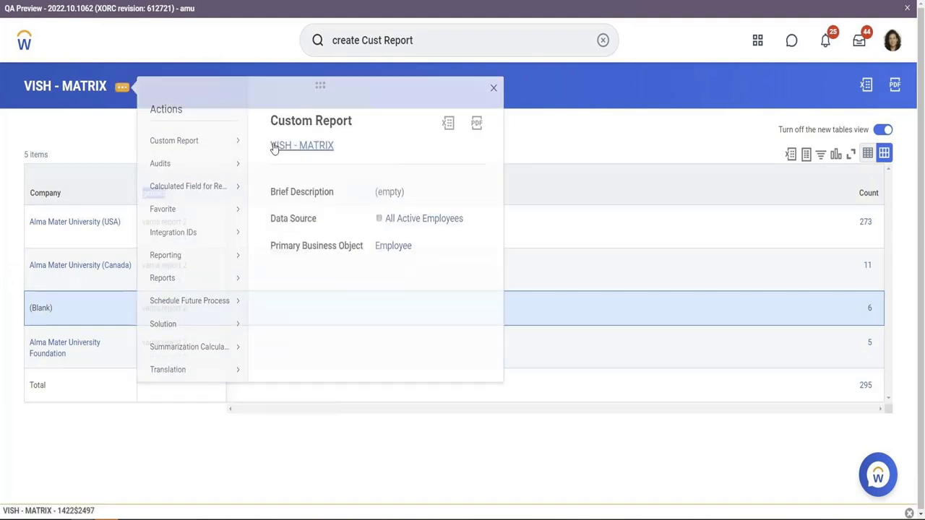
{"action": "left_click", "coordinate": [275, 148]}
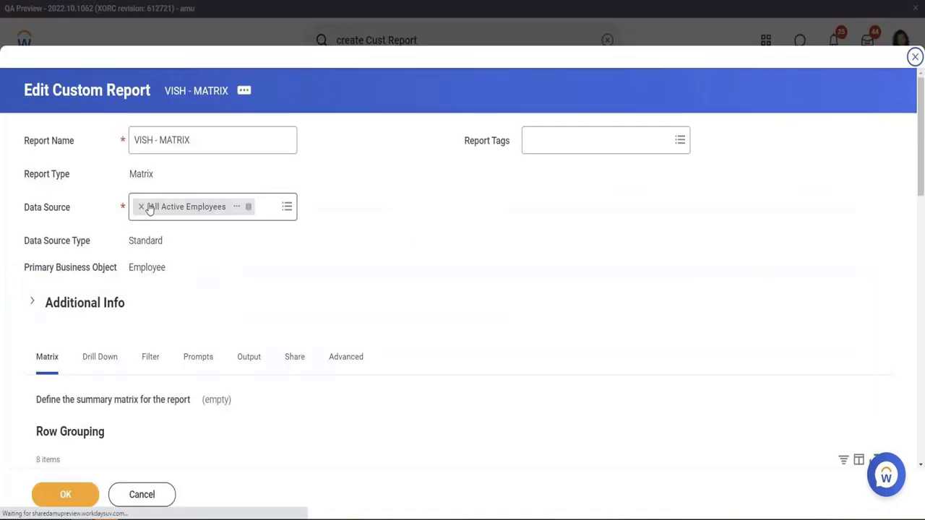
{"action": "scroll", "coordinate": [214, 158], "scroll_direction": "down", "scroll_amount": 5}
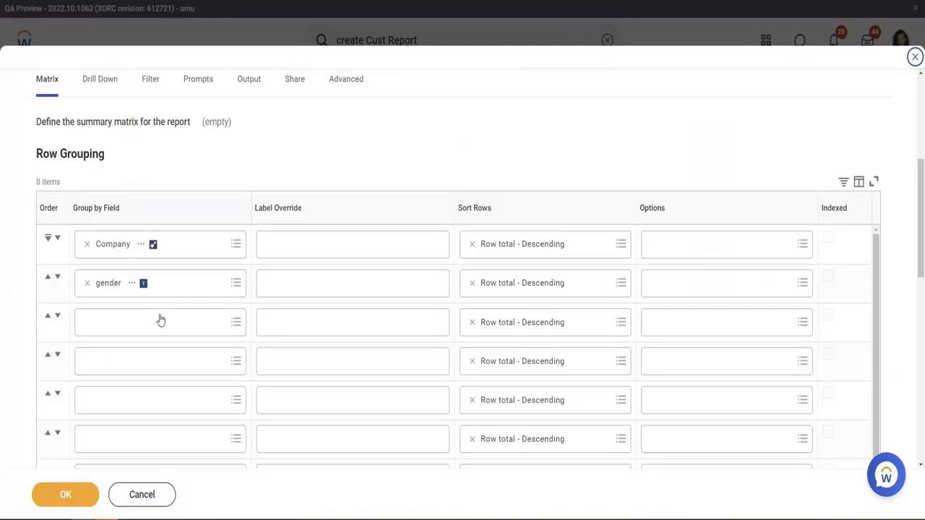
{"action": "left_click", "coordinate": [133, 283]}
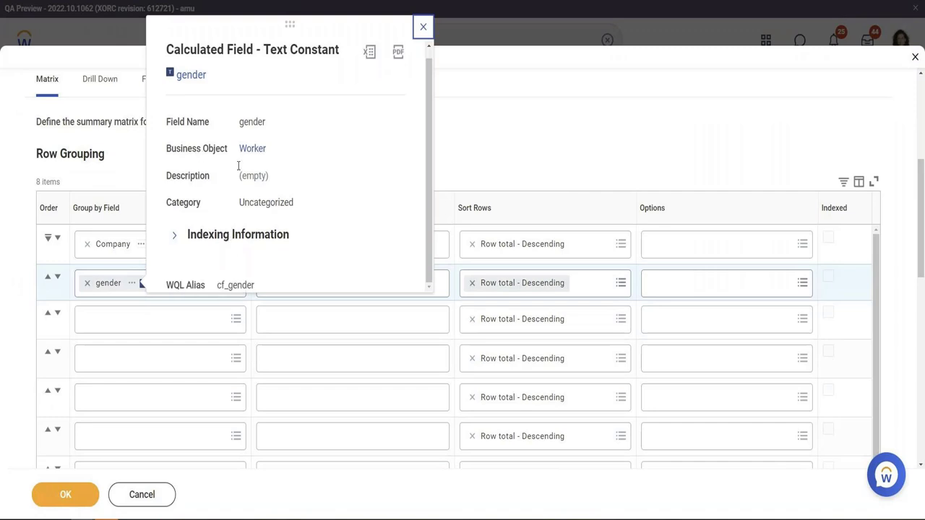
- Replace the second row grouping field with the Workday-delivered Gender field, checking its field source, and save and run the report
{"action": "left_click", "coordinate": [87, 282]}
{"action": "type", "text": "Gender"}
{"action": "key", "text": "Return"}
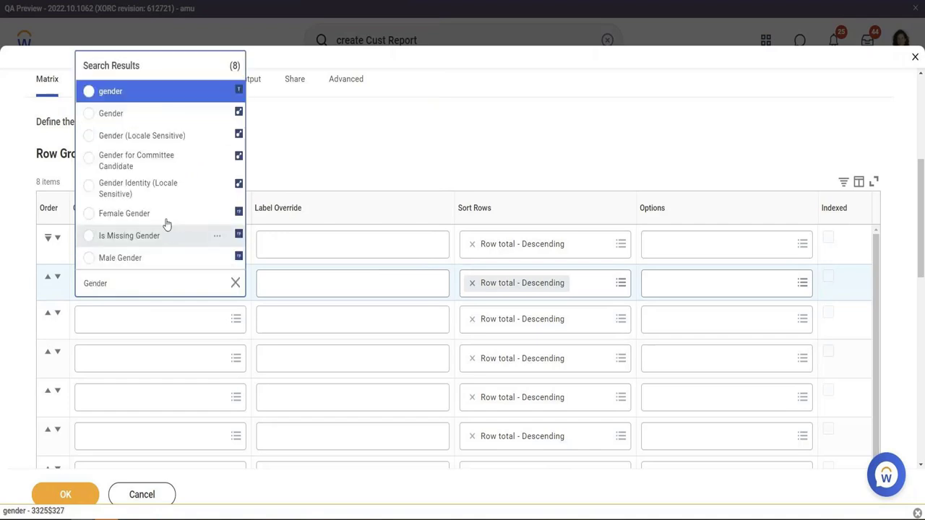
{"action": "left_click", "coordinate": [216, 115]}
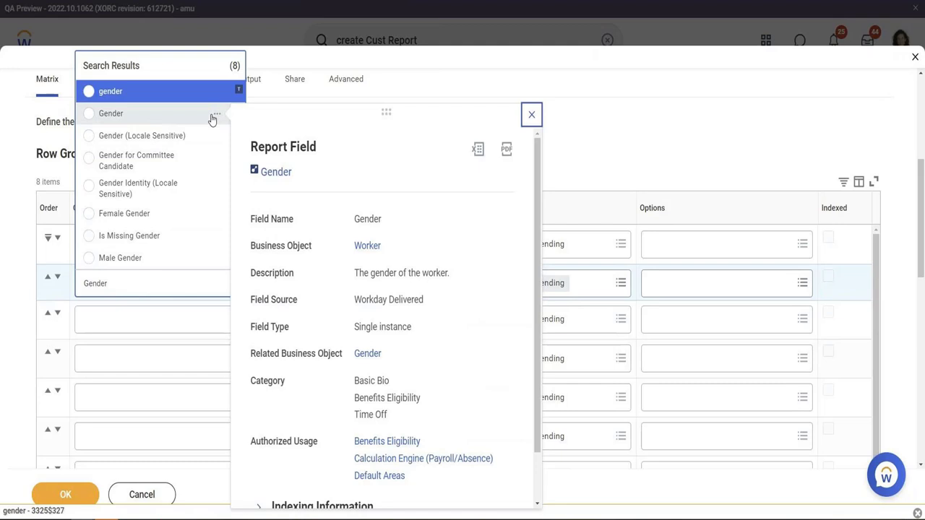
{"action": "triple_click", "coordinate": [390, 302]}
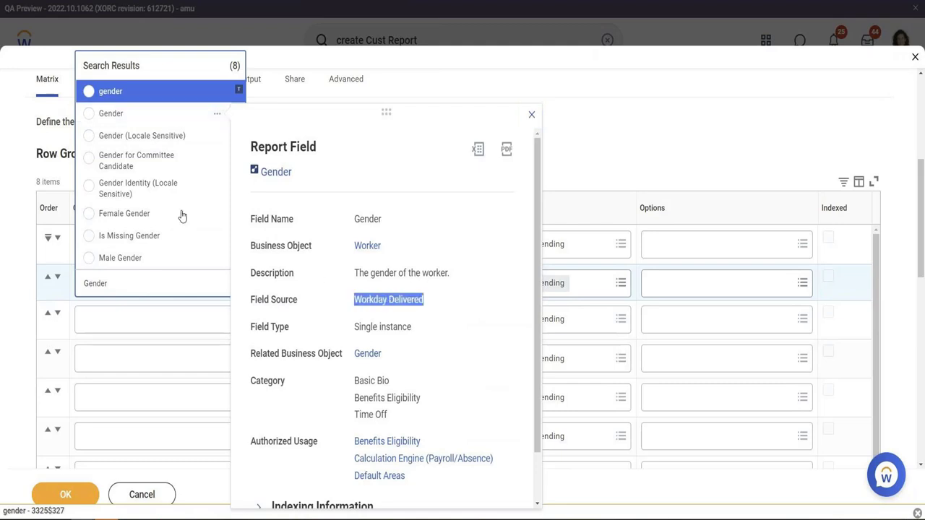
{"action": "left_click", "coordinate": [127, 117]}
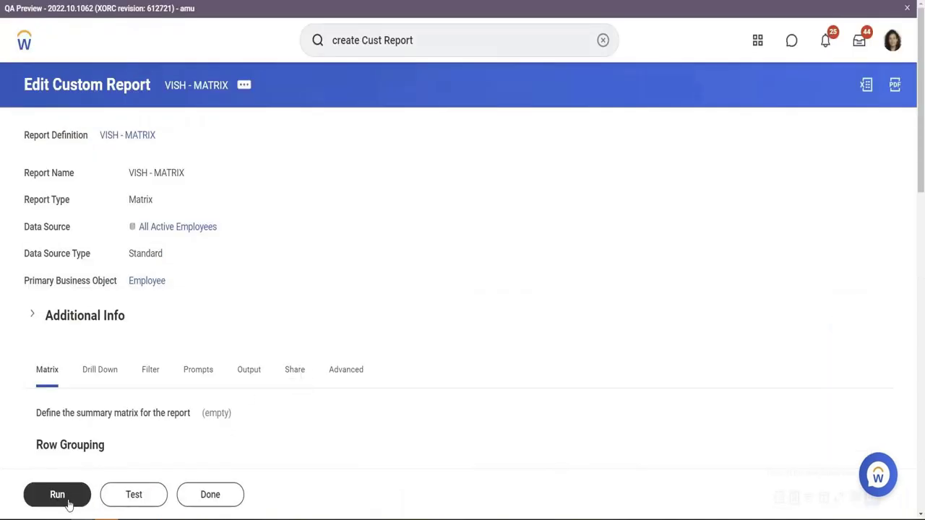
{"action": "left_click", "coordinate": [68, 504]}
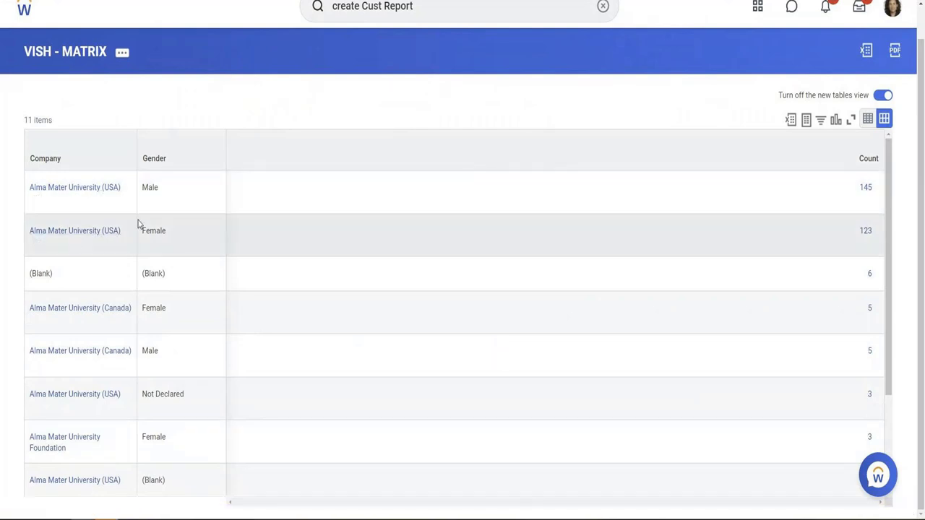
- Examine the gender values and counts listed for each company in the matrix report results
{"action": "double_click", "coordinate": [150, 187]}
{"action": "left_click", "coordinate": [149, 239]}
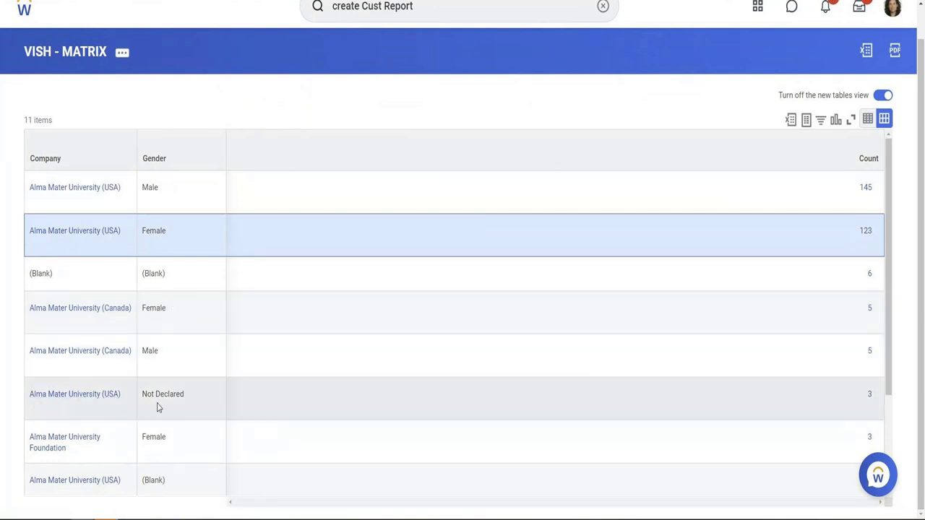
{"action": "double_click", "coordinate": [161, 392]}
{"action": "scroll", "coordinate": [256, 320], "scroll_direction": "down", "scroll_amount": 2}
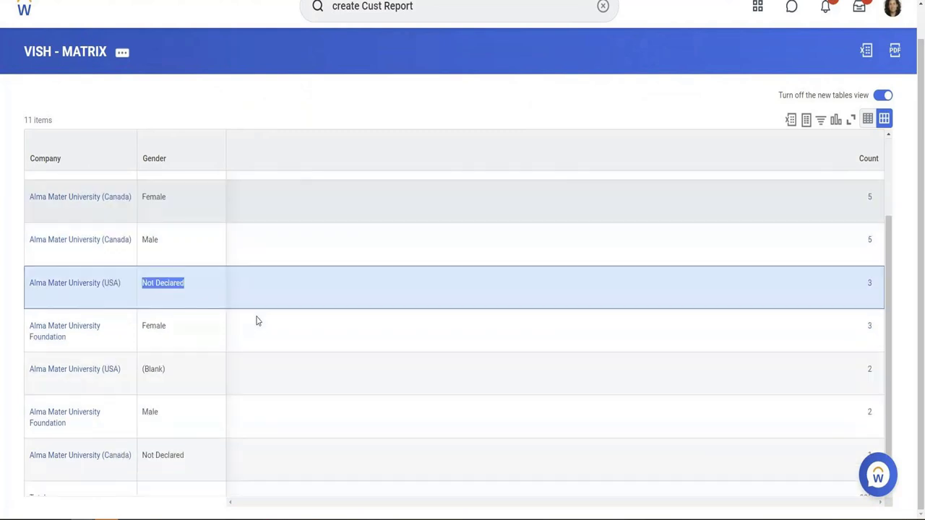
{"action": "scroll", "coordinate": [256, 320], "scroll_direction": "down", "scroll_amount": 1}
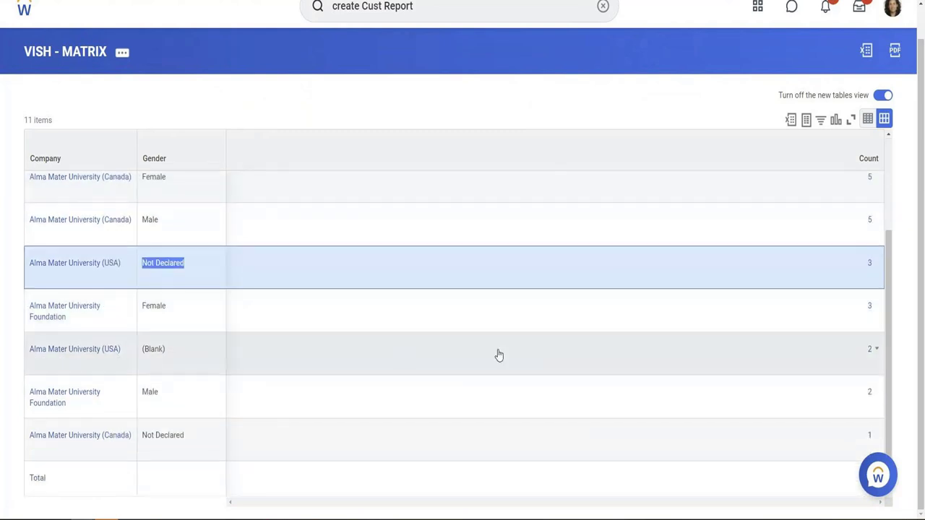
- Reopen the VISH - MATRIX report for editing and remove the Gender field from the second row grouping
{"action": "scroll", "coordinate": [253, 335], "scroll_direction": "up", "scroll_amount": 5}
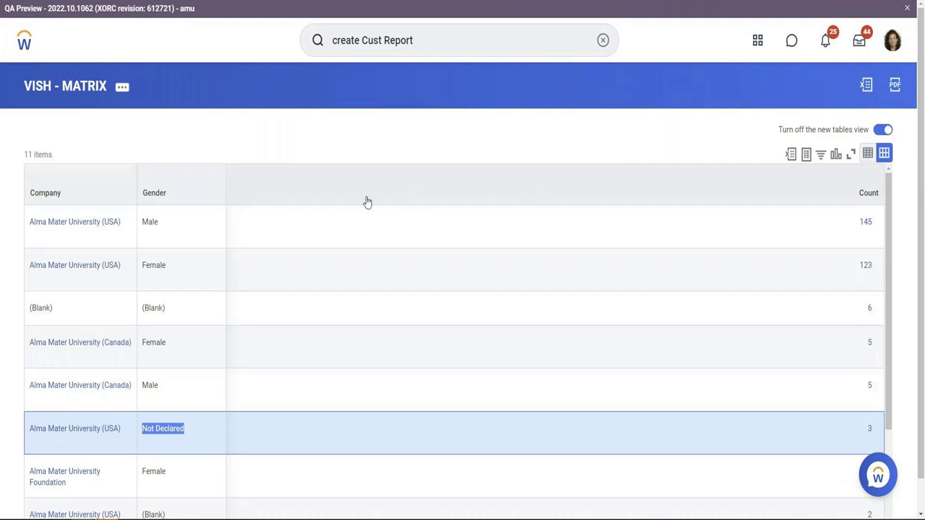
{"action": "left_click", "coordinate": [122, 86]}
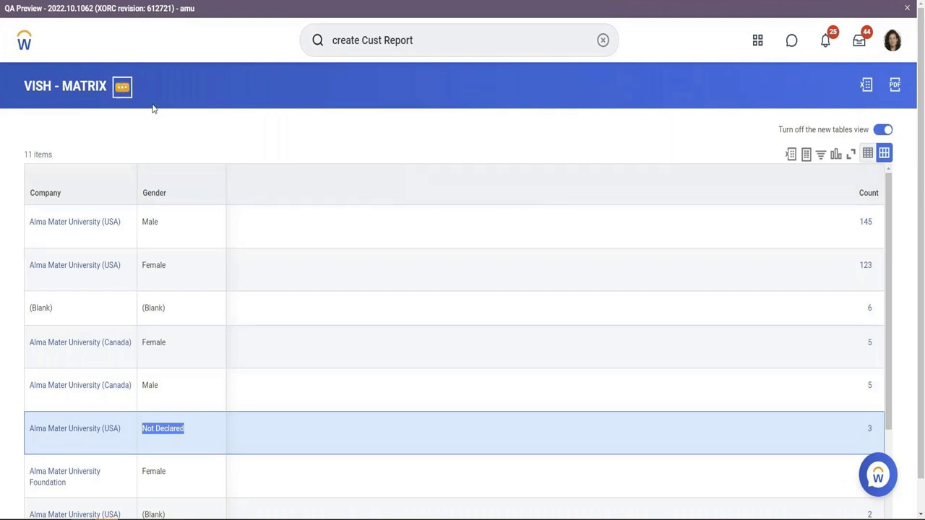
{"action": "mouse_move", "coordinate": [186, 127]}
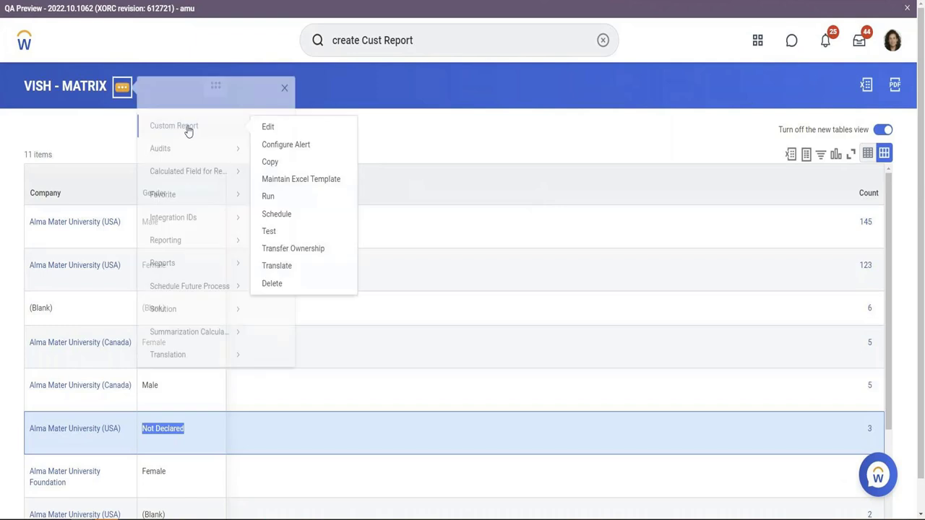
{"action": "left_click", "coordinate": [290, 129]}
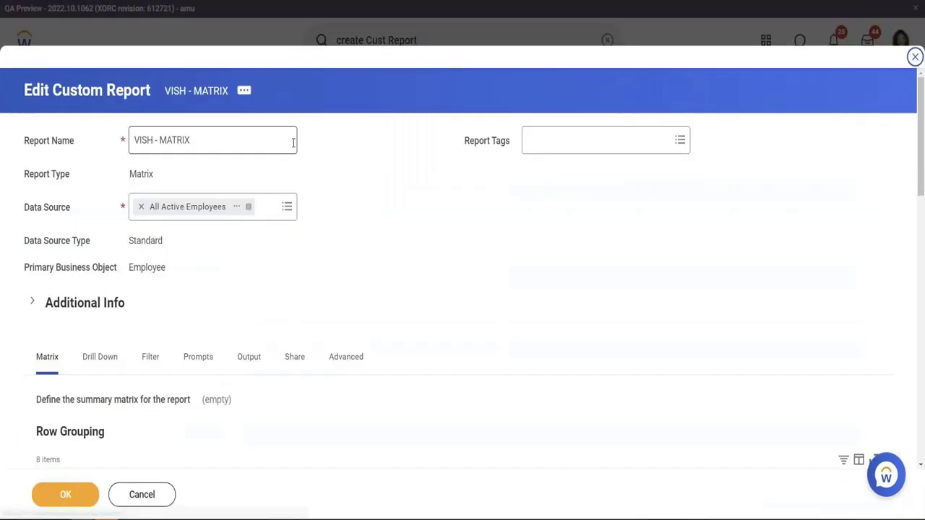
{"action": "scroll", "coordinate": [293, 143], "scroll_direction": "down", "scroll_amount": 5}
{"action": "left_click", "coordinate": [86, 228]}
{"action": "scroll", "coordinate": [101, 250], "scroll_direction": "down", "scroll_amount": 1}
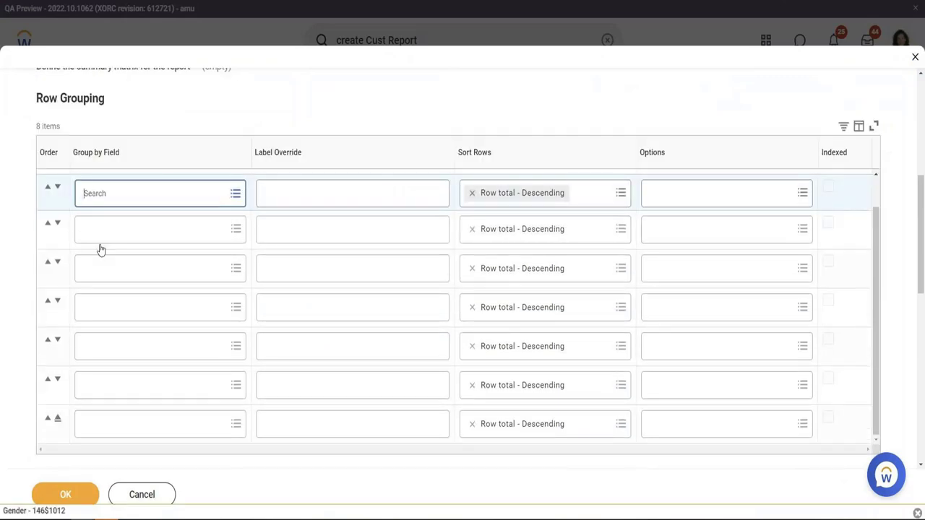
- Group the matrix columns by the Workday-delivered Gender field, and save and run the report
{"action": "scroll", "coordinate": [143, 324], "scroll_direction": "down", "scroll_amount": 5}
{"action": "left_click", "coordinate": [144, 310]}
{"action": "type", "text": "grn"}
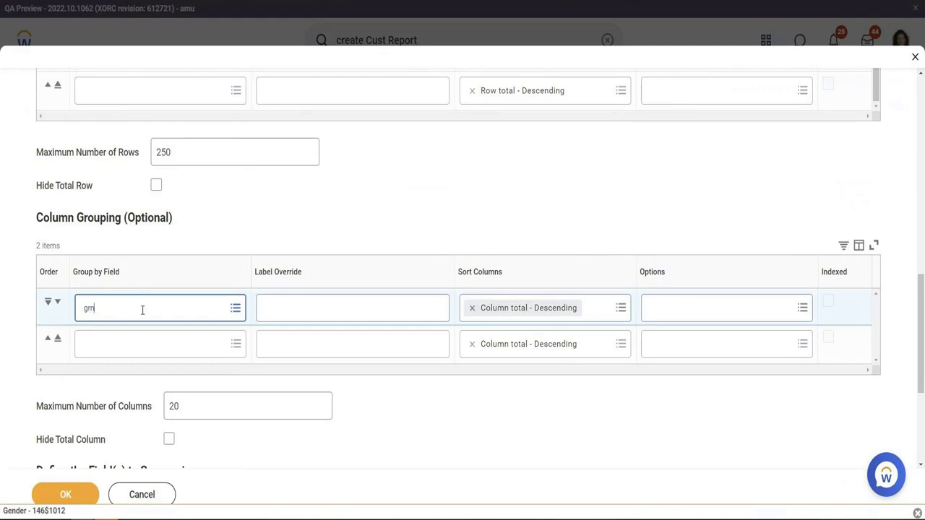
{"action": "type", "text": "m"}
{"action": "key", "text": "ctrl+a"}
{"action": "key", "text": "BackSpace"}
{"action": "type", "text": "gender"}
{"action": "key", "text": "Return"}
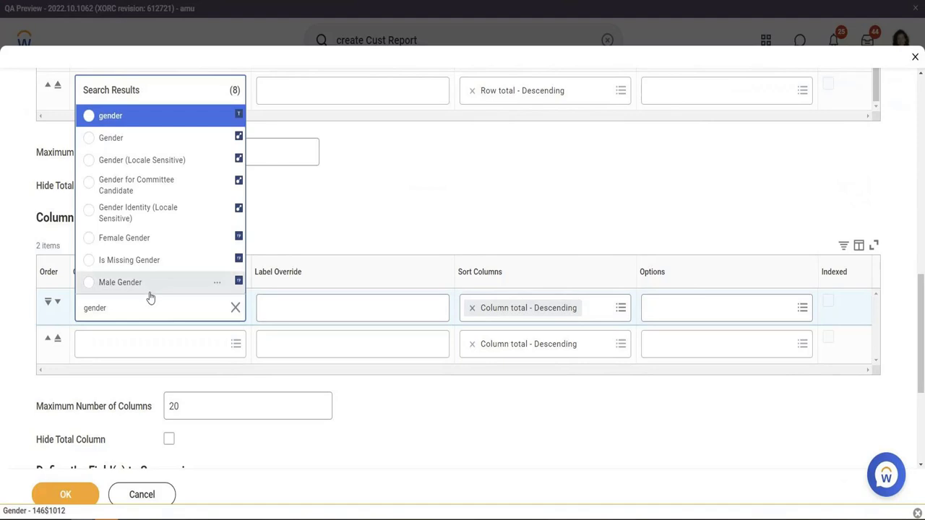
{"action": "left_click", "coordinate": [137, 139]}
{"action": "left_click", "coordinate": [82, 495]}
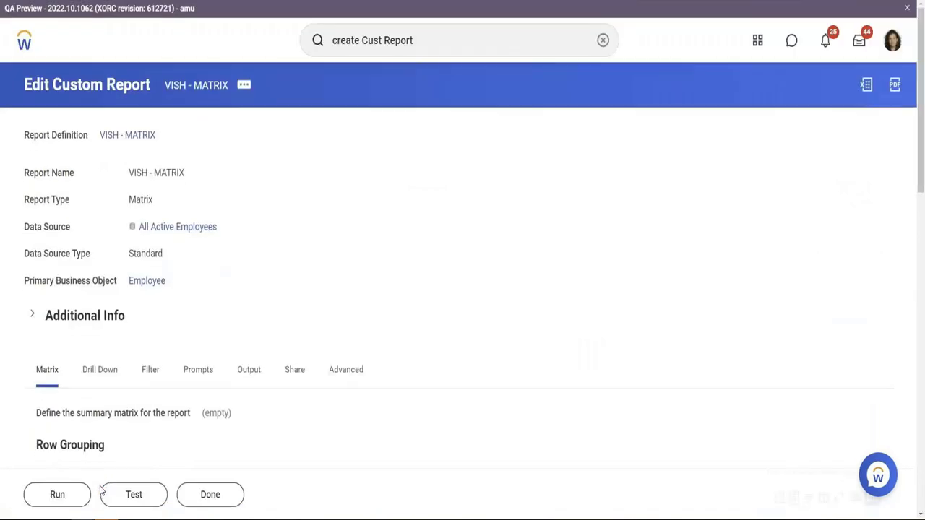
{"action": "left_click", "coordinate": [88, 505]}
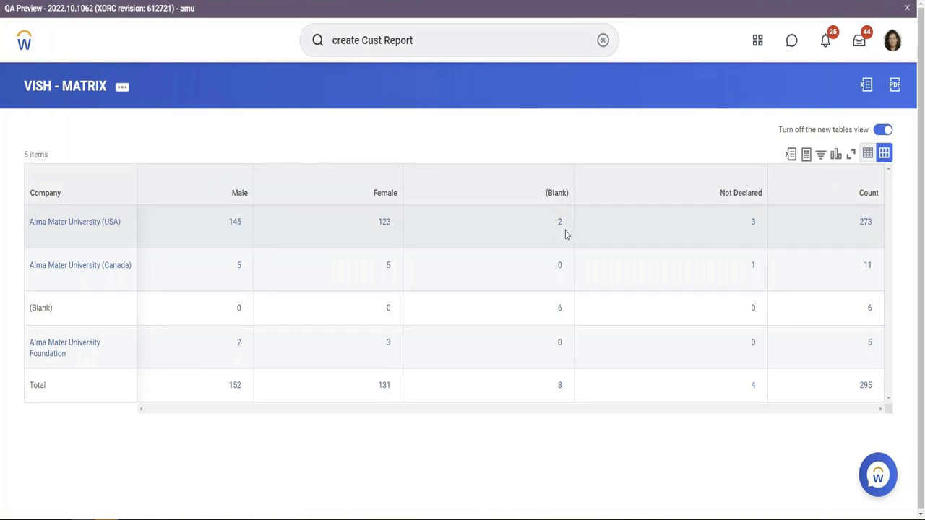
- View the employees behind the Not Declared count and the overall count for Alma Mater University (USA)
{"action": "left_click", "coordinate": [755, 225]}
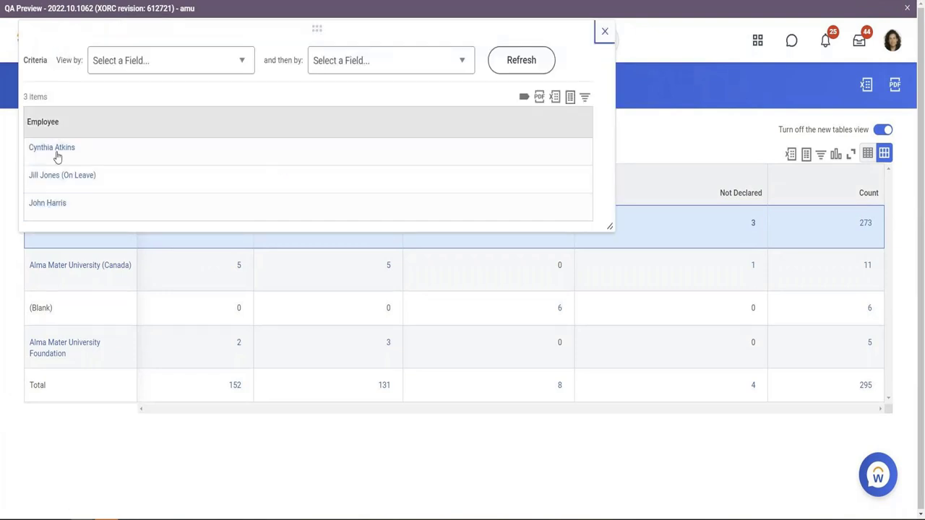
{"action": "left_click", "coordinate": [606, 31]}
{"action": "left_click", "coordinate": [864, 223]}
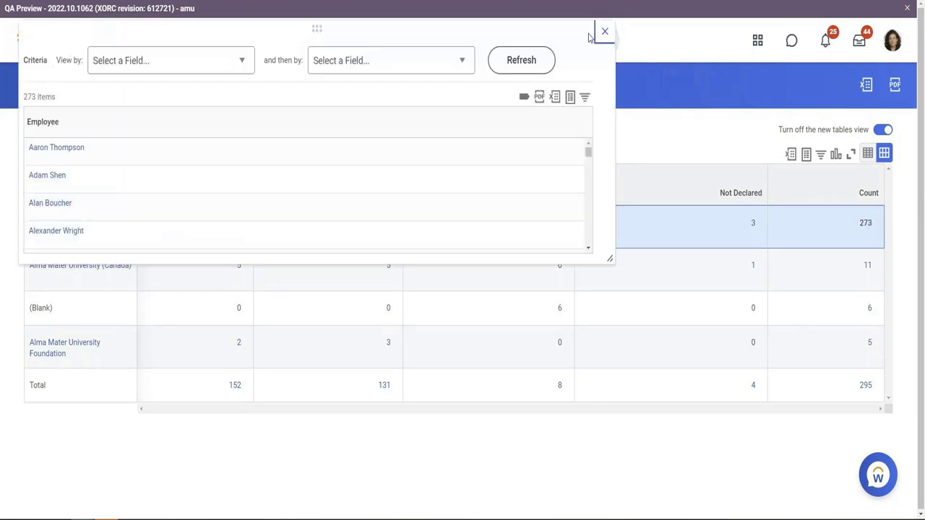
{"action": "left_click", "coordinate": [606, 31]}
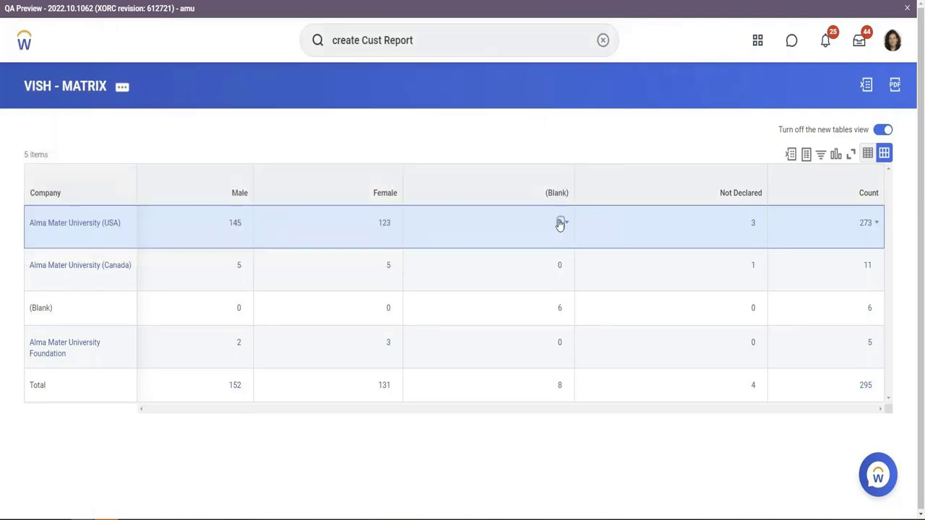
- List the blank-gender employees of Alma Mater University (USA) and check the Gender field in the first employee's personal information
{"action": "left_click", "coordinate": [559, 223]}
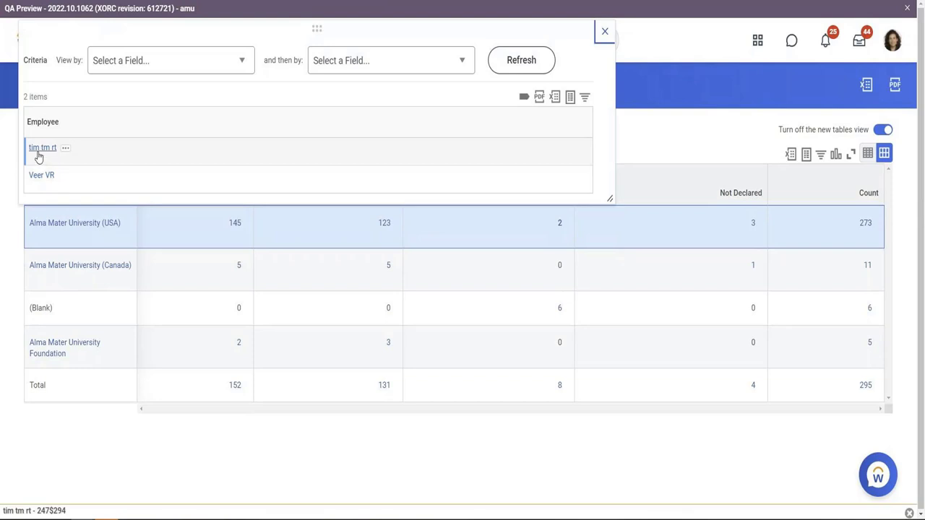
{"action": "right_click", "coordinate": [40, 154]}
{"action": "left_click", "coordinate": [54, 159]}
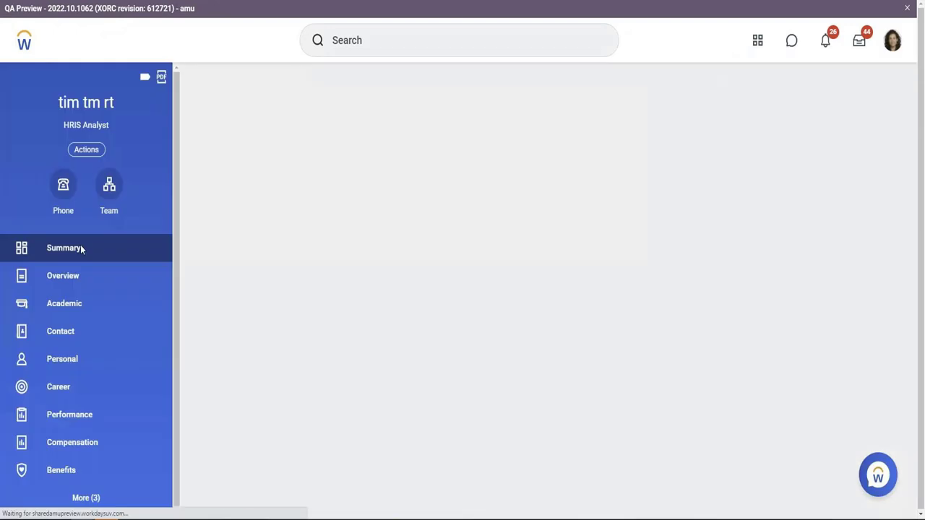
{"action": "left_click", "coordinate": [64, 361]}
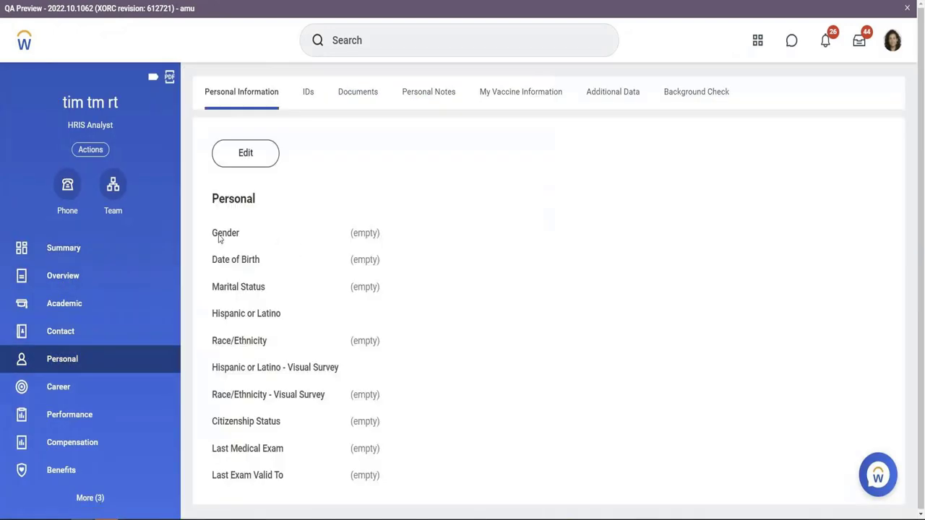
{"action": "left_click_drag", "start_coordinate": [218, 232], "coordinate": [392, 239]}
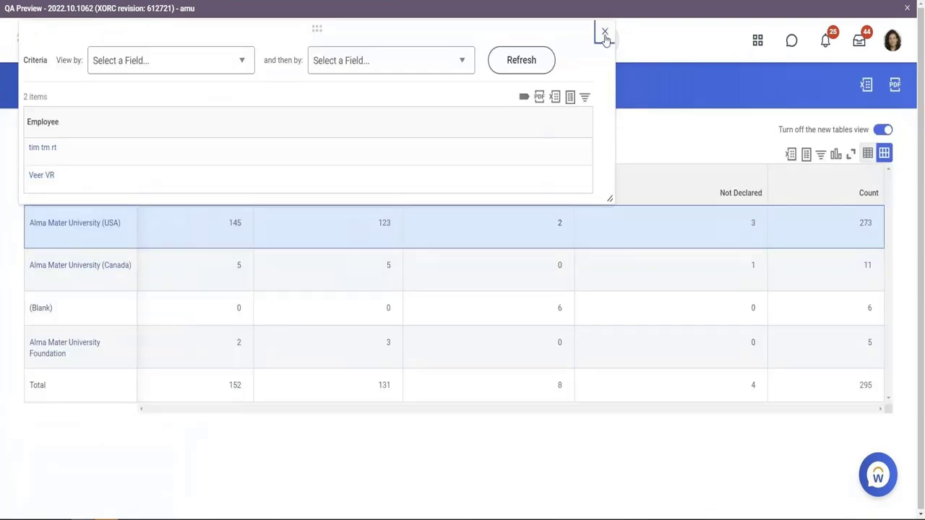
- Return to the matrix results and review which columns the blank-gender employee list for Alma Mater University (USA) offers
{"action": "left_click", "coordinate": [605, 34]}
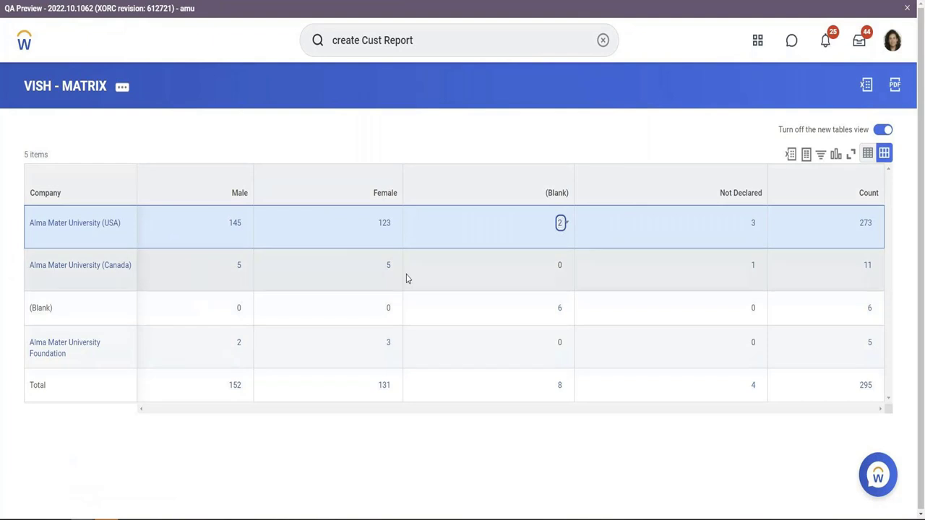
{"action": "left_click", "coordinate": [561, 224]}
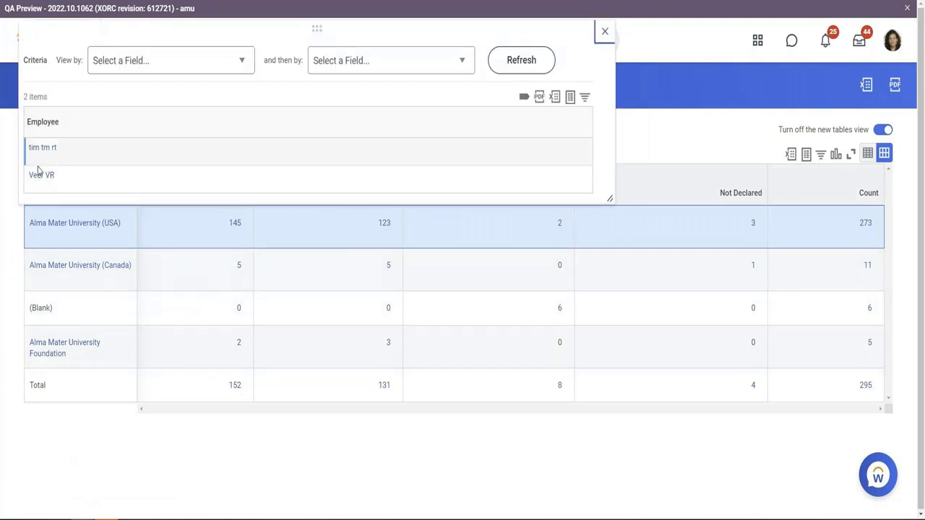
{"action": "left_click", "coordinate": [606, 33]}
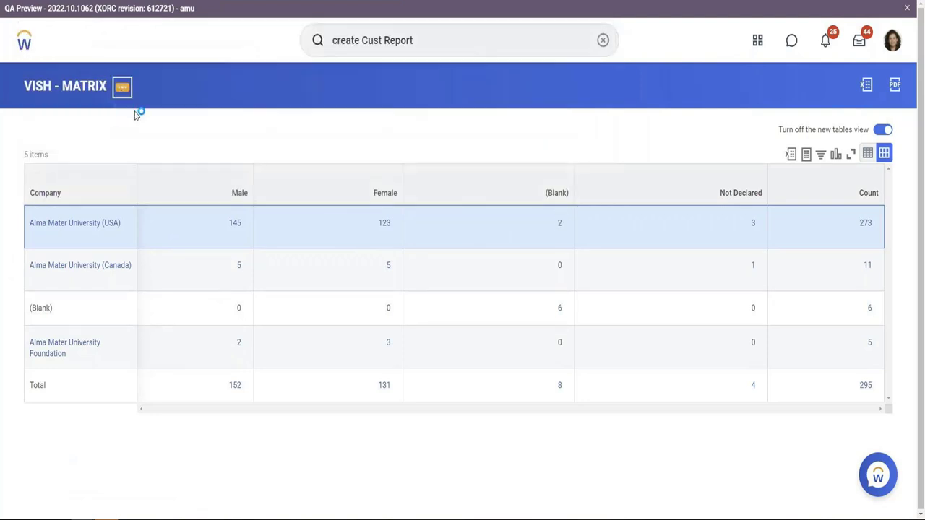
- Reopen the VISH - MATRIX report for editing and display its drill-down settings
{"action": "left_click", "coordinate": [122, 87]}
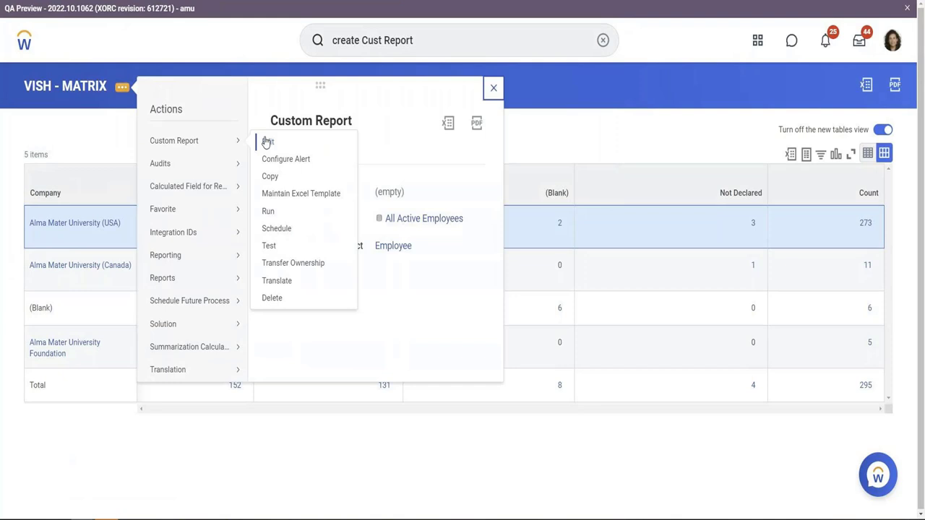
{"action": "left_click", "coordinate": [266, 142]}
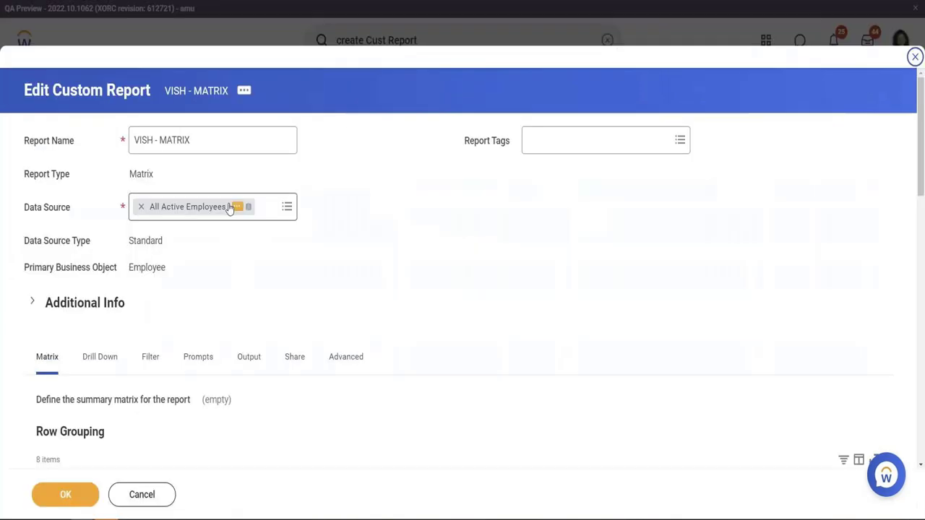
{"action": "scroll", "coordinate": [166, 200], "scroll_direction": "down", "scroll_amount": 3}
{"action": "left_click", "coordinate": [99, 152]}
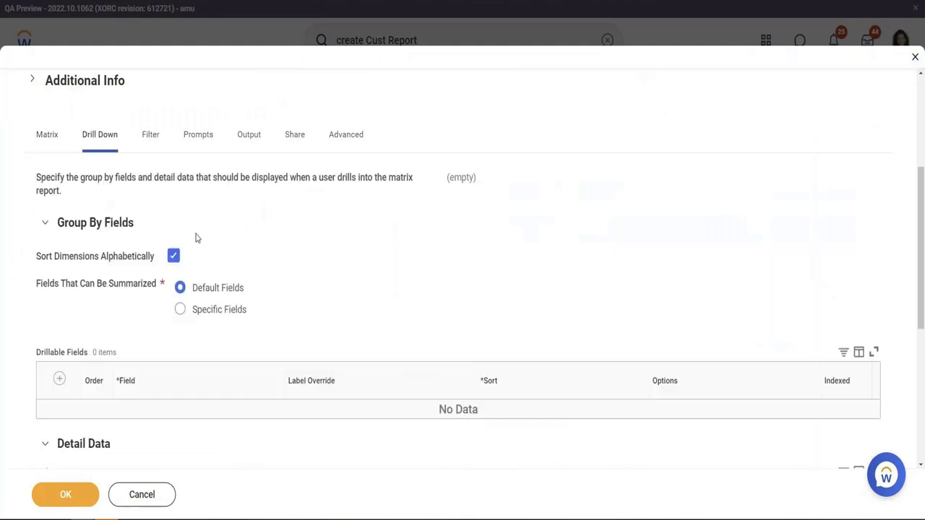
- Add Employee ID as the first detail data column of the drill-down
{"action": "scroll", "coordinate": [195, 237], "scroll_direction": "down", "scroll_amount": 4}
{"action": "scroll", "coordinate": [196, 238], "scroll_direction": "up", "scroll_amount": 2}
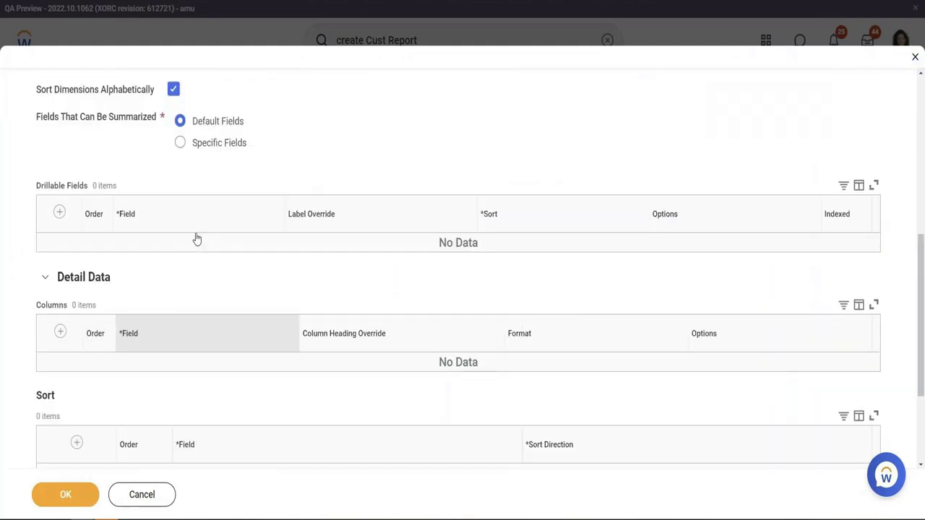
{"action": "scroll", "coordinate": [63, 306], "scroll_direction": "down", "scroll_amount": 1}
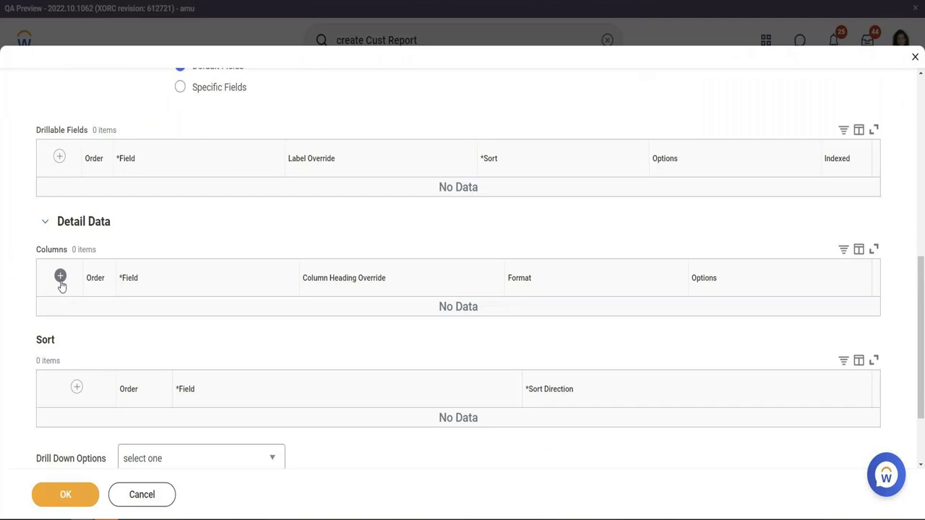
{"action": "left_click", "coordinate": [60, 276]}
{"action": "left_click", "coordinate": [231, 324]}
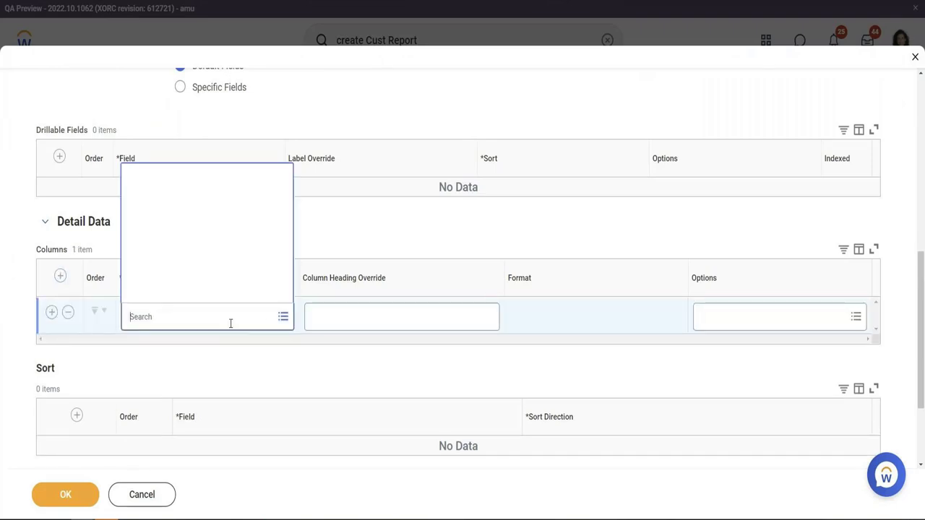
{"action": "type", "text": "Employee ID"}
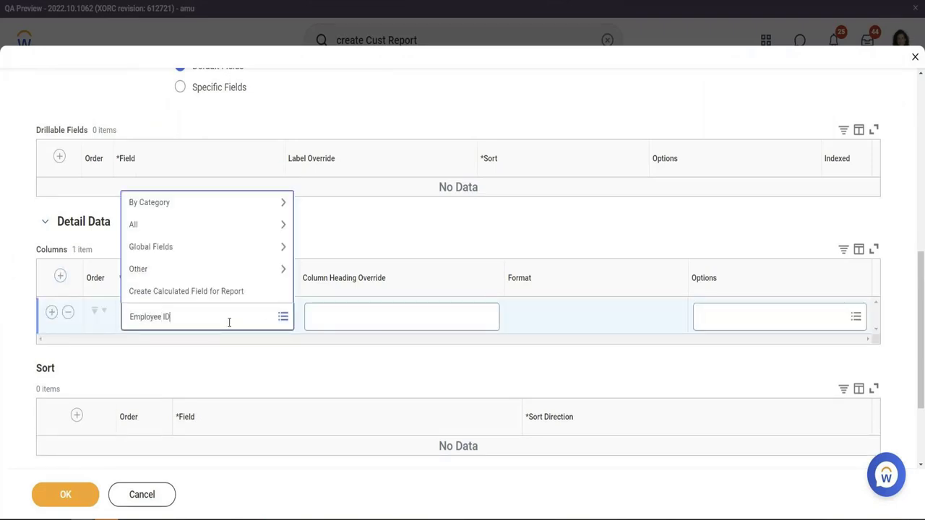
{"action": "key", "text": "Return"}
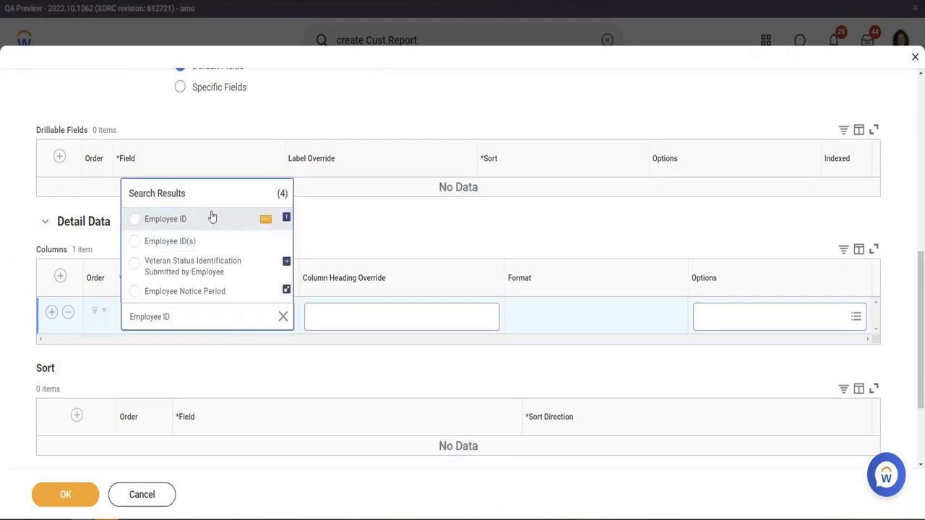
{"action": "left_click", "coordinate": [200, 217]}
- Add Employee as the second detail data column of the drill-down
{"action": "left_click", "coordinate": [51, 312]}
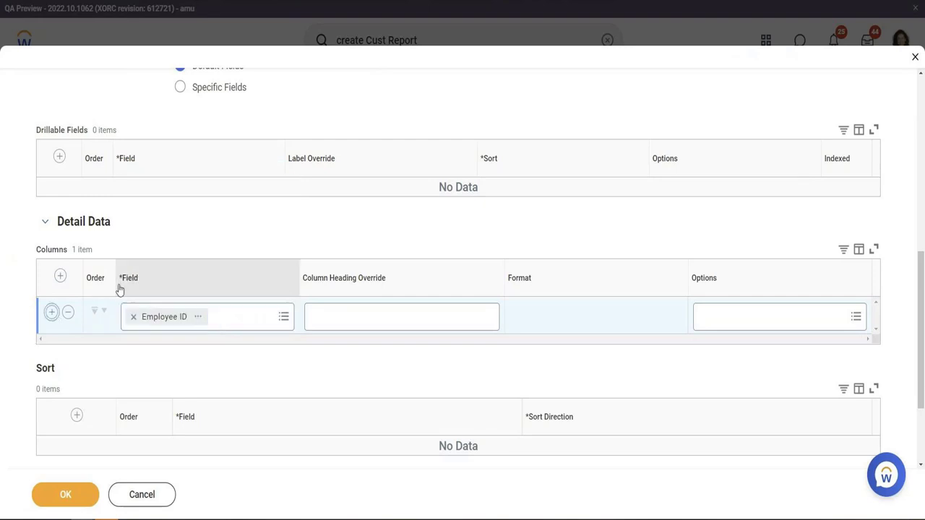
{"action": "scroll", "coordinate": [118, 289], "scroll_direction": "down", "scroll_amount": 3}
{"action": "left_click", "coordinate": [165, 226]}
{"action": "type", "text": "Employee"}
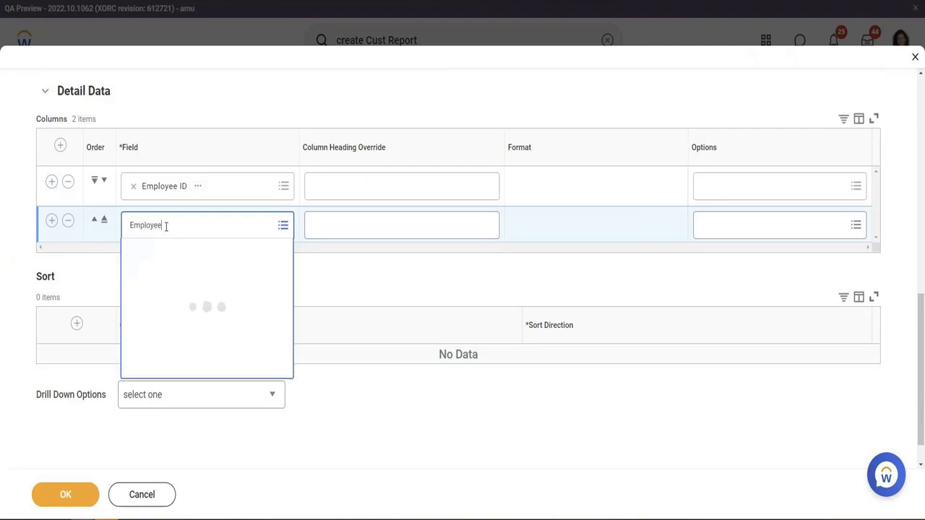
{"action": "left_click", "coordinate": [156, 277]}
- Add a third column row below Employee in the drill-down's detail data
{"action": "left_click", "coordinate": [51, 220]}
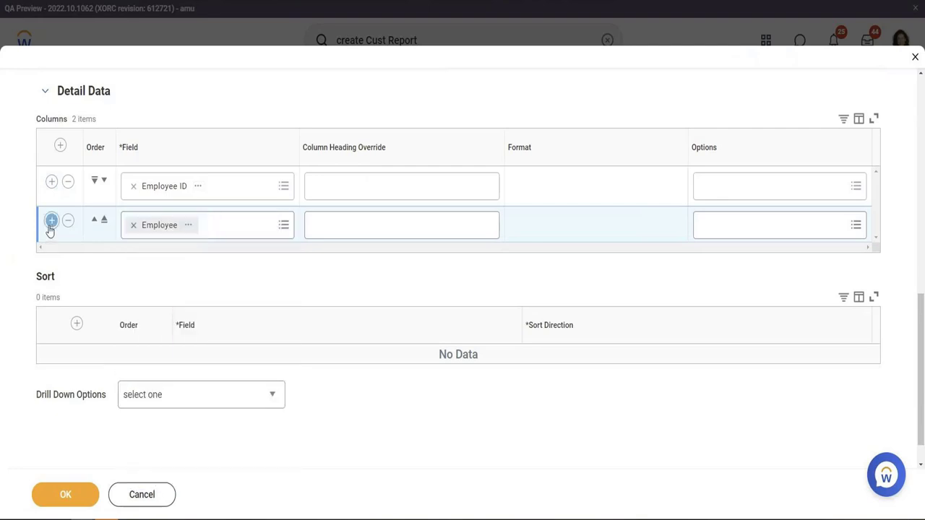
{"action": "left_click", "coordinate": [169, 263]}
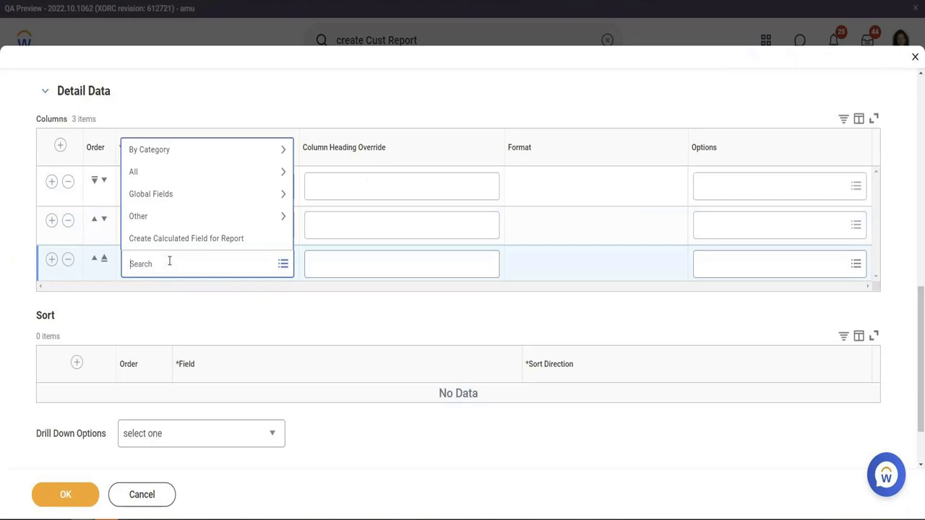
{"action": "left_click", "coordinate": [160, 172]}
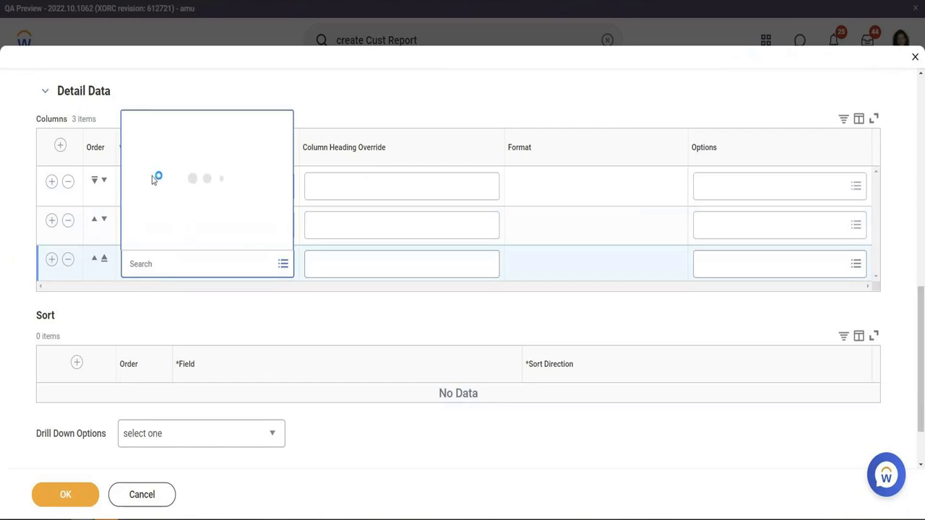
- Browse the report field categories for the third detail column and examine the fields in the Worker category
{"action": "left_click", "coordinate": [170, 151]}
{"action": "scroll", "coordinate": [215, 178], "scroll_direction": "down", "scroll_amount": 10}
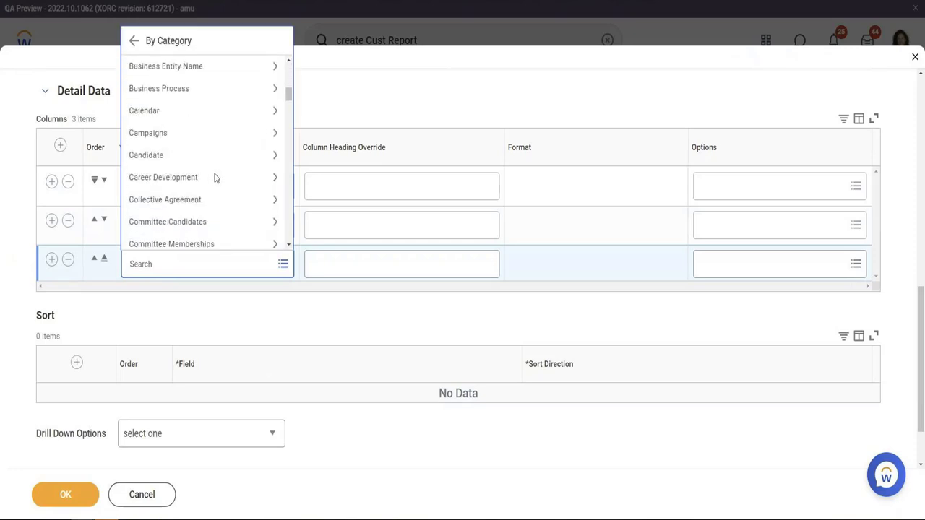
{"action": "scroll", "coordinate": [214, 178], "scroll_direction": "down", "scroll_amount": 10}
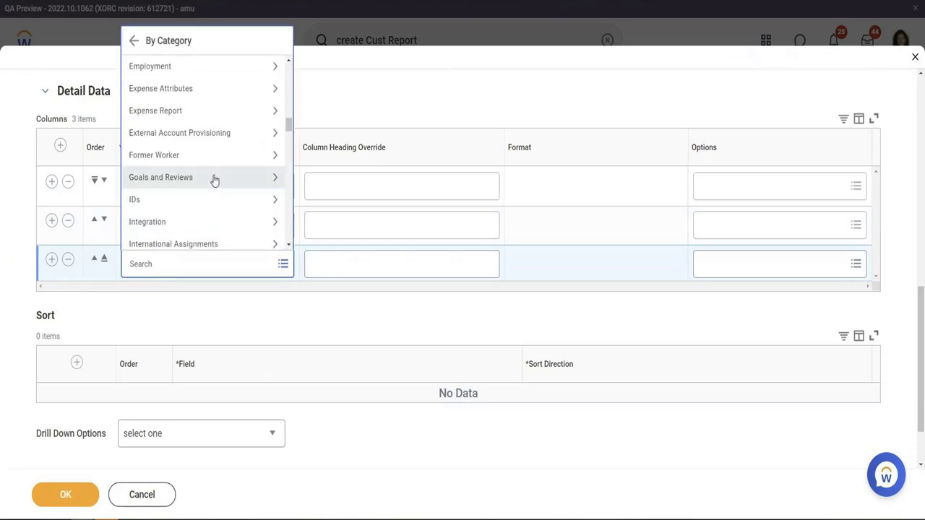
{"action": "scroll", "coordinate": [214, 179], "scroll_direction": "down", "scroll_amount": 15}
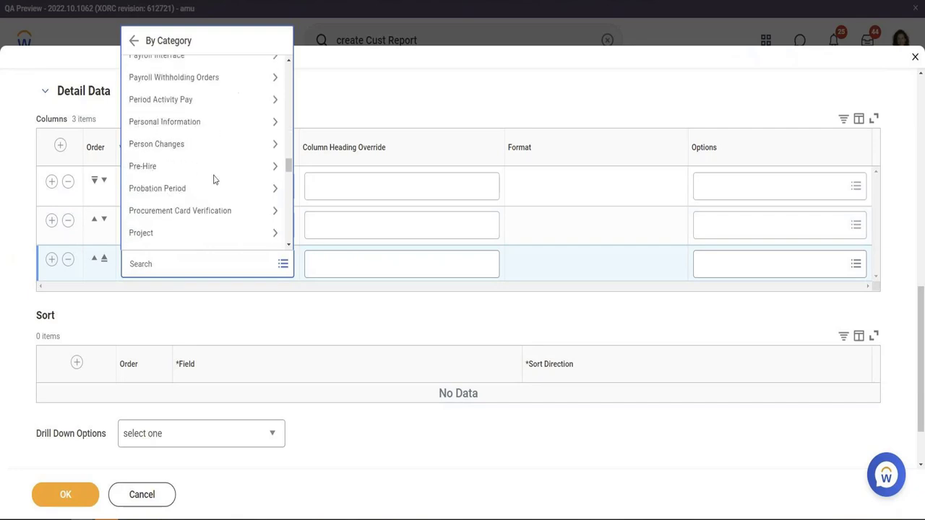
{"action": "scroll", "coordinate": [214, 179], "scroll_direction": "down", "scroll_amount": 15}
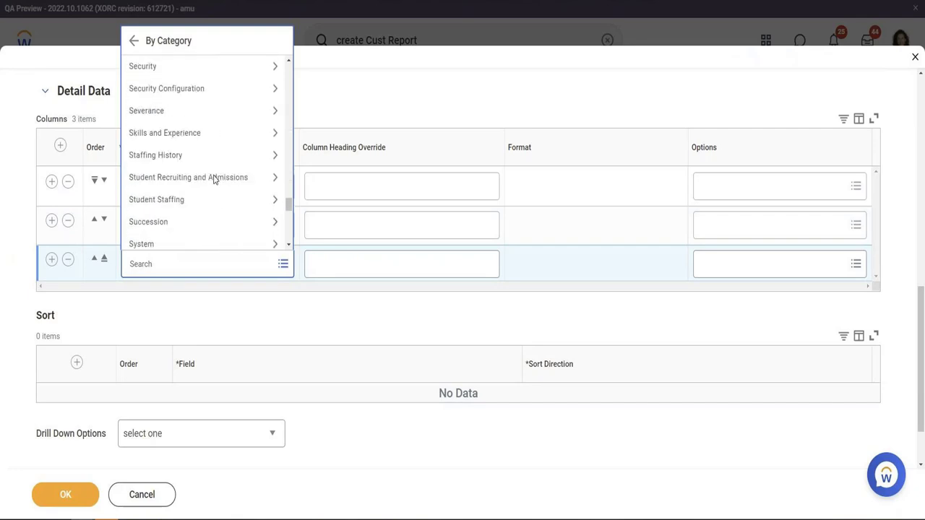
{"action": "scroll", "coordinate": [214, 179], "scroll_direction": "down", "scroll_amount": 10}
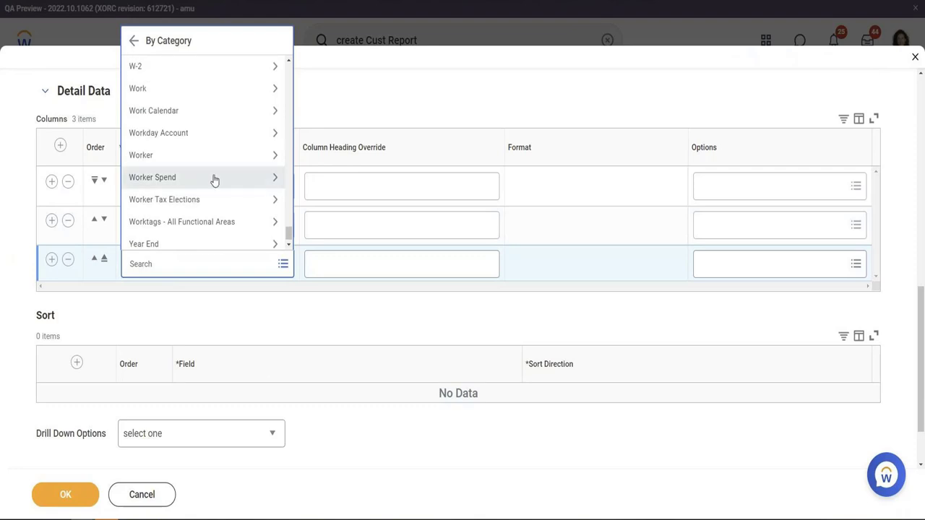
{"action": "left_click", "coordinate": [149, 159]}
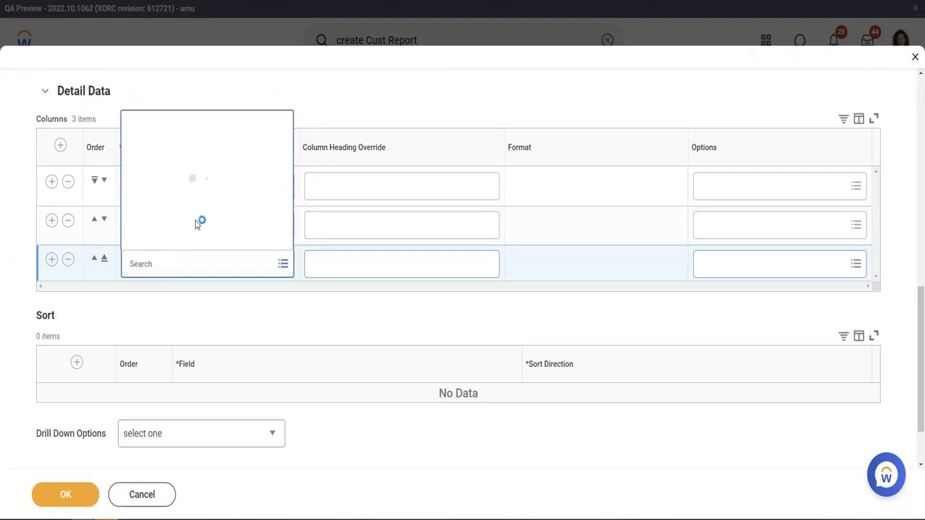
{"action": "scroll", "coordinate": [216, 149], "scroll_direction": "down", "scroll_amount": 5}
{"action": "scroll", "coordinate": [214, 181], "scroll_direction": "up", "scroll_amount": 5}
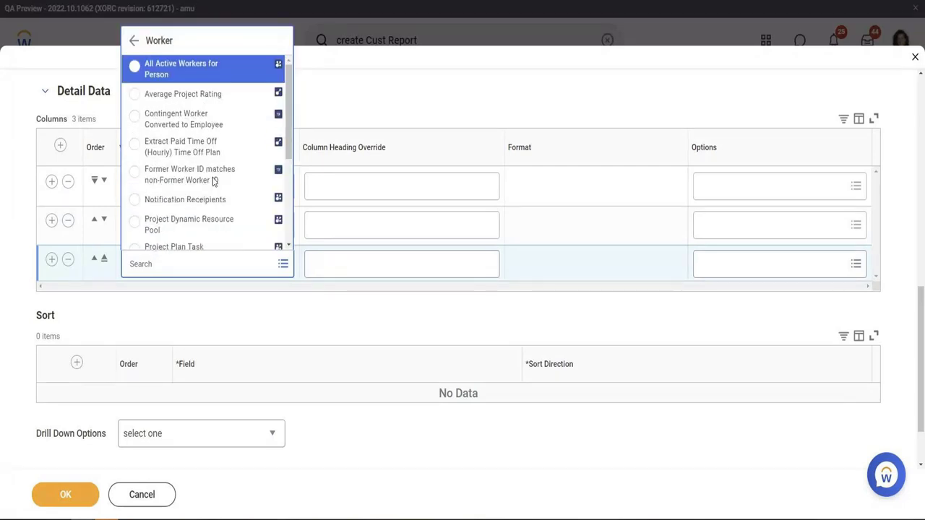
{"action": "left_click", "coordinate": [133, 42]}
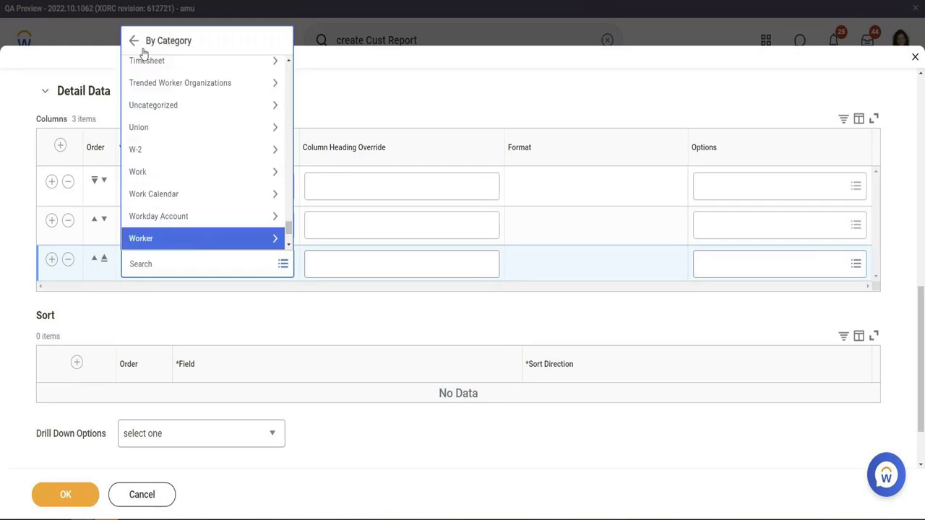
- Set Company as the field of the third detail data column
{"action": "left_click", "coordinate": [171, 264]}
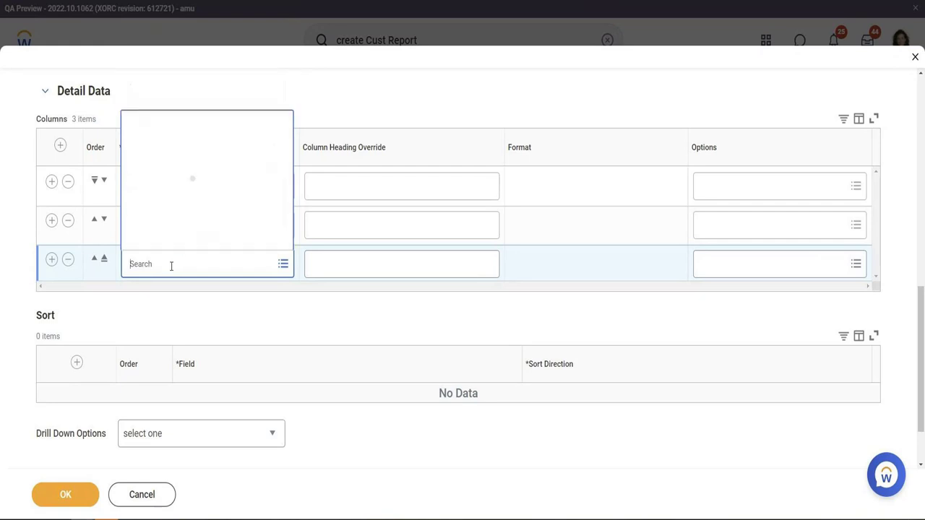
{"action": "type", "text": "COmpany"}
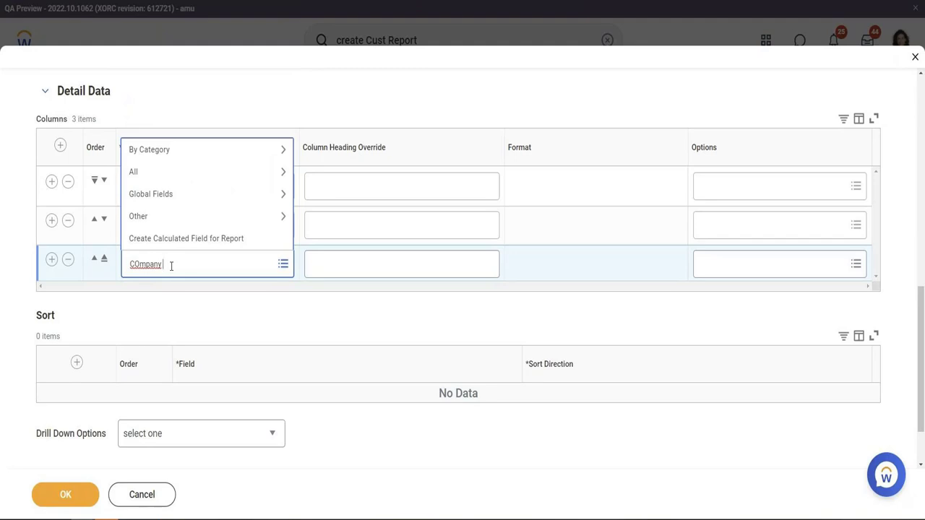
{"action": "right_click", "coordinate": [161, 266]}
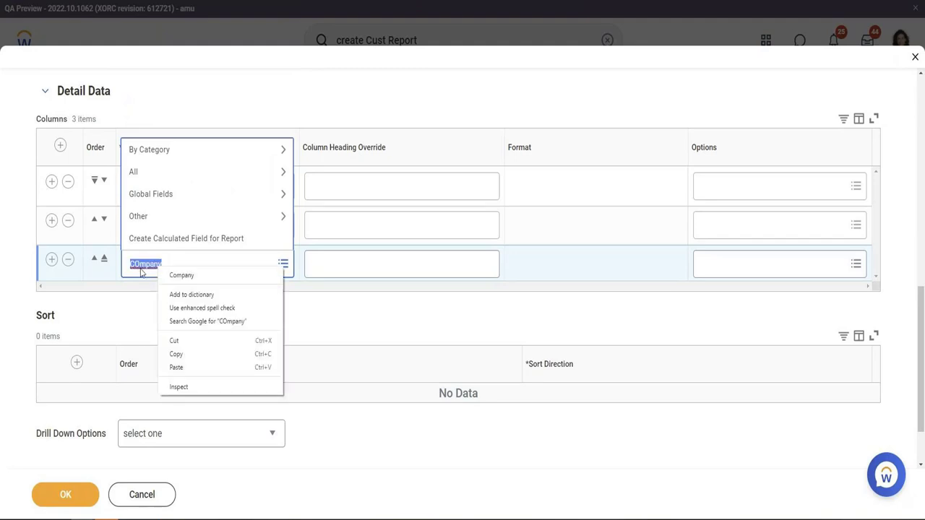
{"action": "left_click", "coordinate": [198, 277]}
{"action": "key", "text": "Return"}
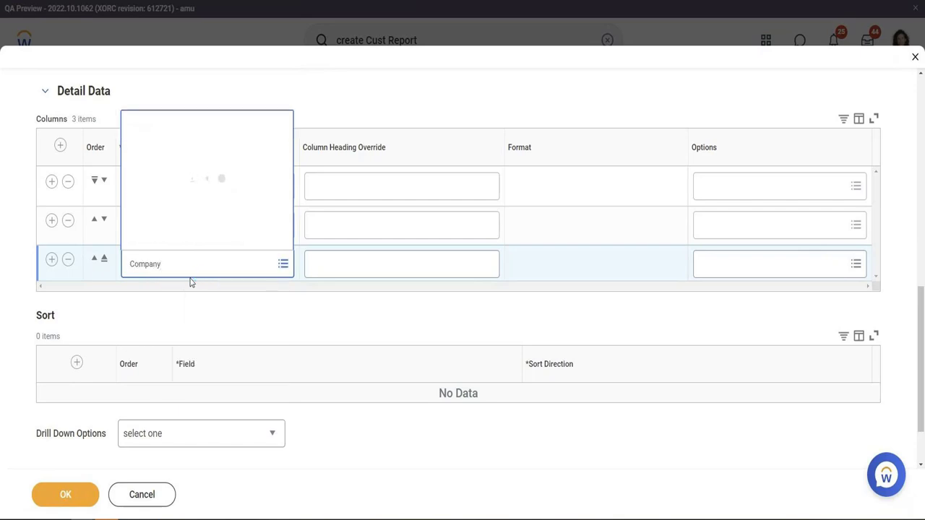
{"action": "left_click", "coordinate": [167, 73]}
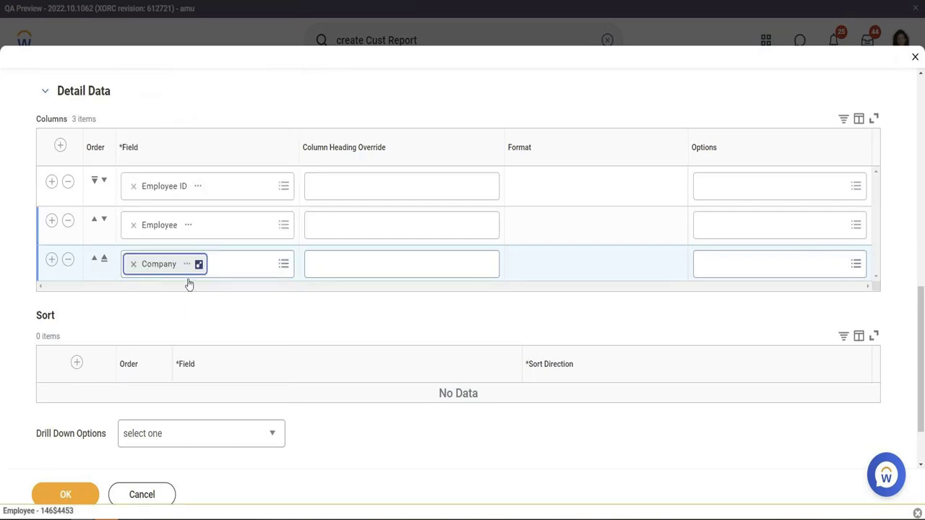
- Save and run the matrix report, and review the columns of the Not Declared employee list for Alma Mater University (USA)
{"action": "left_click", "coordinate": [71, 501]}
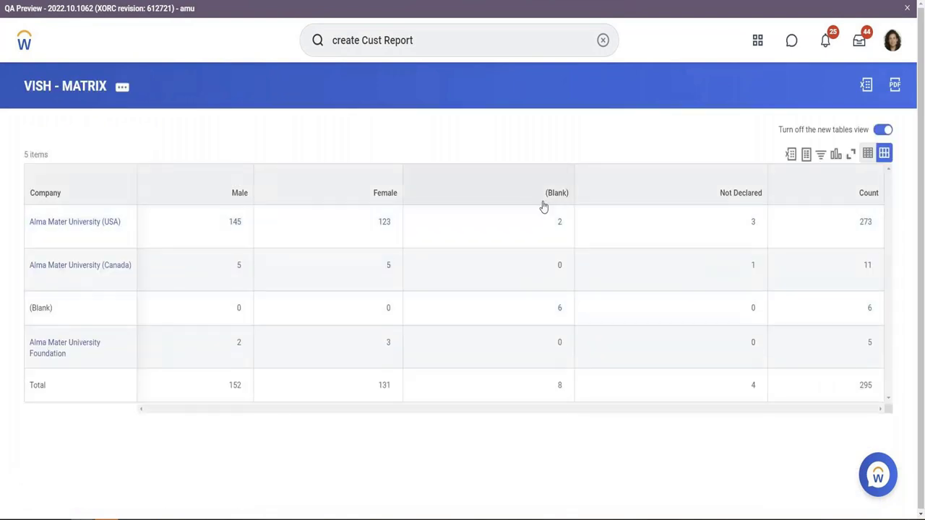
{"action": "left_click", "coordinate": [753, 226]}
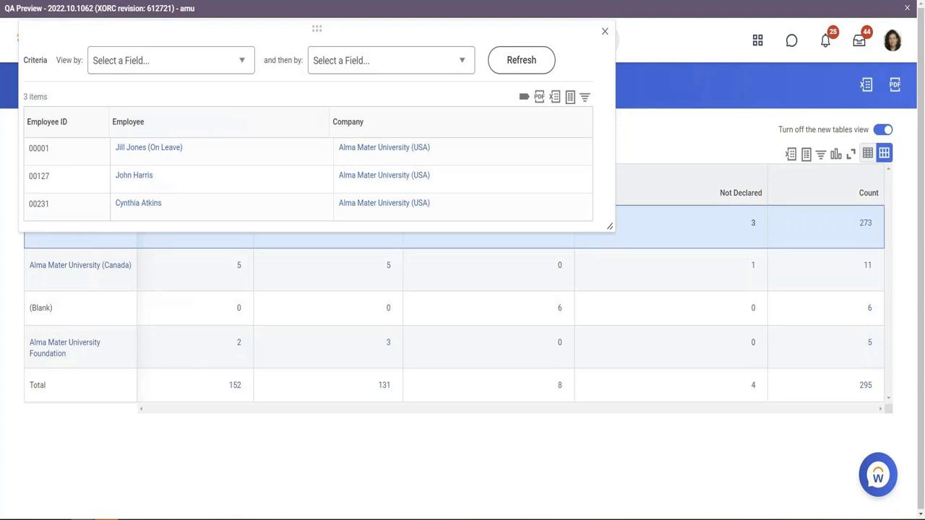
{"action": "left_click", "coordinate": [606, 34]}
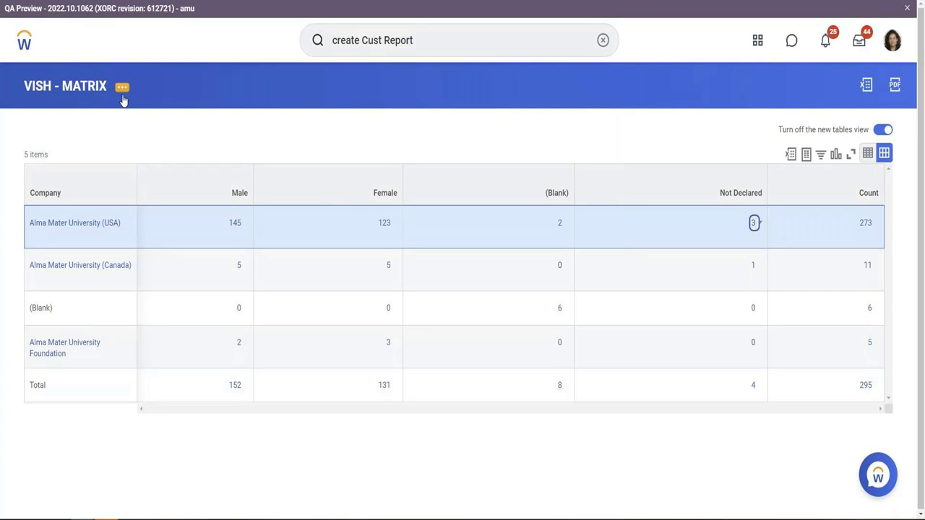
- Reopen the VISH - MATRIX report for editing, set its output type to Chart and Table, and save it
{"action": "left_click", "coordinate": [122, 93]}
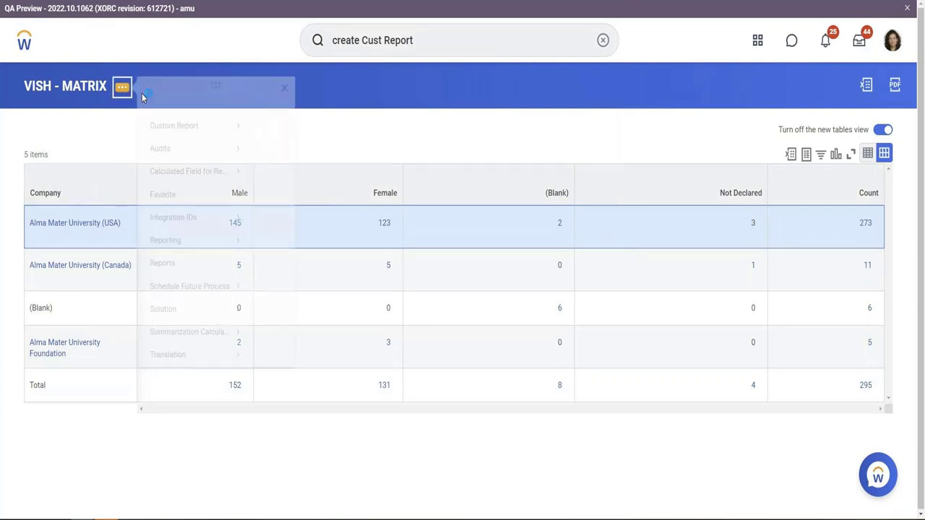
{"action": "mouse_move", "coordinate": [173, 141]}
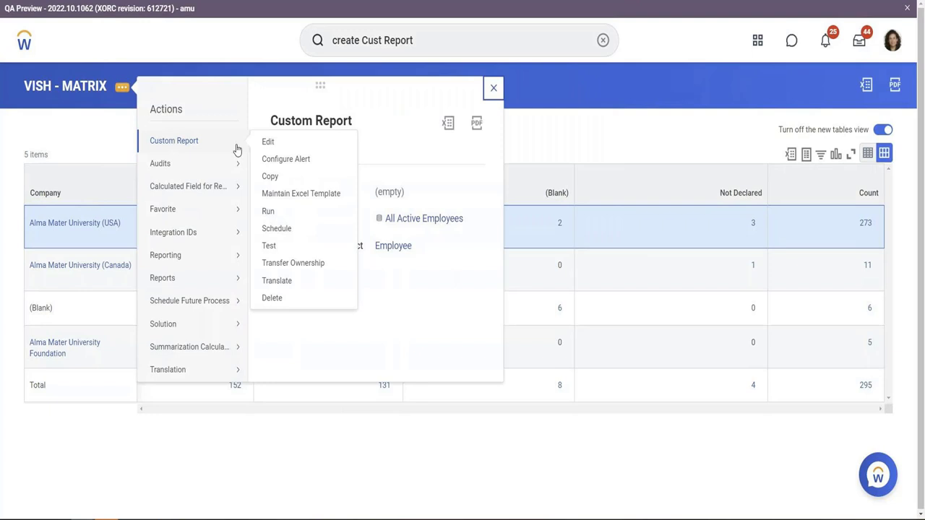
{"action": "left_click", "coordinate": [278, 146]}
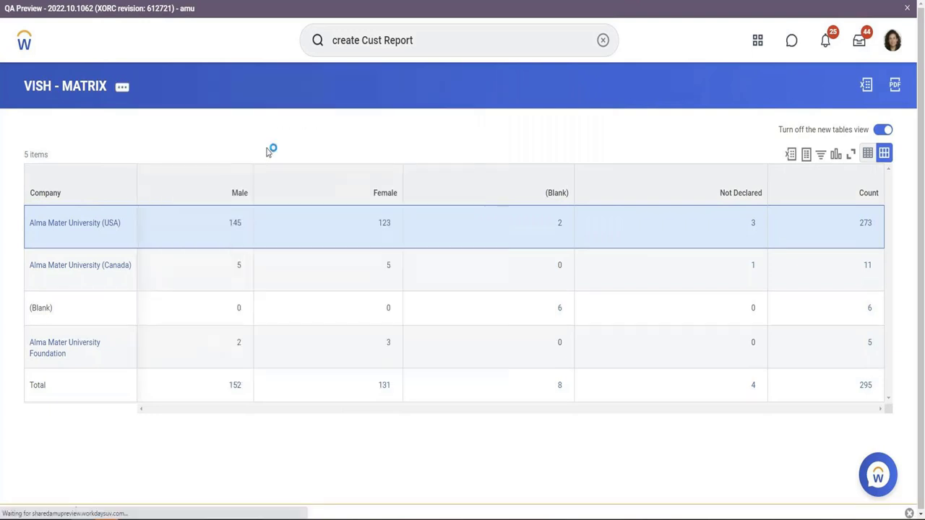
{"action": "scroll", "coordinate": [128, 299], "scroll_direction": "down", "scroll_amount": 2}
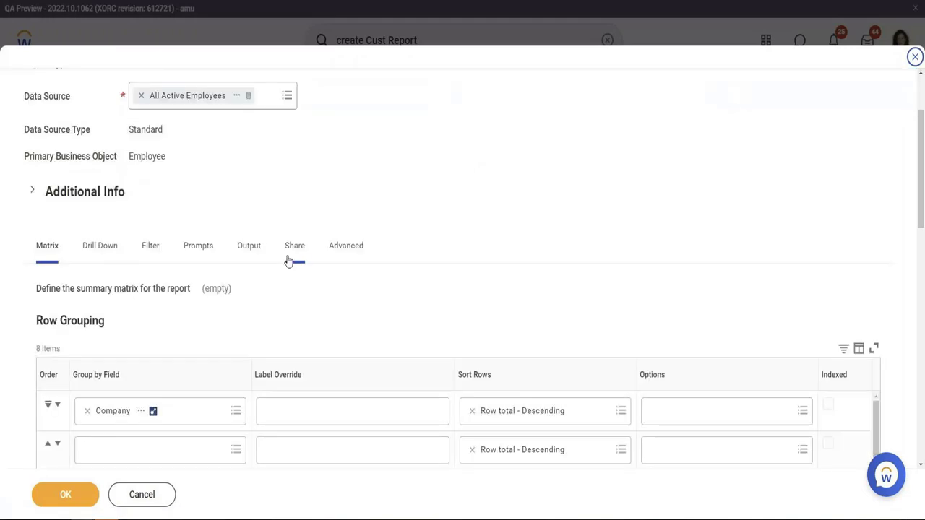
{"action": "left_click", "coordinate": [268, 247]}
{"action": "scroll", "coordinate": [302, 213], "scroll_direction": "down", "scroll_amount": 2}
{"action": "left_click", "coordinate": [209, 242]}
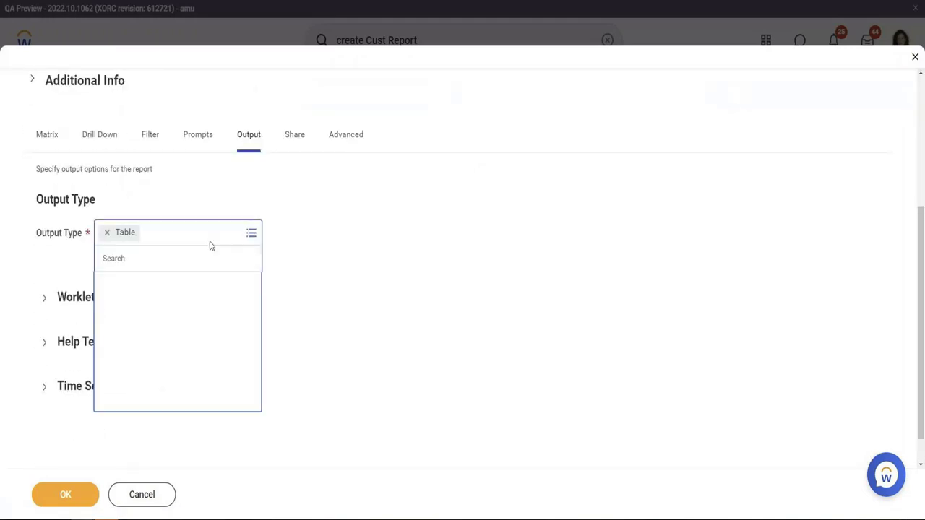
{"action": "left_click", "coordinate": [161, 328]}
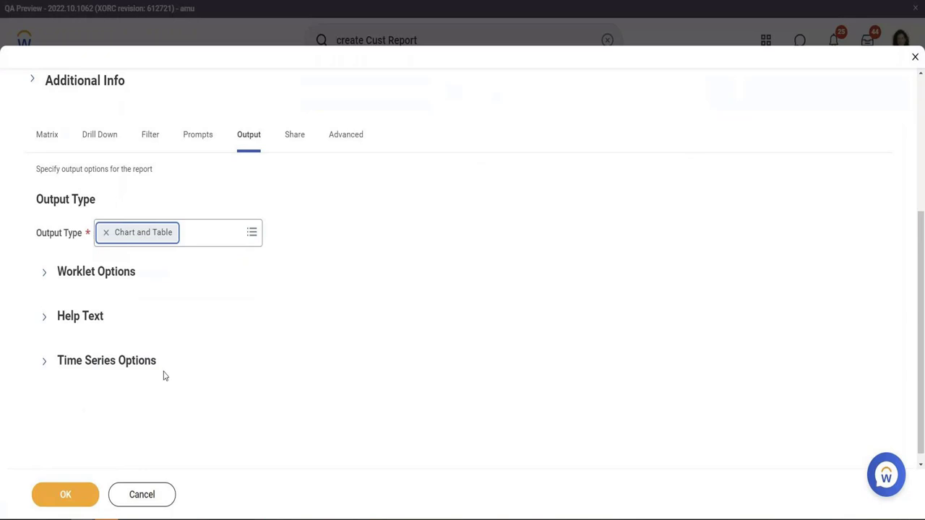
{"action": "left_click", "coordinate": [66, 495]}
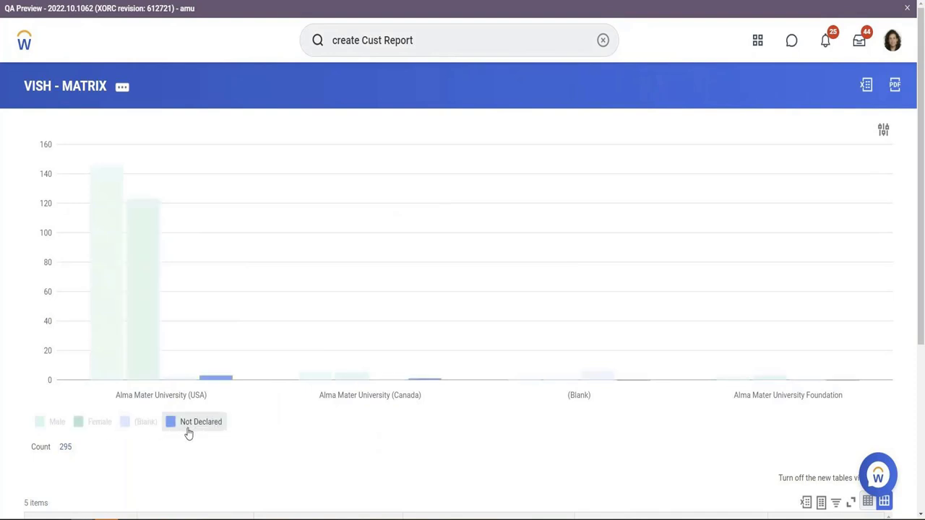
- Examine the Not Declared bar for Alma Mater University (USA) in the chart and review the table beneath it
{"action": "left_click", "coordinate": [211, 381]}
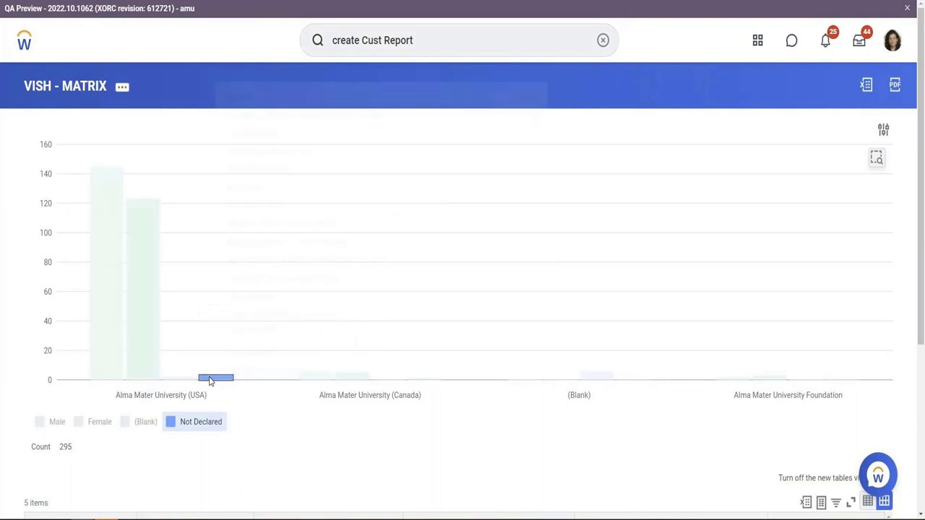
{"action": "left_click", "coordinate": [294, 450]}
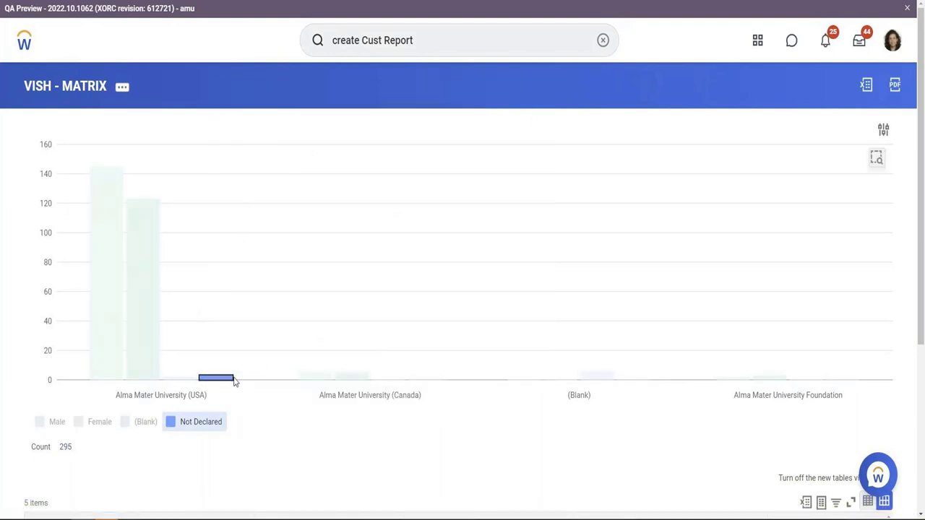
{"action": "mouse_move", "coordinate": [231, 382]}
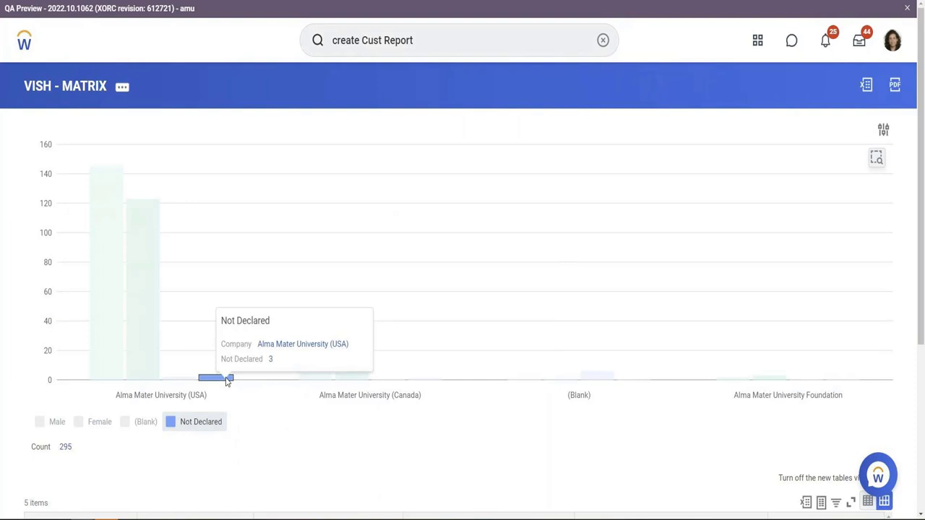
{"action": "scroll", "coordinate": [227, 381], "scroll_direction": "down", "scroll_amount": 3}
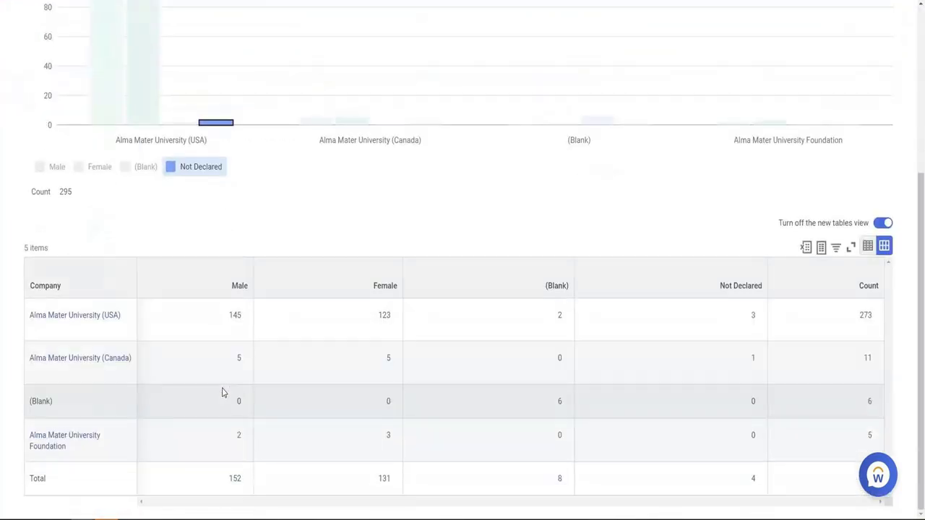
{"action": "scroll", "coordinate": [222, 393], "scroll_direction": "up", "scroll_amount": 3}
- Reopen the VISH - MATRIX report for editing and remove Gender from the column grouping
{"action": "left_click", "coordinate": [123, 88]}
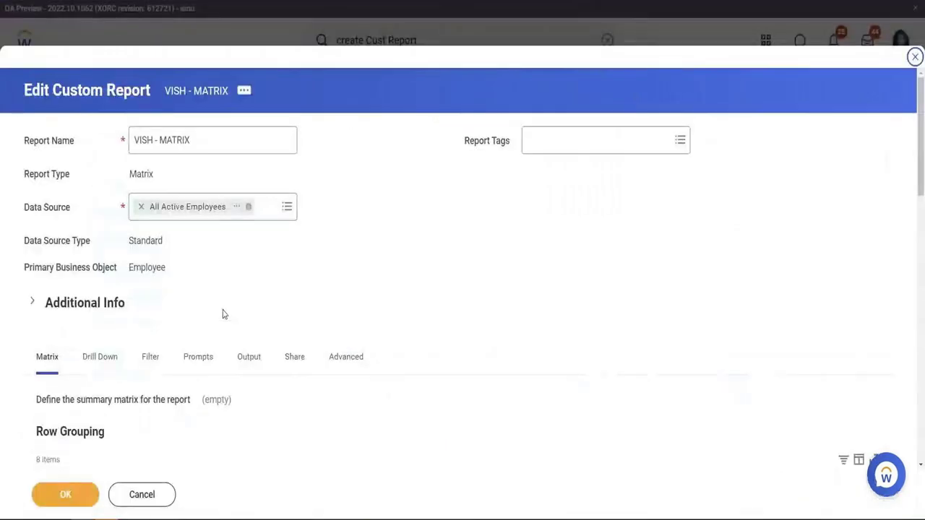
{"action": "scroll", "coordinate": [275, 218], "scroll_direction": "down", "scroll_amount": 2}
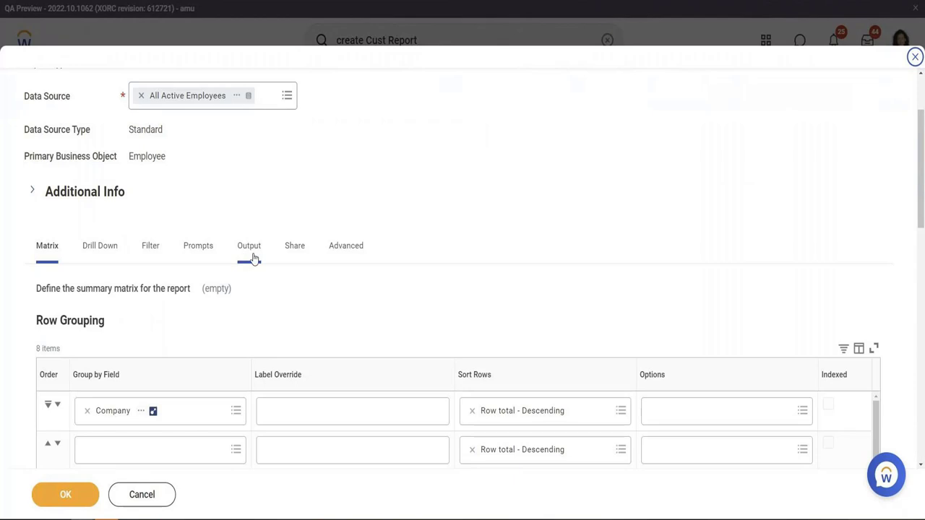
{"action": "scroll", "coordinate": [146, 362], "scroll_direction": "down", "scroll_amount": 4}
{"action": "scroll", "coordinate": [146, 362], "scroll_direction": "down", "scroll_amount": 4}
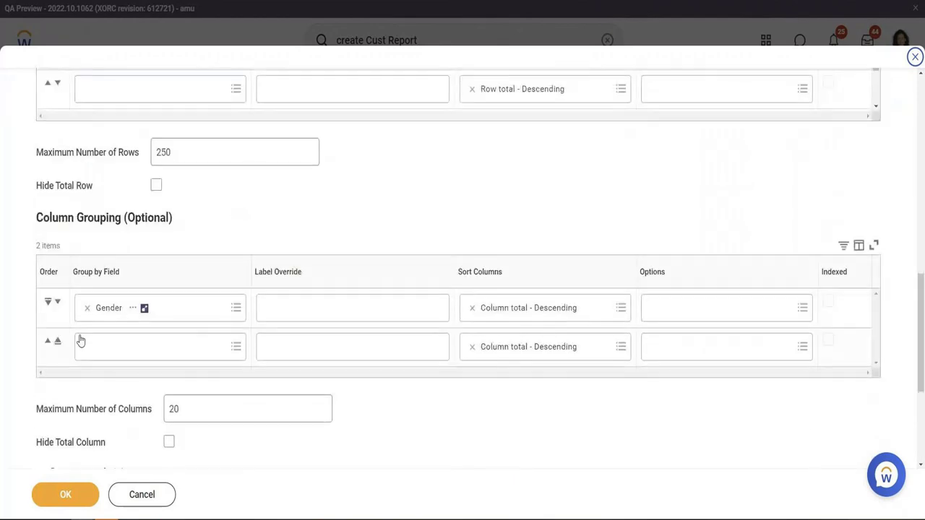
{"action": "scroll", "coordinate": [308, 230], "scroll_direction": "up", "scroll_amount": 3}
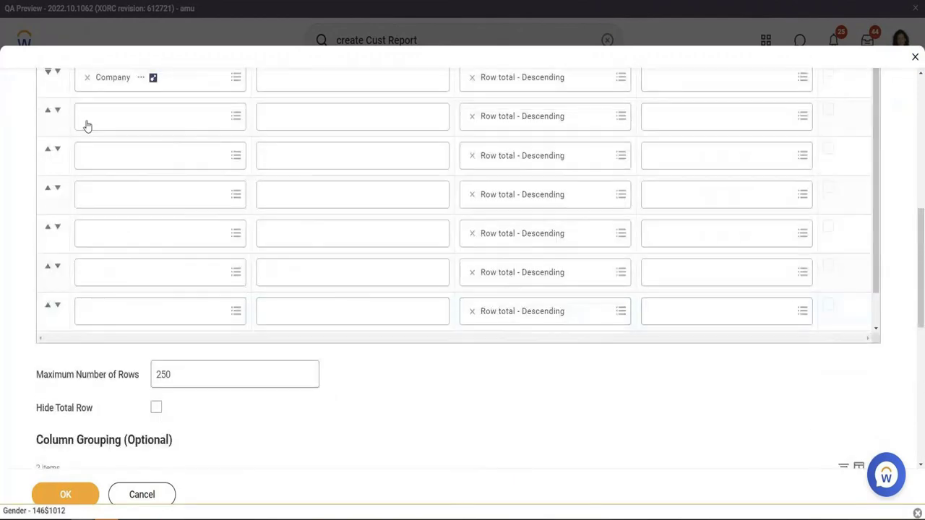
- Replace Company with Gender as the first row grouping field
{"action": "scroll", "coordinate": [87, 126], "scroll_direction": "up", "scroll_amount": 2}
{"action": "left_click", "coordinate": [89, 189]}
{"action": "type", "text": "Gen"}
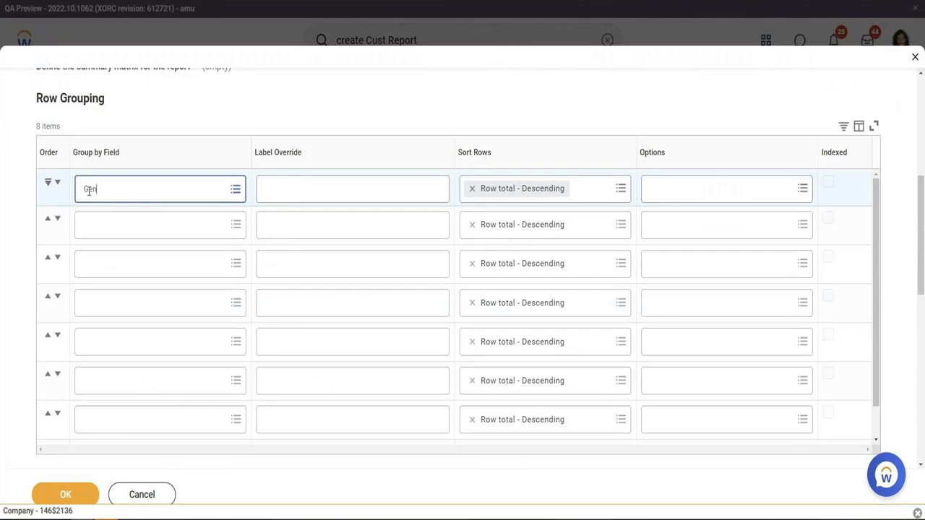
{"action": "type", "text": "der"}
{"action": "key", "text": "Return"}
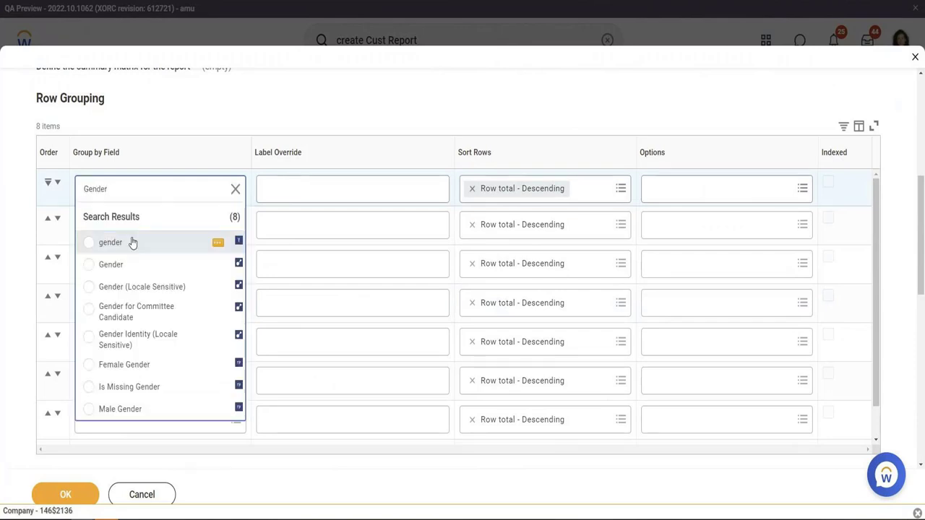
{"action": "left_click", "coordinate": [135, 246]}
- Open the chart options in the report's output settings
{"action": "scroll", "coordinate": [253, 89], "scroll_direction": "up", "scroll_amount": 3}
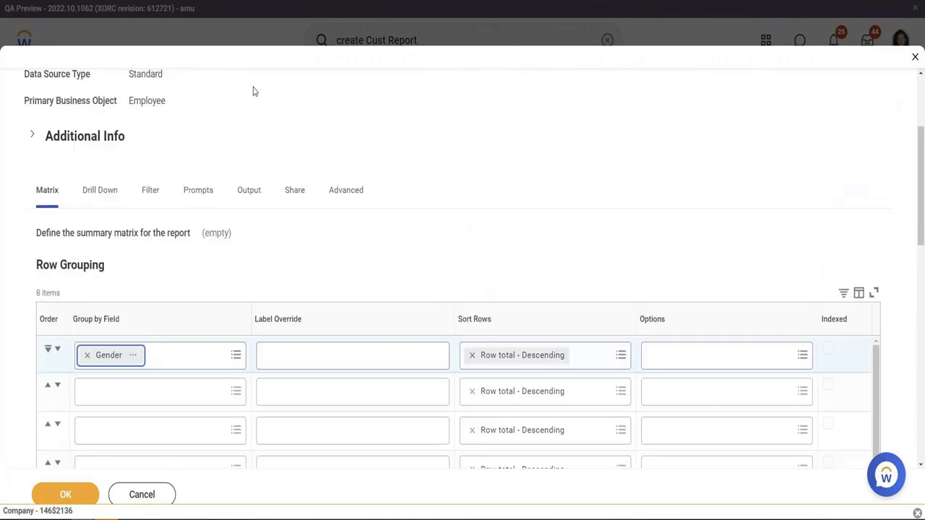
{"action": "left_click", "coordinate": [249, 193]}
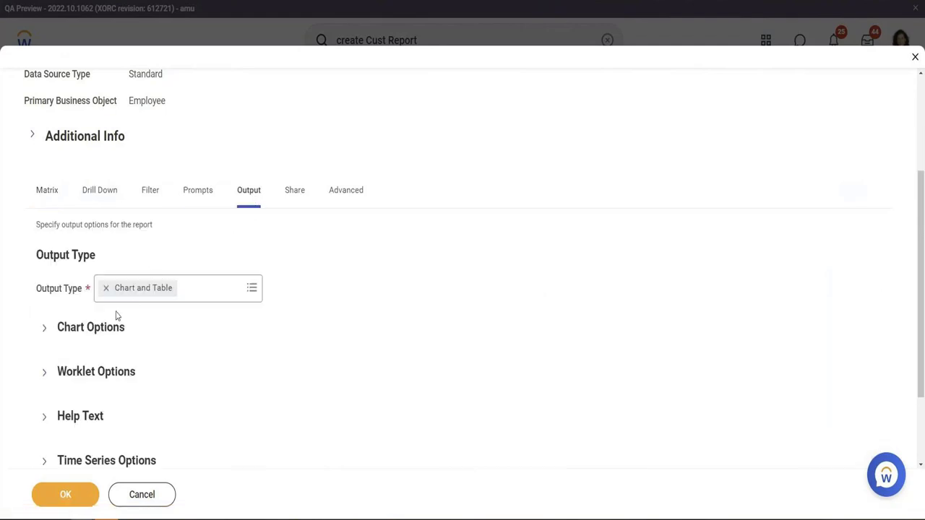
{"action": "left_click", "coordinate": [48, 330]}
{"action": "scroll", "coordinate": [242, 389], "scroll_direction": "down", "scroll_amount": 2}
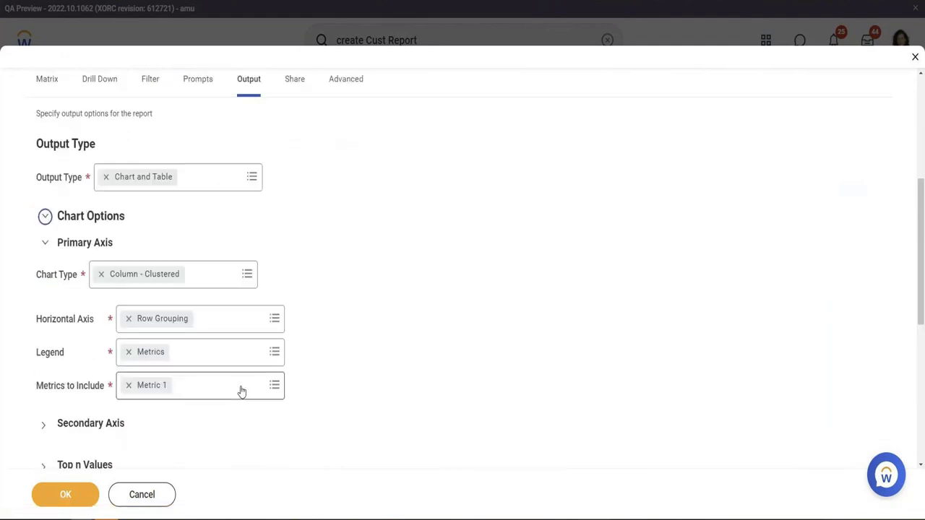
- Try to set the primary axis chart type to Bubble and save the report
{"action": "left_click", "coordinate": [225, 274]}
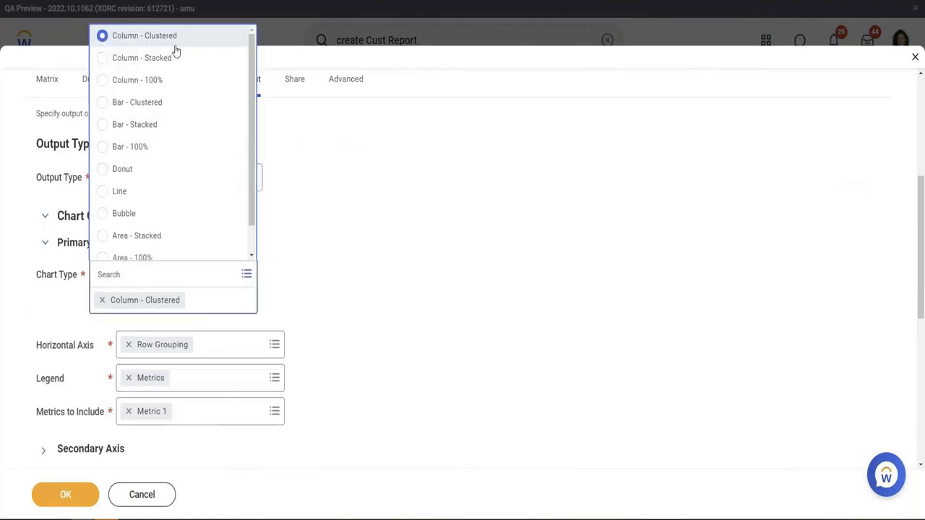
{"action": "scroll", "coordinate": [224, 140], "scroll_direction": "down", "scroll_amount": 1}
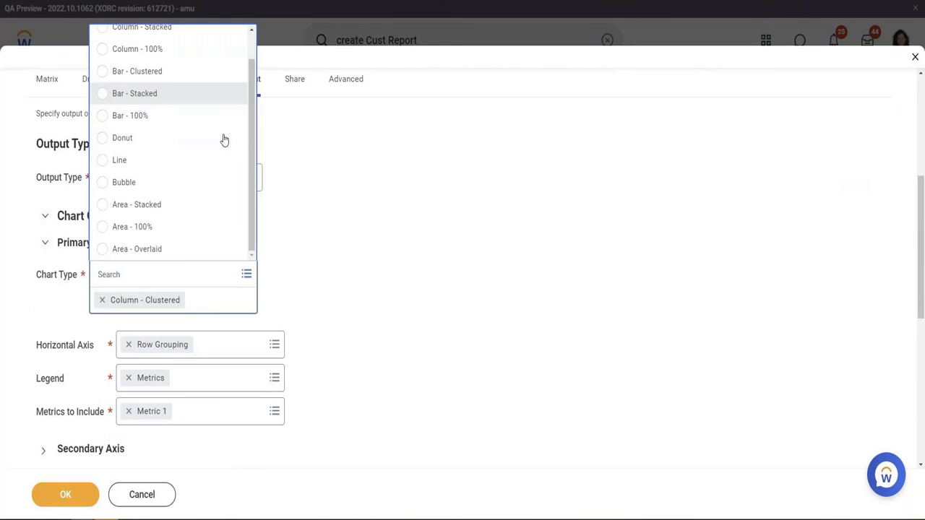
{"action": "left_click", "coordinate": [168, 184]}
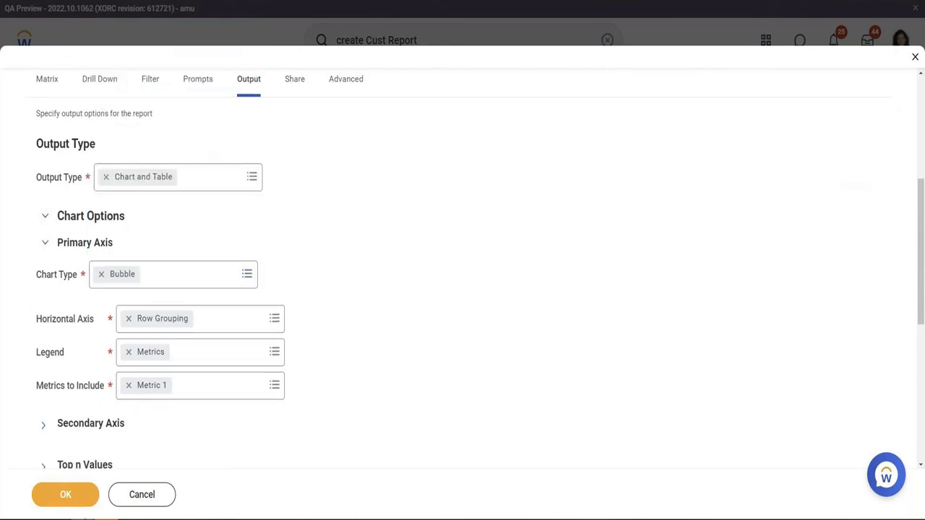
{"action": "left_click", "coordinate": [68, 498]}
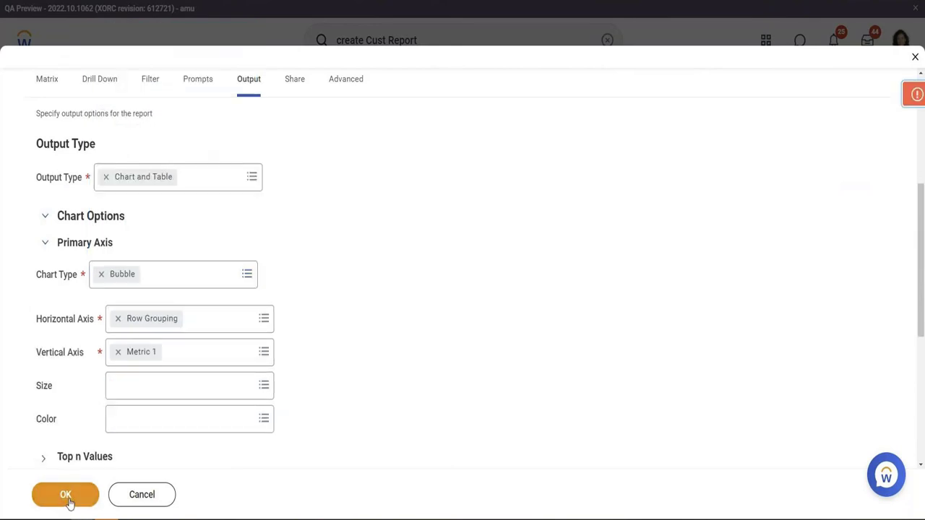
- Set the chart type to Line with Metric 1 as the metric to include, and save and run the report
{"action": "left_click", "coordinate": [202, 283]}
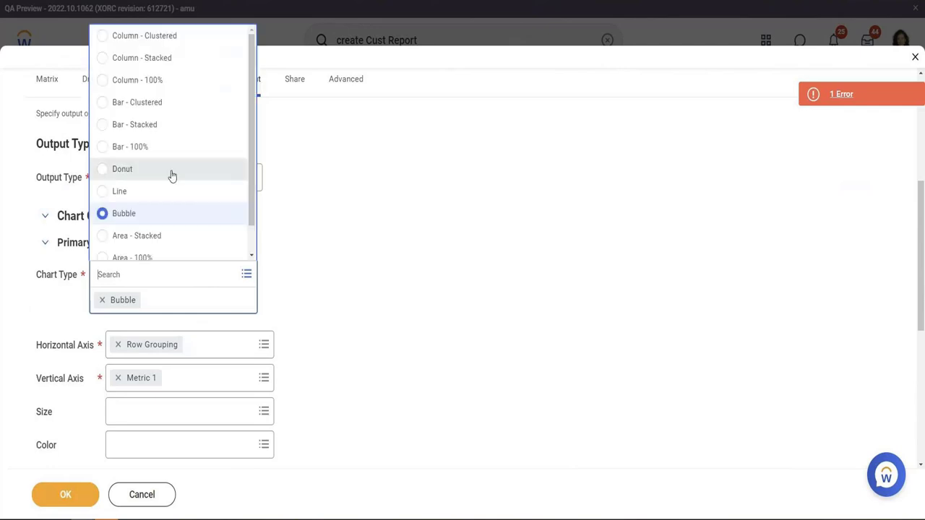
{"action": "left_click", "coordinate": [172, 190]}
{"action": "left_click", "coordinate": [188, 388]}
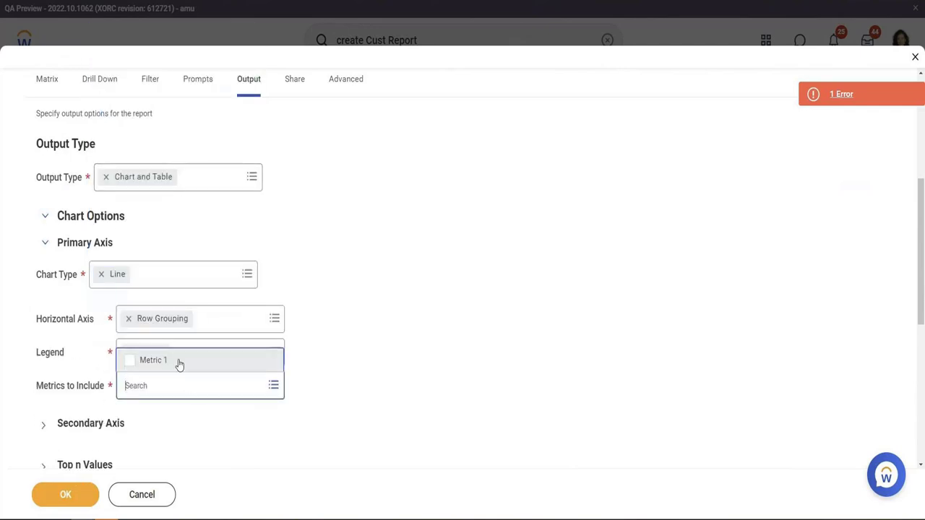
{"action": "left_click", "coordinate": [179, 364]}
{"action": "left_click", "coordinate": [78, 498]}
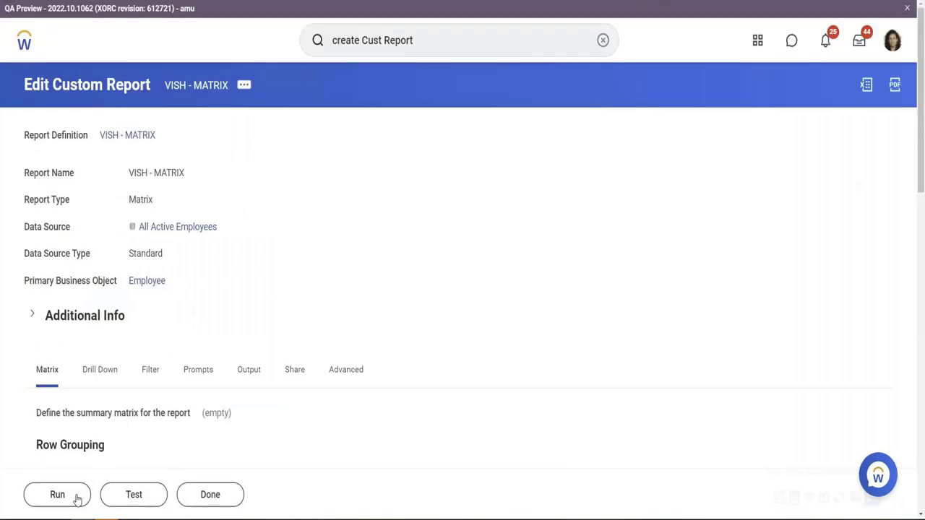
{"action": "left_click", "coordinate": [76, 499]}
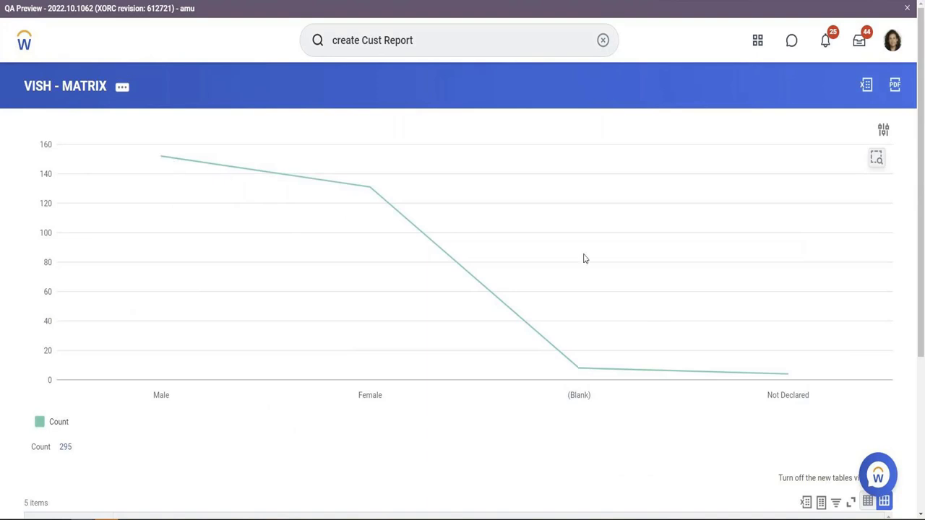
- Compare the chart as Bubble, 100% Column, 100% Area, 100% Bar, Overlaid Area and Clustered Bar, and switch it to Donut
{"action": "left_click", "coordinate": [884, 130]}
{"action": "left_click", "coordinate": [808, 228]}
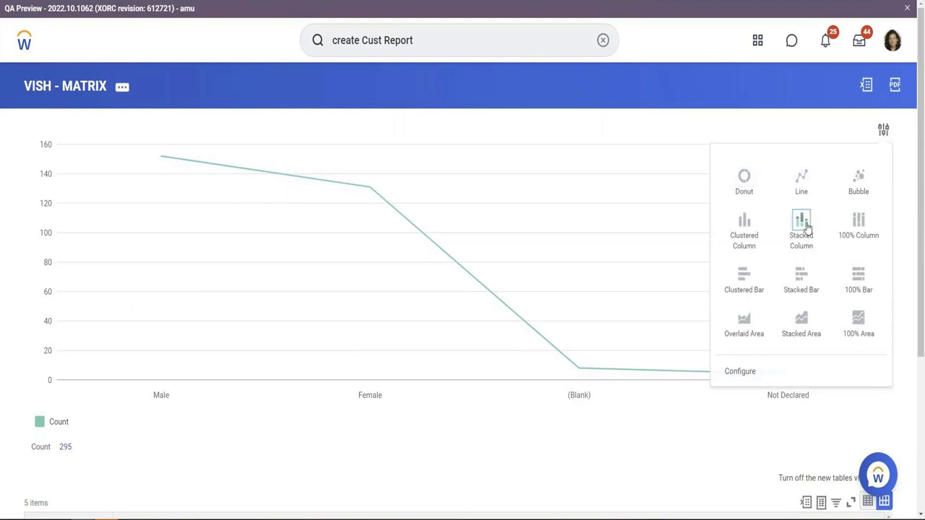
{"action": "left_click", "coordinate": [868, 187]}
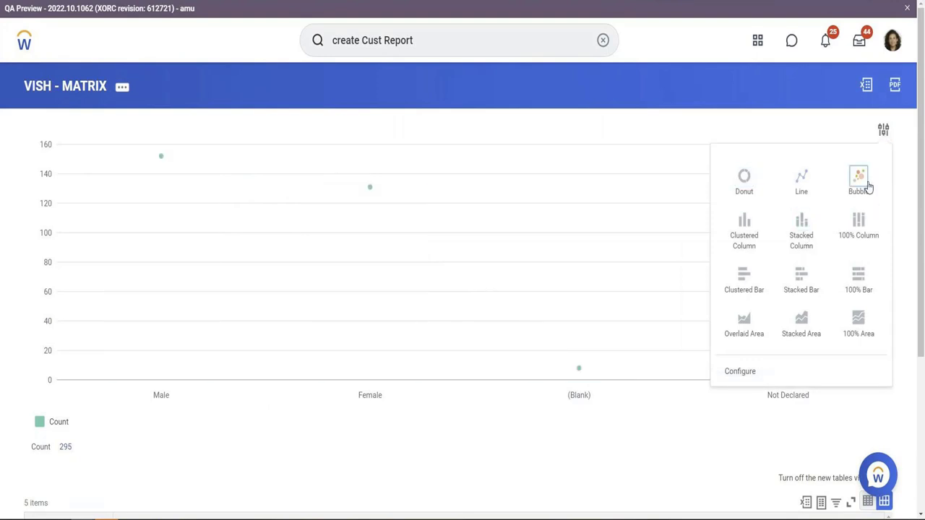
{"action": "left_click", "coordinate": [860, 222]}
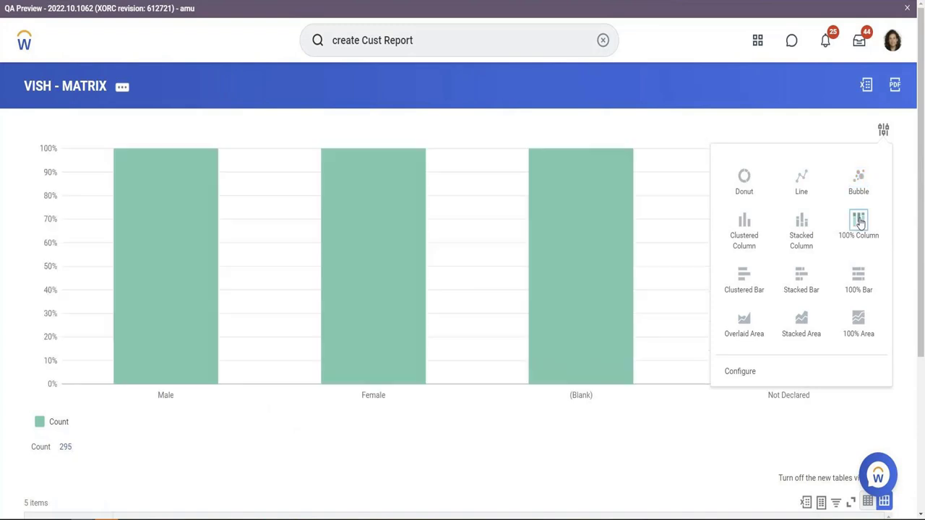
{"action": "left_click", "coordinate": [859, 326]}
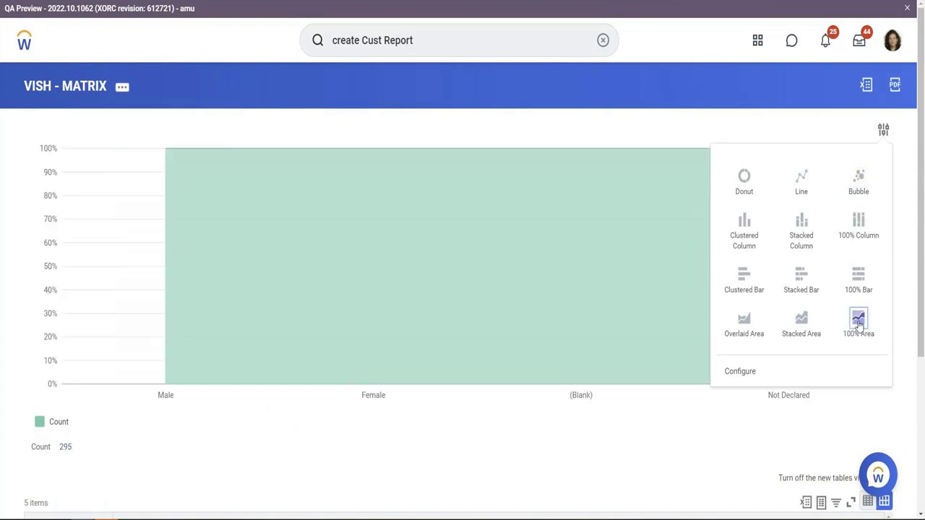
{"action": "left_click", "coordinate": [862, 284]}
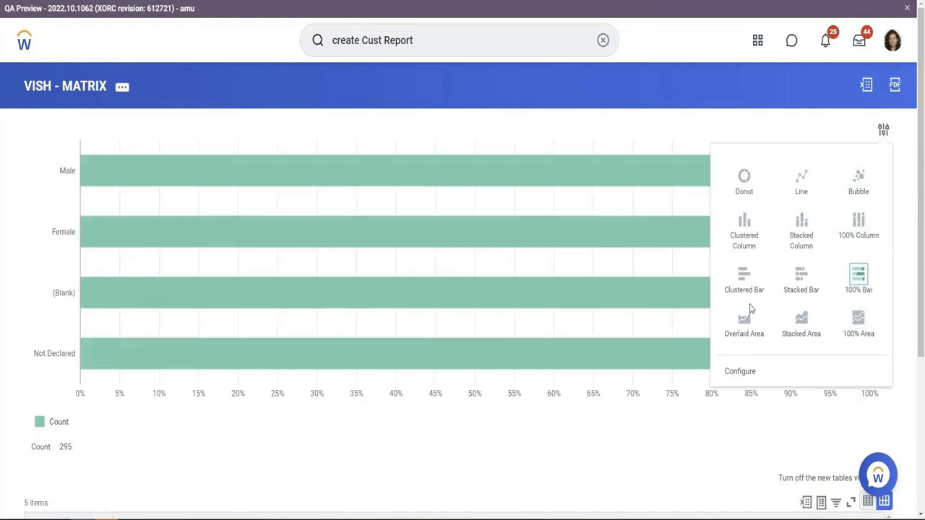
{"action": "left_click", "coordinate": [746, 321]}
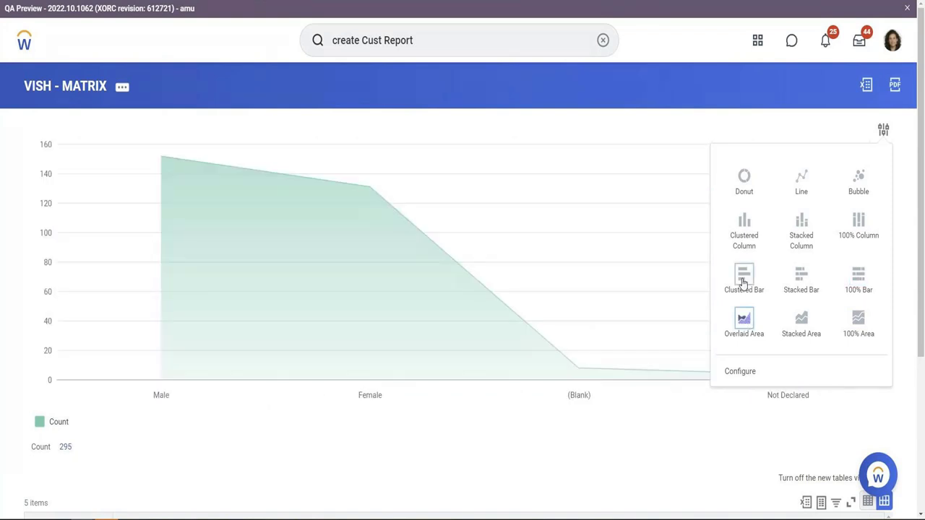
{"action": "left_click", "coordinate": [743, 281]}
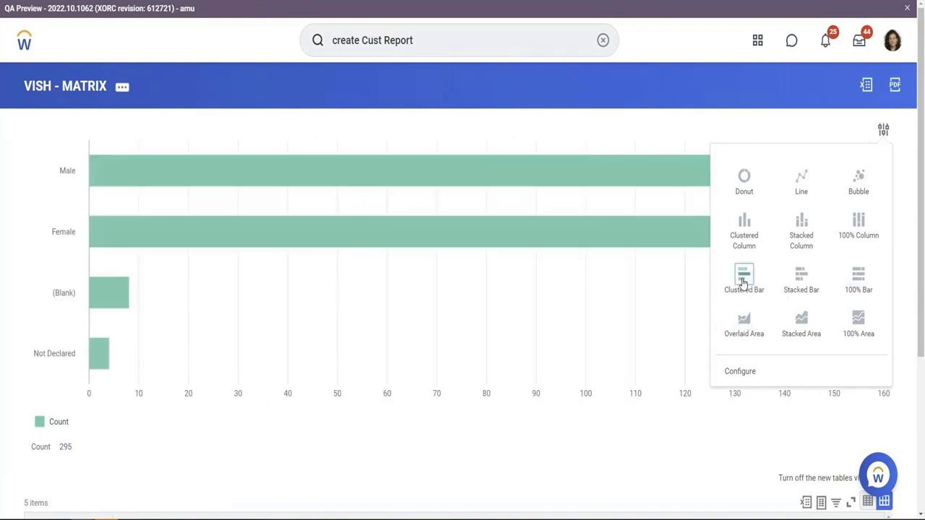
{"action": "left_click", "coordinate": [742, 242]}
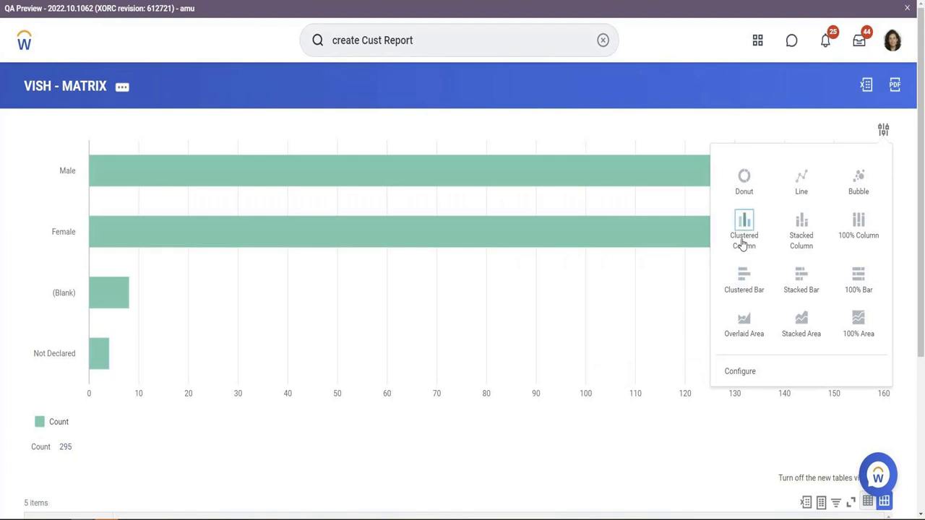
{"action": "left_click", "coordinate": [742, 192]}
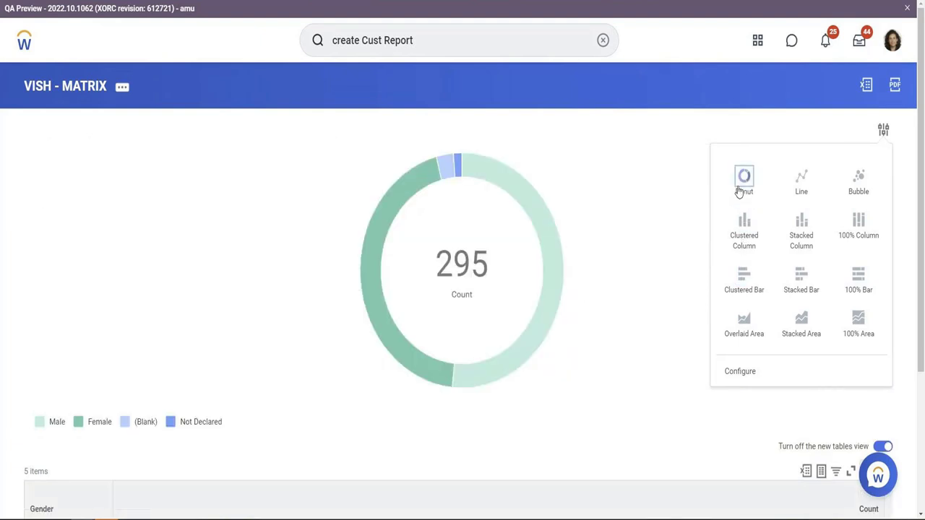
{"action": "left_click", "coordinate": [624, 221]}
- Examine the donut chart's (Blank) gender segment and review the gender count table beneath it
{"action": "mouse_move", "coordinate": [474, 172]}
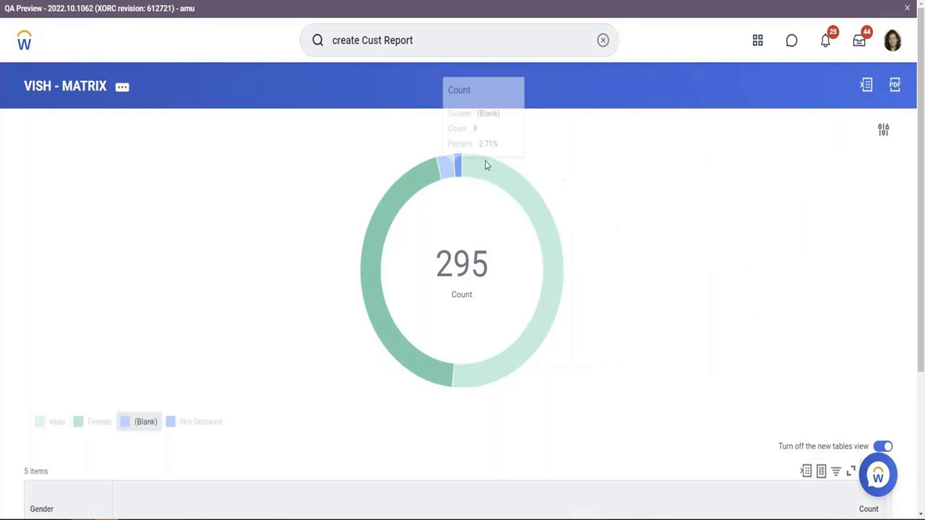
{"action": "scroll", "coordinate": [690, 347], "scroll_direction": "down", "scroll_amount": 3}
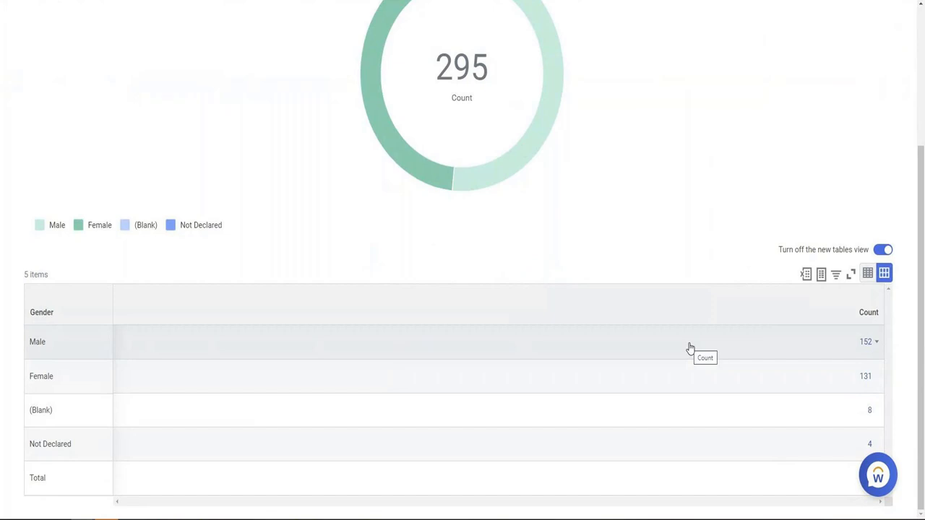
{"action": "scroll", "coordinate": [690, 349], "scroll_direction": "up", "scroll_amount": 3}
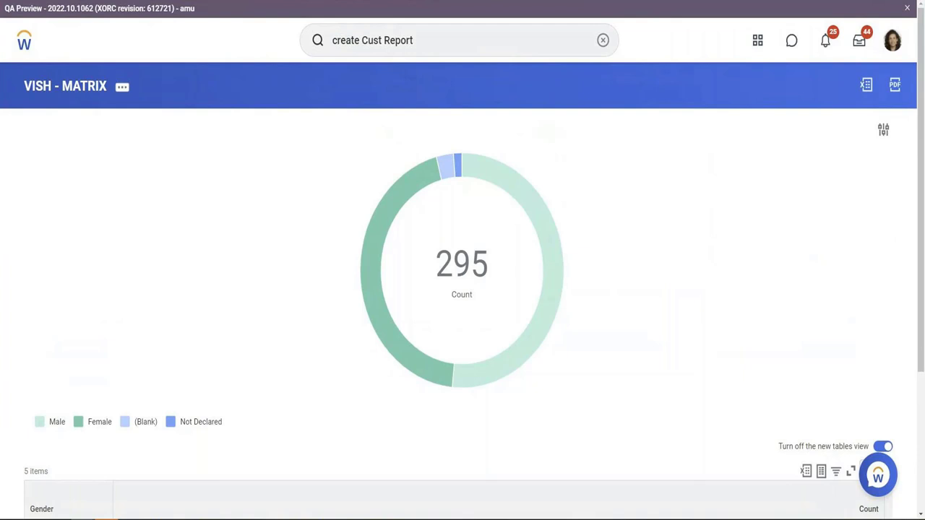
- Open the report's All Active Employees data source in a new tab and review its details and fields list
{"action": "left_click", "coordinate": [123, 89]}
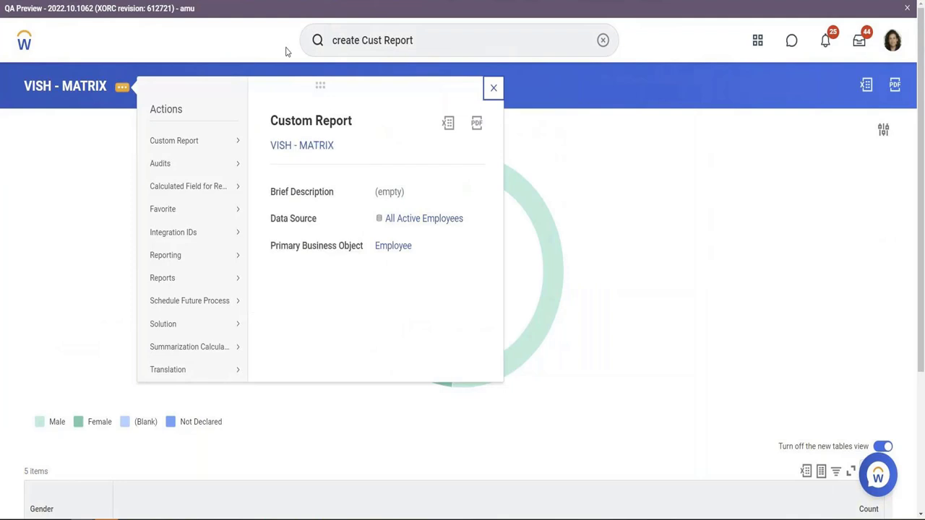
{"action": "right_click", "coordinate": [423, 222]}
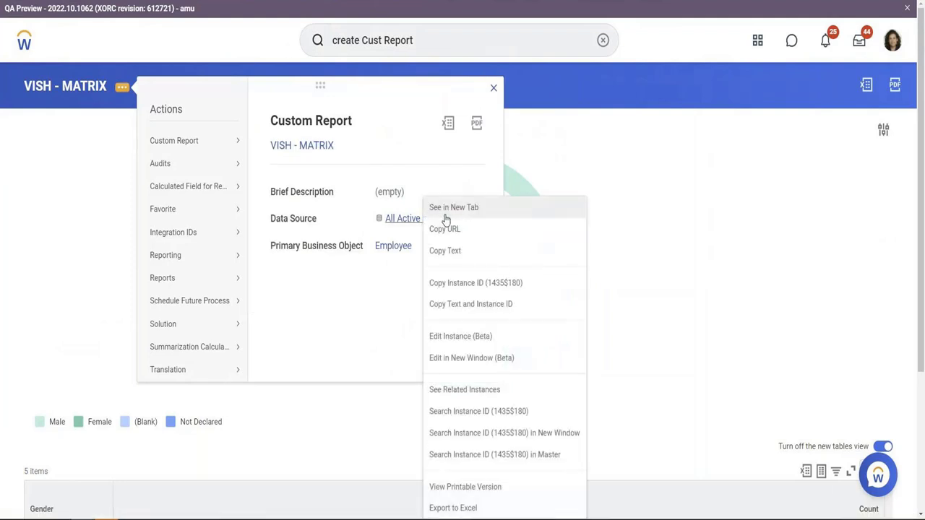
{"action": "left_click", "coordinate": [433, 217]}
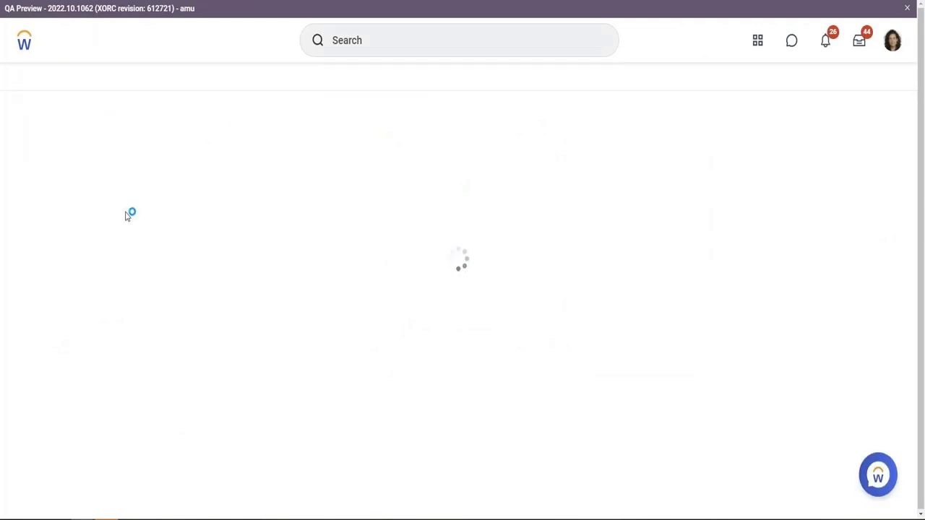
{"action": "scroll", "coordinate": [140, 292], "scroll_direction": "down", "scroll_amount": 3}
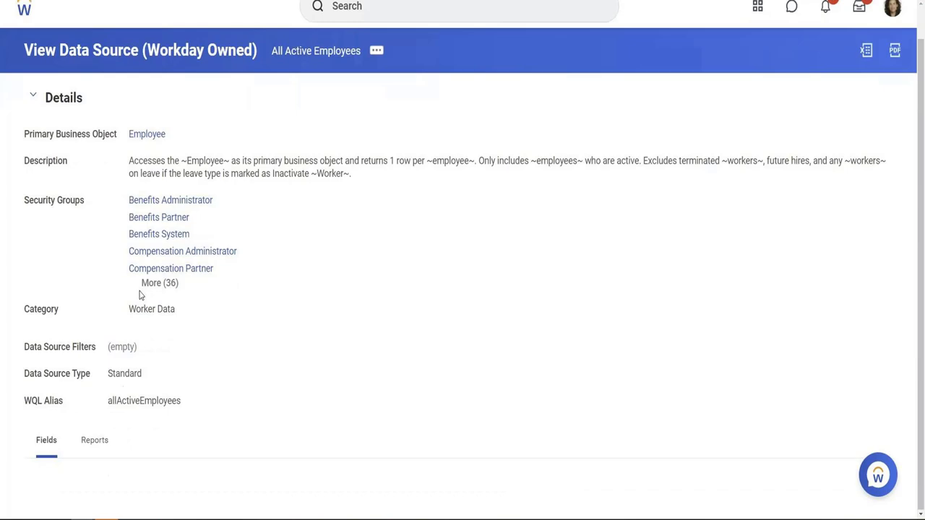
{"action": "scroll", "coordinate": [151, 271], "scroll_direction": "down", "scroll_amount": 5}
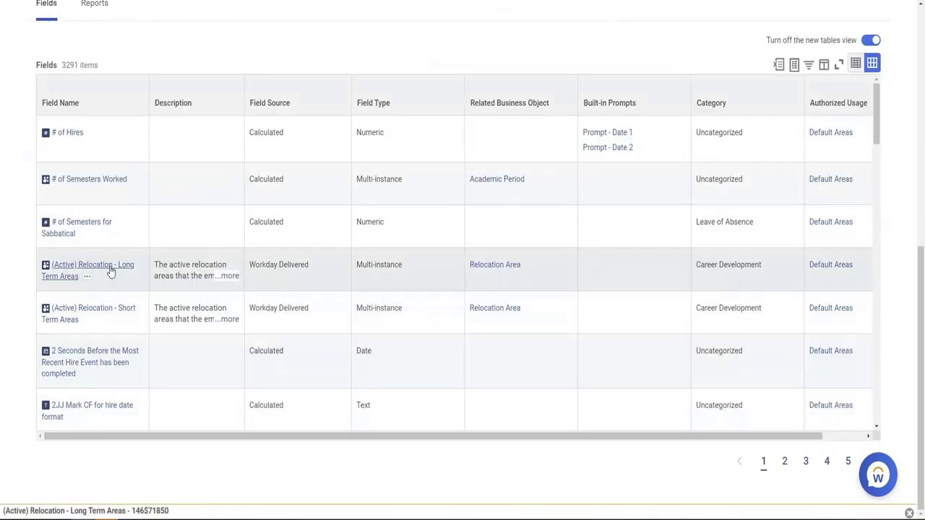
{"action": "scroll", "coordinate": [109, 270], "scroll_direction": "down", "scroll_amount": 4}
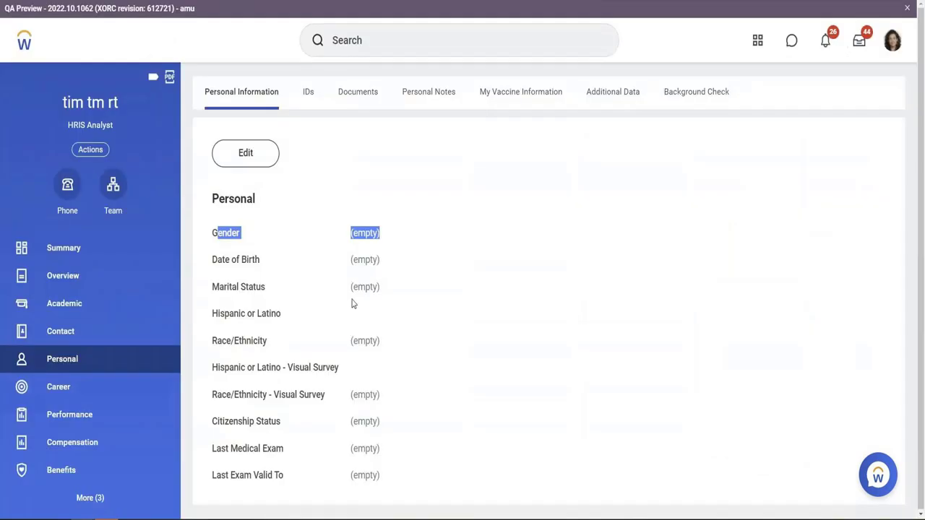
- Review the worker's personal information fields, such as Gender and Marital Status, along with their Documents and Personal Notes
{"action": "left_click", "coordinate": [246, 253]}
{"action": "double_click", "coordinate": [216, 233]}
{"action": "left_click", "coordinate": [233, 271]}
{"action": "triple_click", "coordinate": [240, 287]}
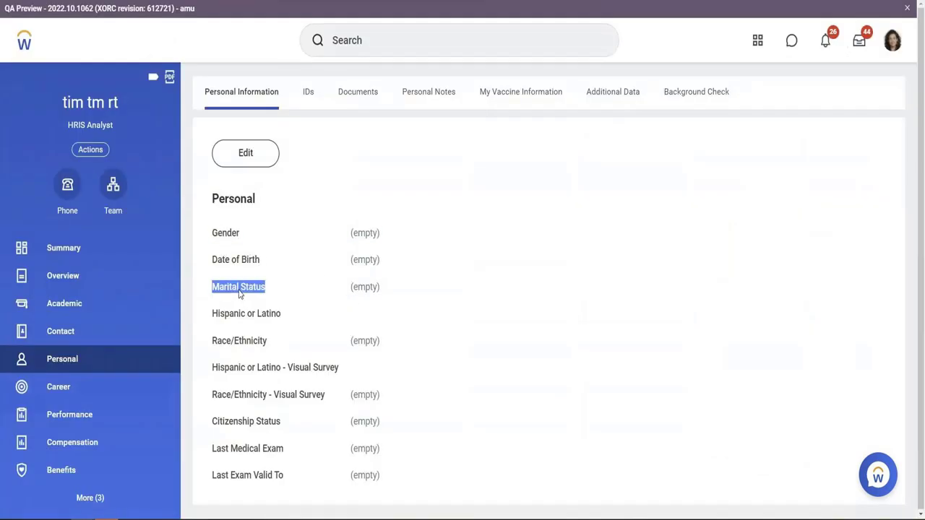
{"action": "left_click", "coordinate": [352, 93]}
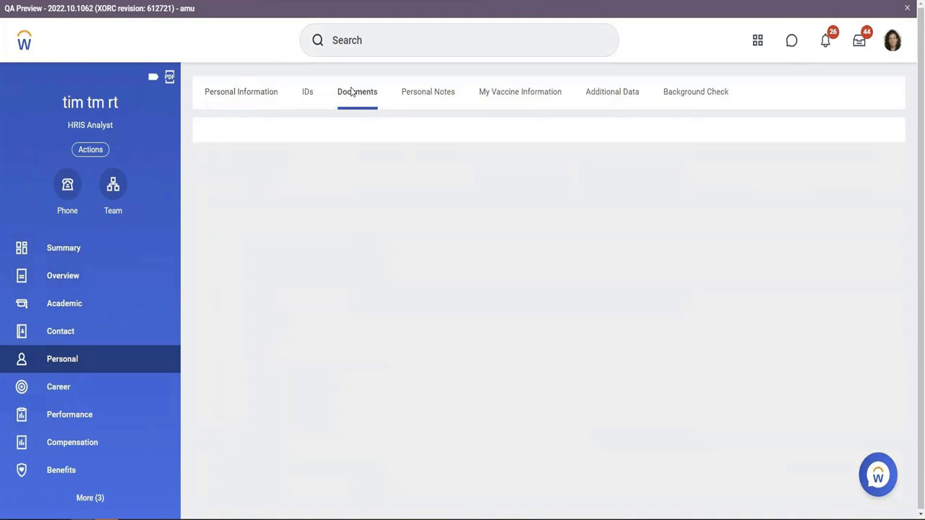
{"action": "left_click", "coordinate": [428, 92]}
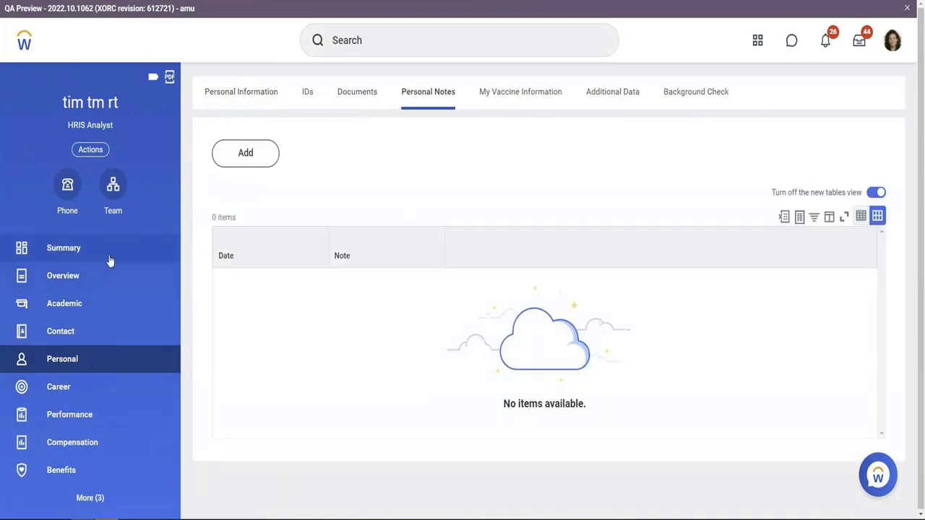
{"action": "left_click", "coordinate": [254, 94]}
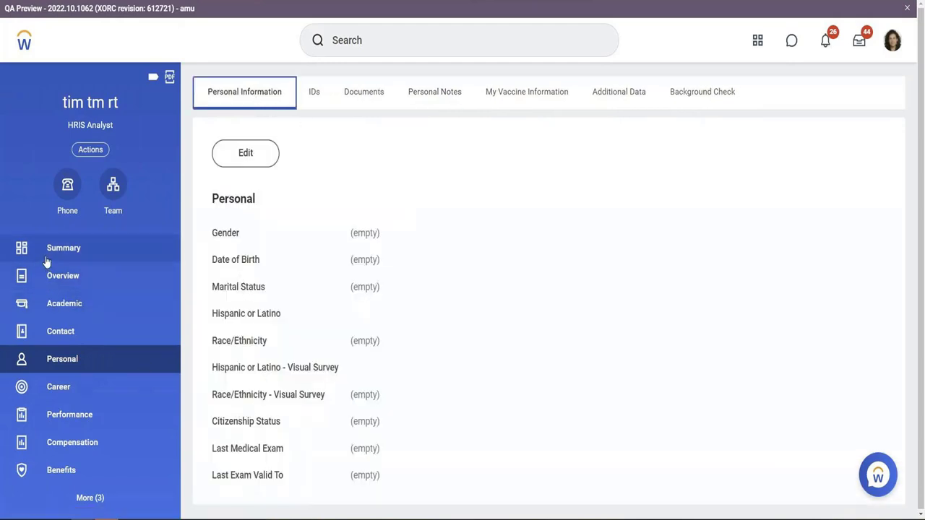
- Open the worker's job overview and examine their compensation details, including Total Base Pay and plan assignments
{"action": "left_click", "coordinate": [50, 281]}
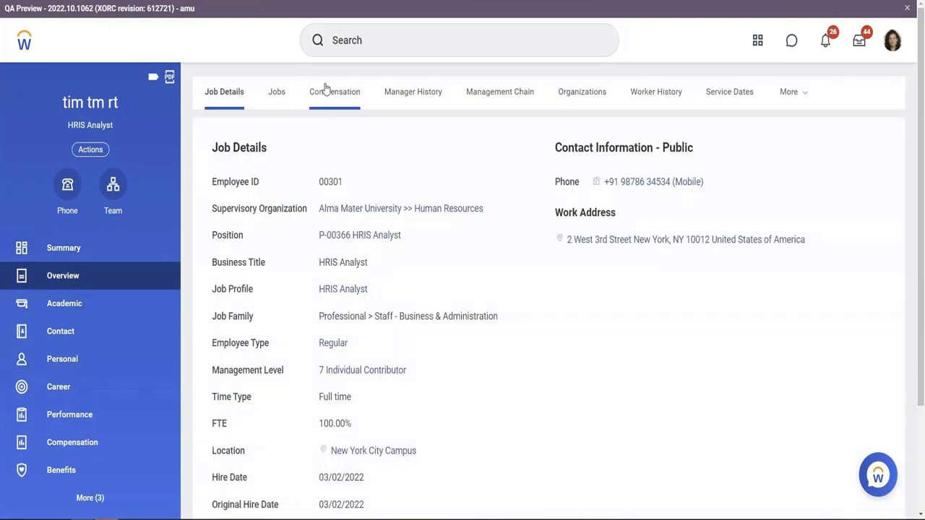
{"action": "left_click", "coordinate": [326, 87]}
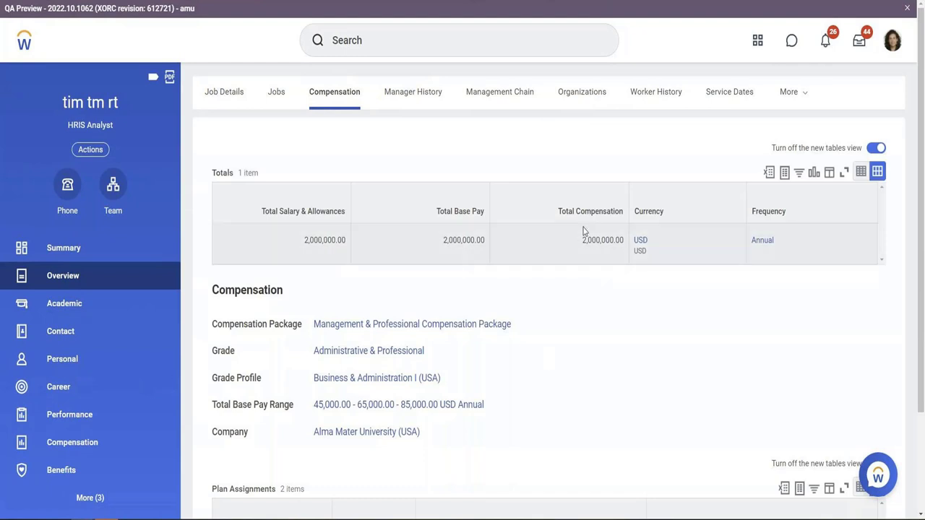
{"action": "scroll", "coordinate": [511, 260], "scroll_direction": "down", "scroll_amount": 3}
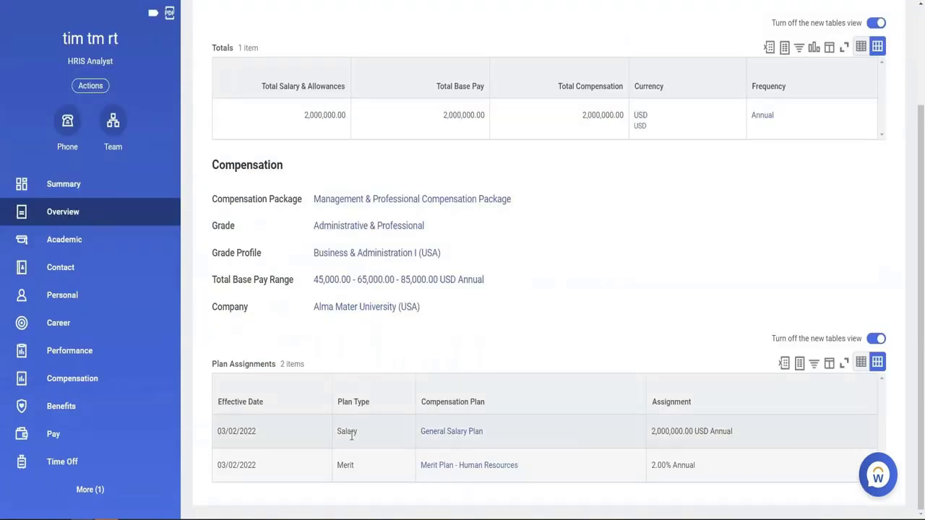
{"action": "left_click_drag", "start_coordinate": [434, 94], "coordinate": [491, 89]}
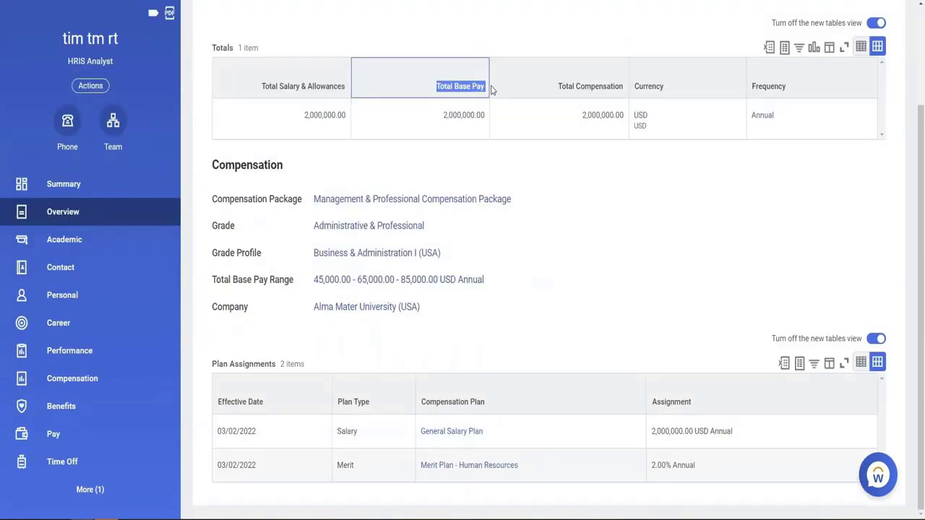